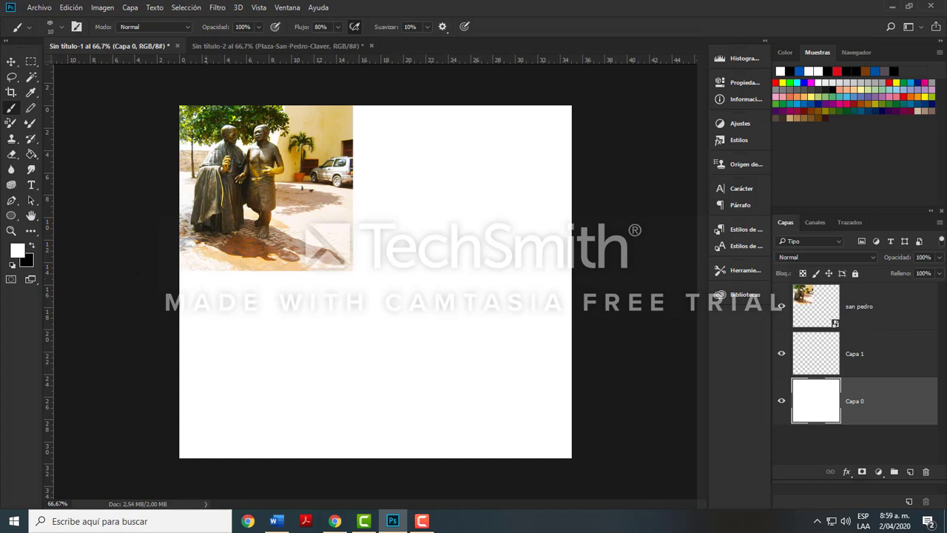
Step: Swap the foreground and background colours so that black is the foreground colour
{"action": "left_click", "coordinate": [32, 245]}
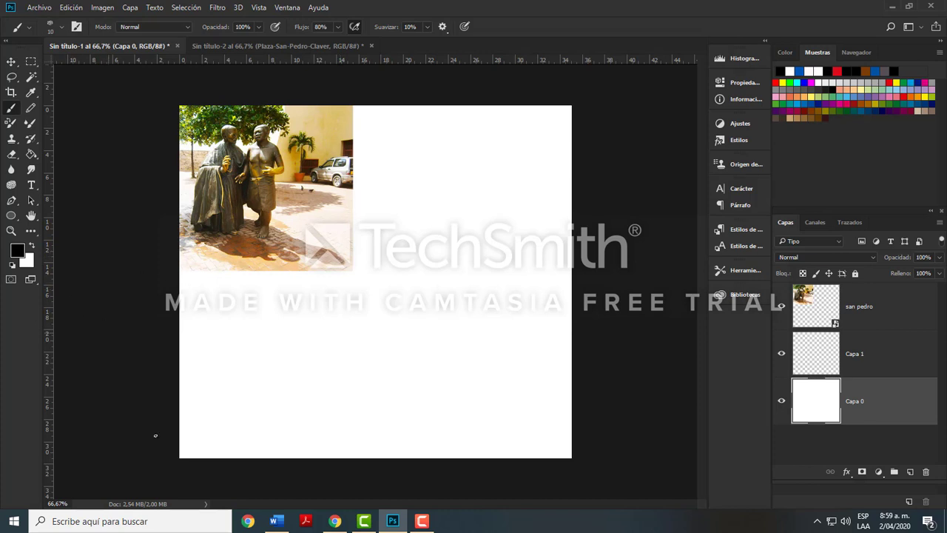
Step: Switch to the monument project document in Word and read from its cover page through the Descripción section to Fase 1
{"action": "left_click", "coordinate": [276, 521]}
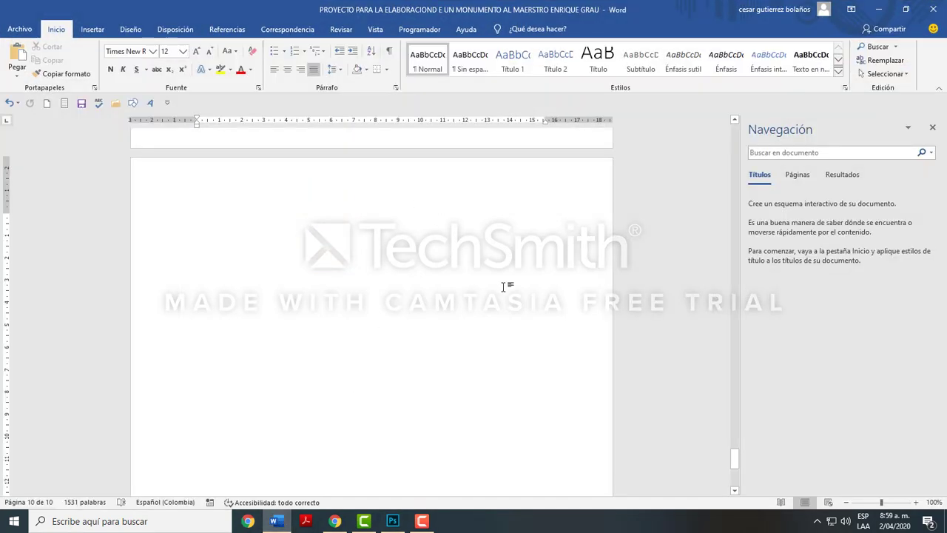
{"action": "left_click_drag", "start_coordinate": [733, 450], "coordinate": [713, 135]}
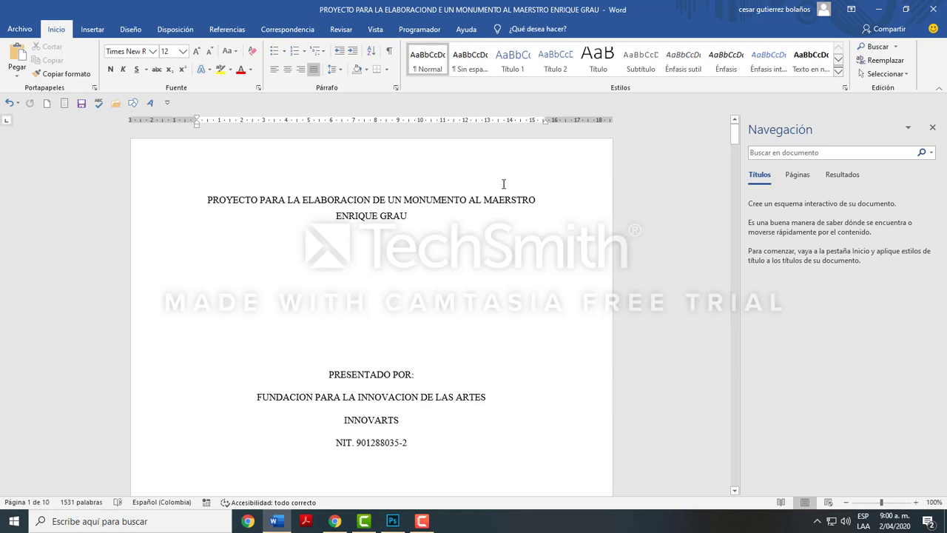
{"action": "scroll", "coordinate": [377, 258], "scroll_direction": "down", "scroll_amount": 3}
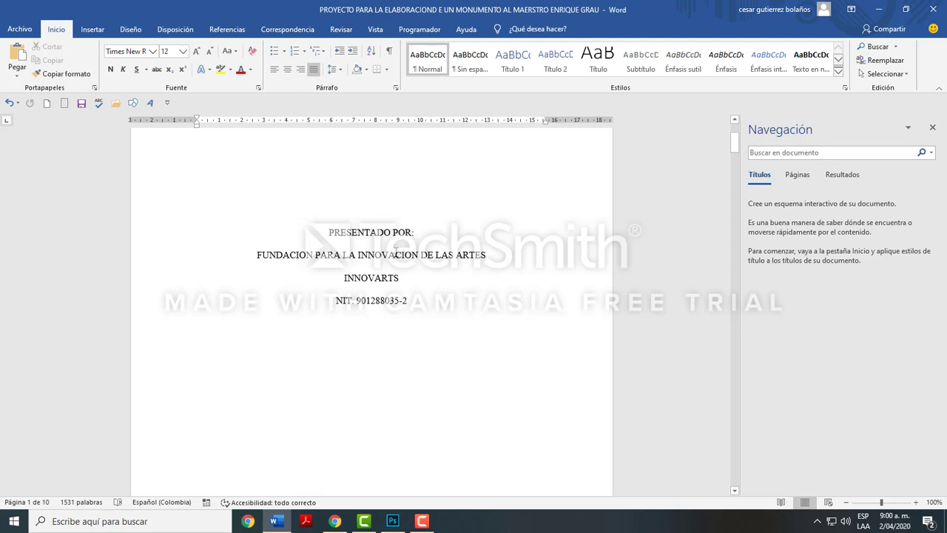
{"action": "scroll", "coordinate": [377, 272], "scroll_direction": "down", "scroll_amount": 7}
{"action": "scroll", "coordinate": [397, 276], "scroll_direction": "down", "scroll_amount": 3}
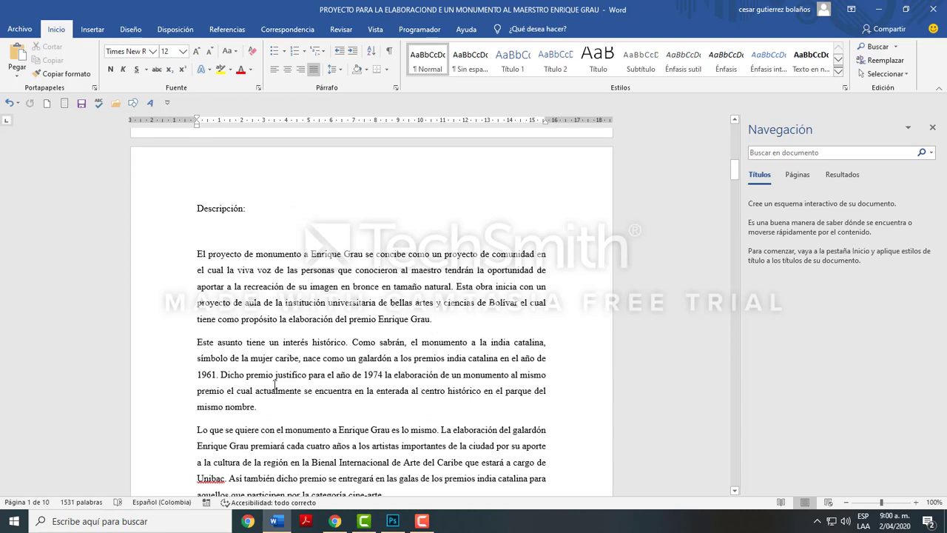
{"action": "scroll", "coordinate": [398, 374], "scroll_direction": "down", "scroll_amount": 1}
{"action": "scroll", "coordinate": [400, 373], "scroll_direction": "down", "scroll_amount": 1}
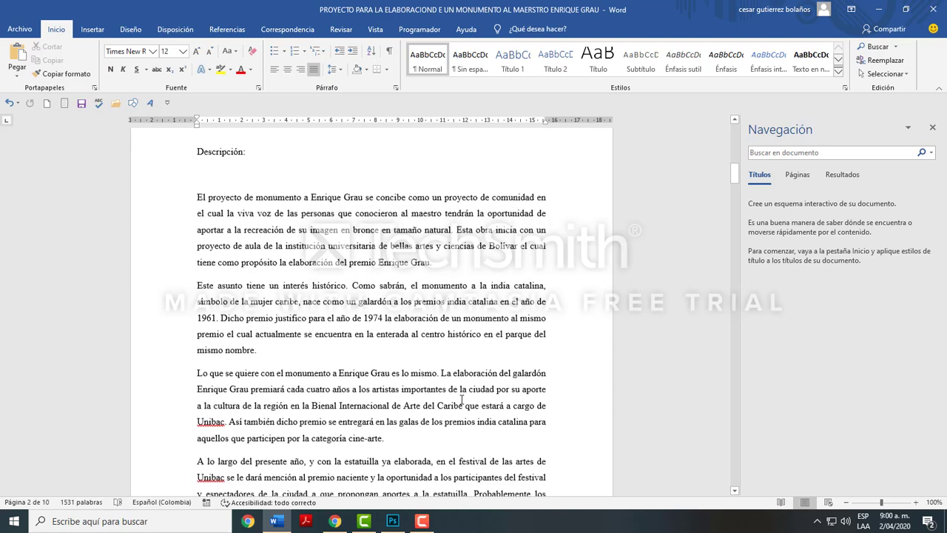
{"action": "scroll", "coordinate": [318, 370], "scroll_direction": "down", "scroll_amount": 6}
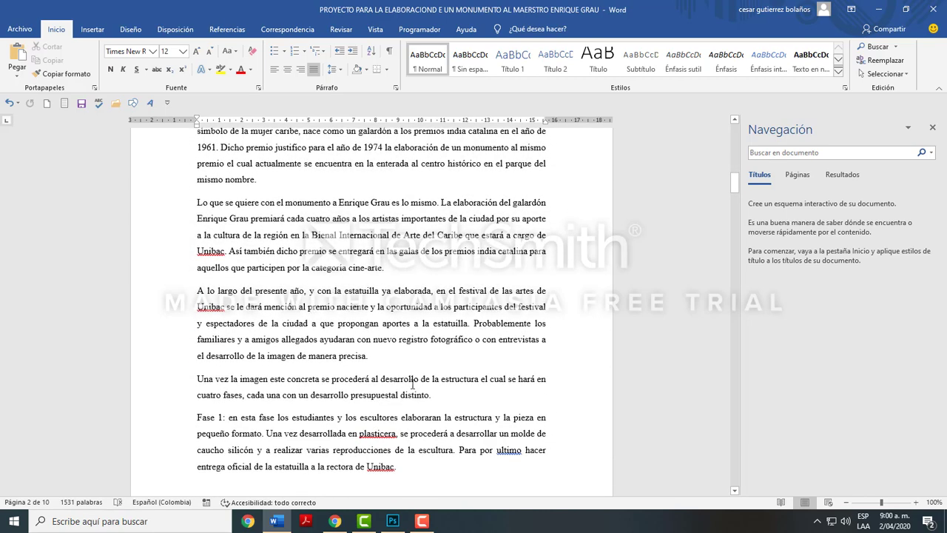
{"action": "scroll", "coordinate": [413, 383], "scroll_direction": "down", "scroll_amount": 3}
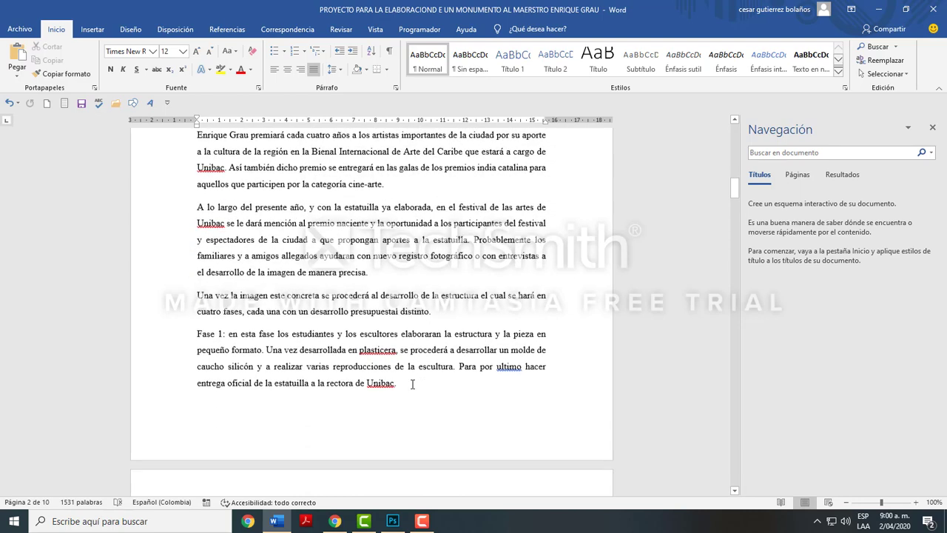
Step: Correct the flagged word "ultimo" to "último" in the Fase 1 paragraph
{"action": "right_click", "coordinate": [507, 366]}
{"action": "left_click", "coordinate": [456, 205]}
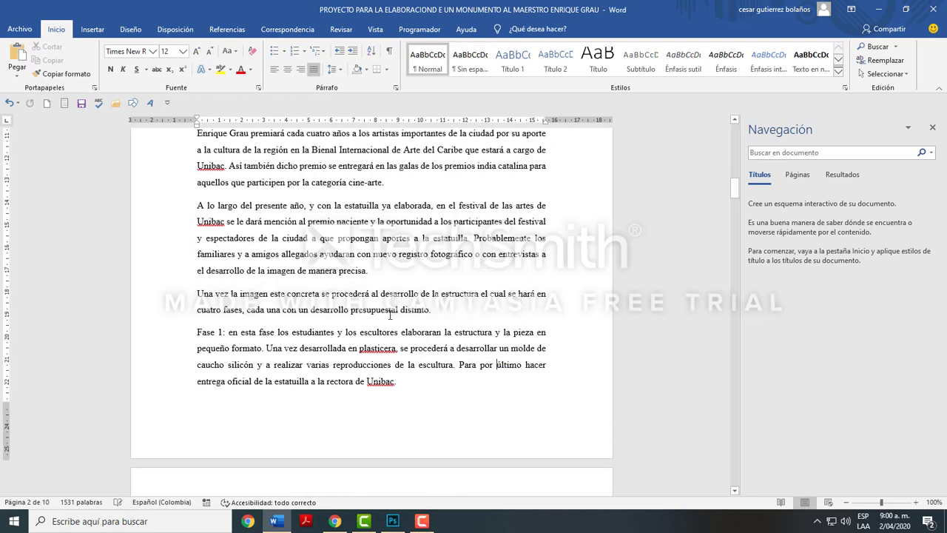
Step: Read through Fase 2 to Fase 4 of the project description and the Justificación section
{"action": "scroll", "coordinate": [387, 311], "scroll_direction": "down", "scroll_amount": 18}
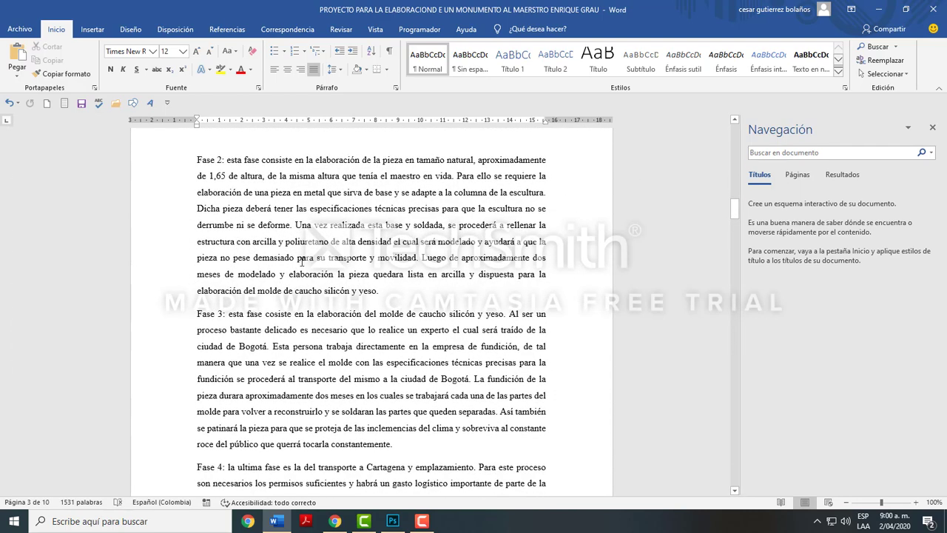
{"action": "scroll", "coordinate": [334, 291], "scroll_direction": "down", "scroll_amount": 6}
{"action": "scroll", "coordinate": [334, 291], "scroll_direction": "down", "scroll_amount": 11}
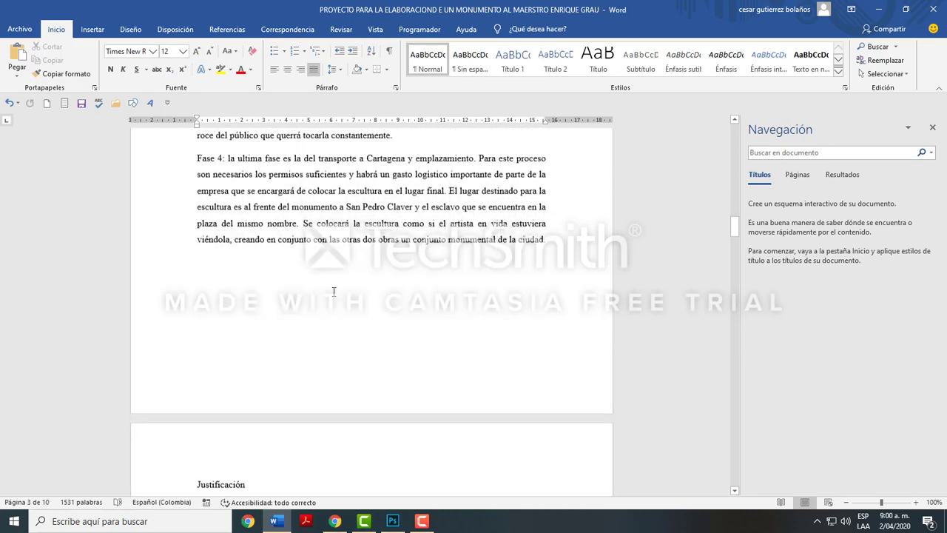
{"action": "scroll", "coordinate": [438, 268], "scroll_direction": "up", "scroll_amount": 17}
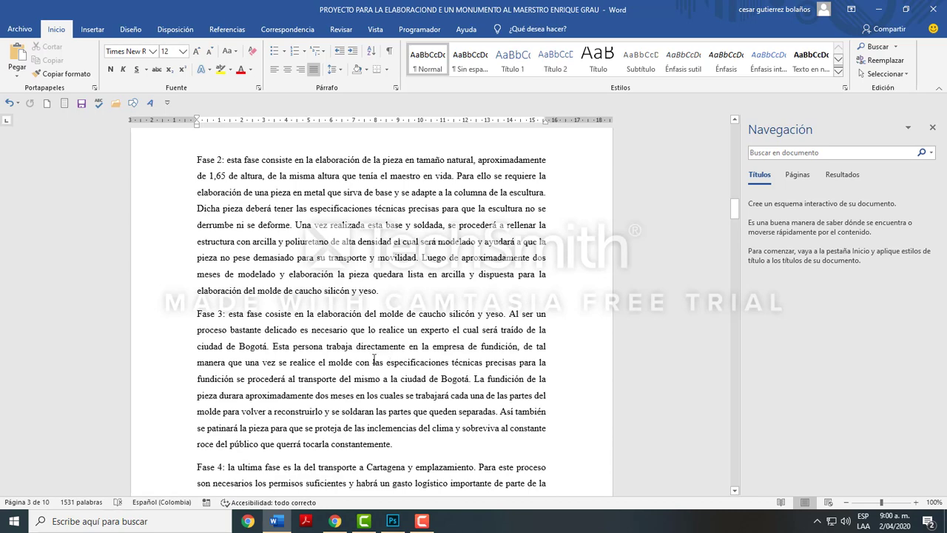
{"action": "scroll", "coordinate": [348, 360], "scroll_direction": "down", "scroll_amount": 5}
{"action": "scroll", "coordinate": [348, 364], "scroll_direction": "down", "scroll_amount": 1}
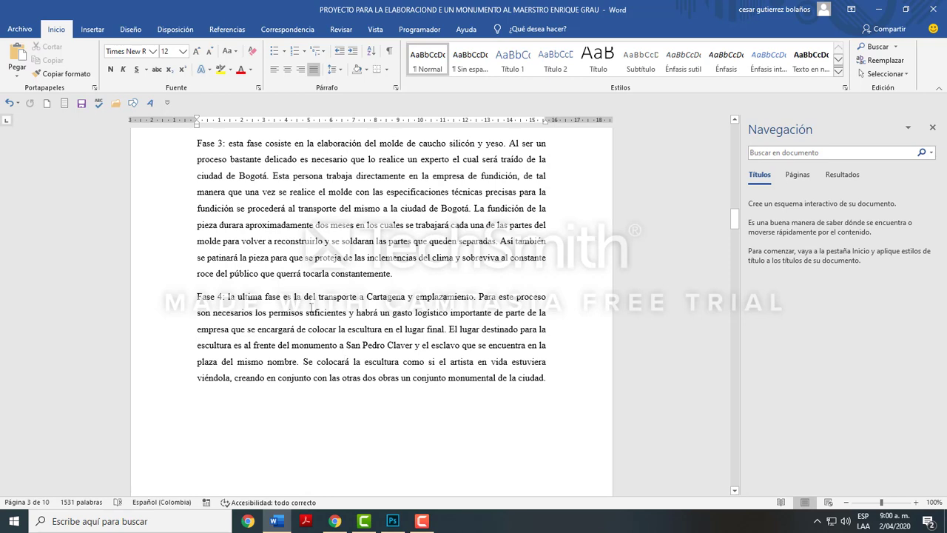
{"action": "scroll", "coordinate": [310, 307], "scroll_direction": "down", "scroll_amount": 8}
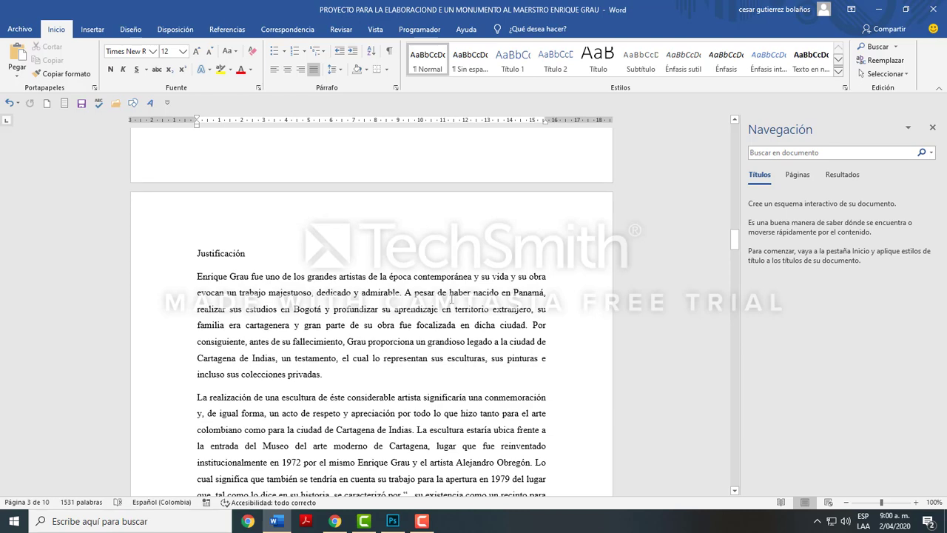
{"action": "scroll", "coordinate": [451, 299], "scroll_direction": "down", "scroll_amount": 3}
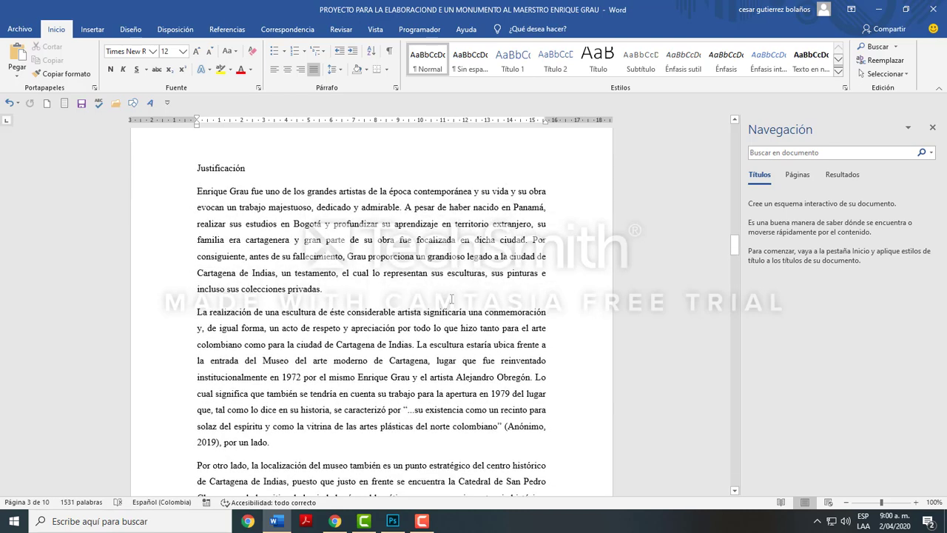
{"action": "scroll", "coordinate": [451, 299], "scroll_direction": "down", "scroll_amount": 9}
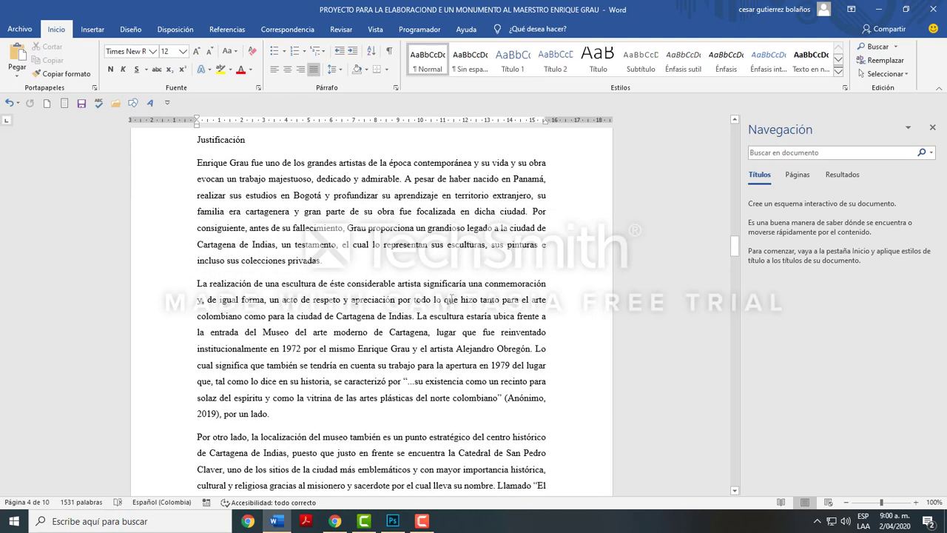
{"action": "scroll", "coordinate": [451, 298], "scroll_direction": "down", "scroll_amount": 13}
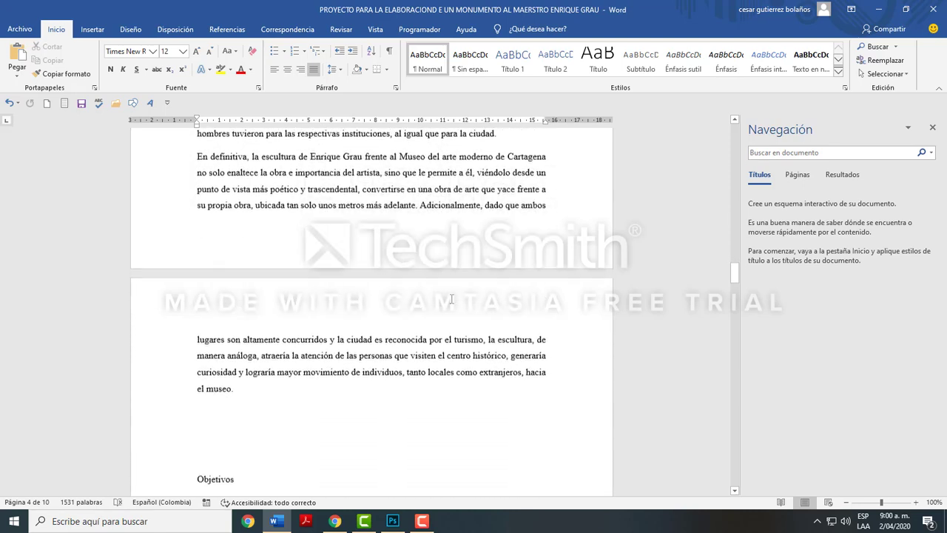
Step: Examine the general and specific objectives in the Objetivos section
{"action": "scroll", "coordinate": [451, 299], "scroll_direction": "down", "scroll_amount": 3}
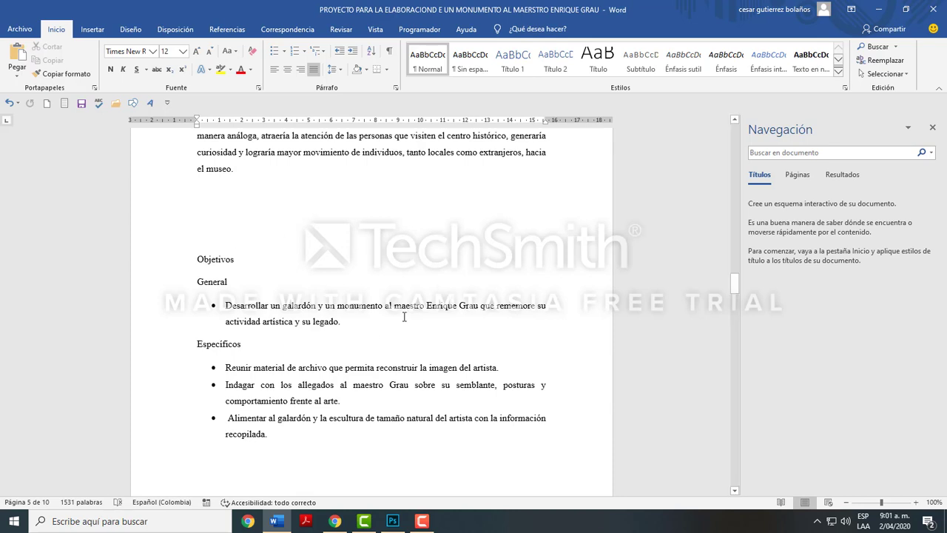
{"action": "scroll", "coordinate": [405, 317], "scroll_direction": "down", "scroll_amount": 2}
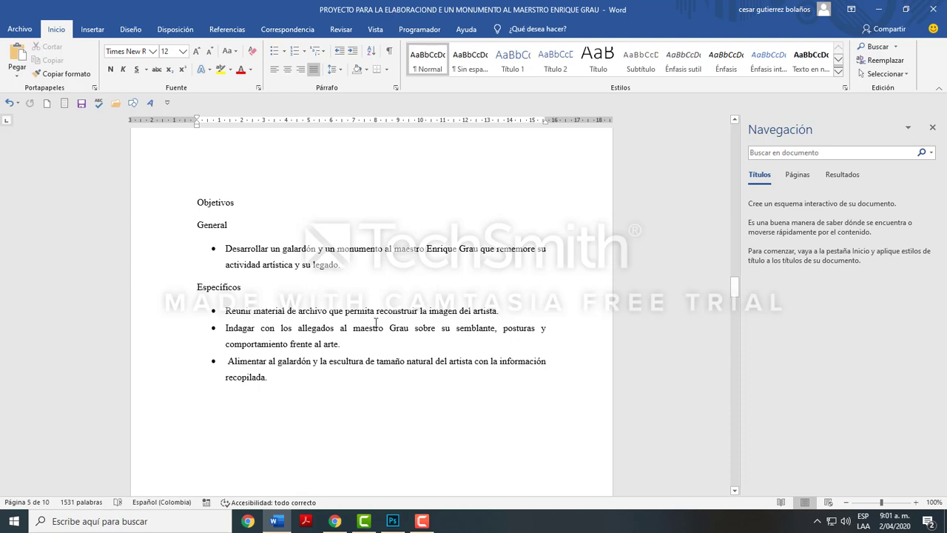
{"action": "scroll", "coordinate": [376, 323], "scroll_direction": "down", "scroll_amount": 1}
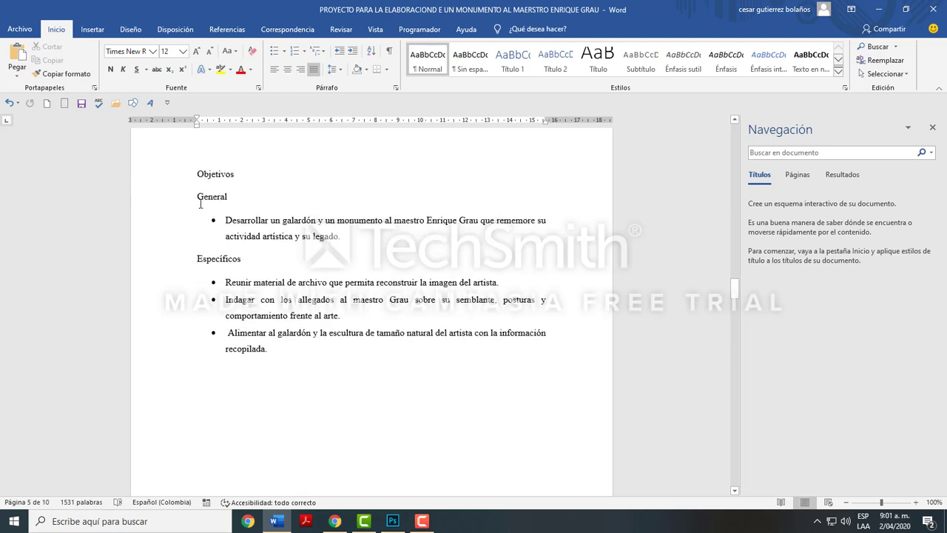
{"action": "left_click_drag", "start_coordinate": [232, 221], "coordinate": [384, 363]}
{"action": "left_click", "coordinate": [334, 363]}
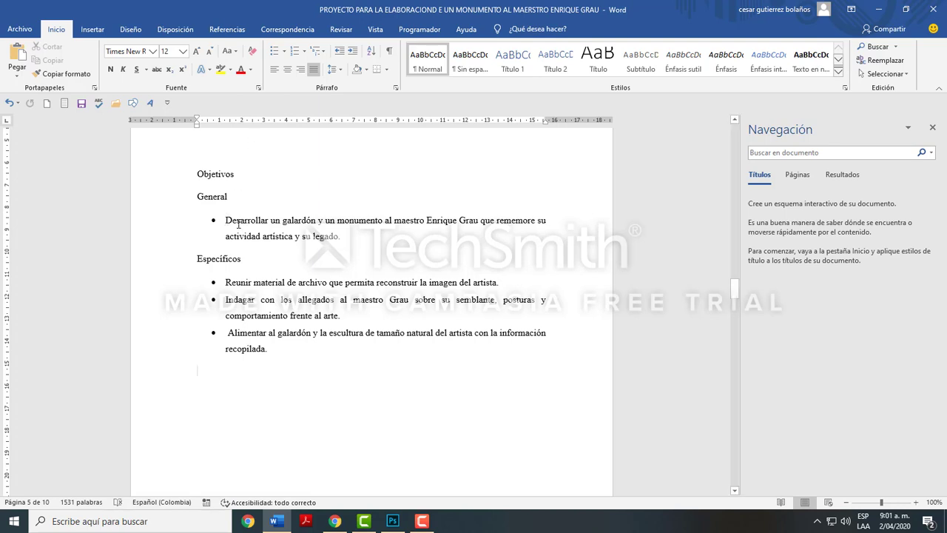
{"action": "left_click_drag", "start_coordinate": [230, 219], "coordinate": [458, 221]}
{"action": "left_click", "coordinate": [395, 235]}
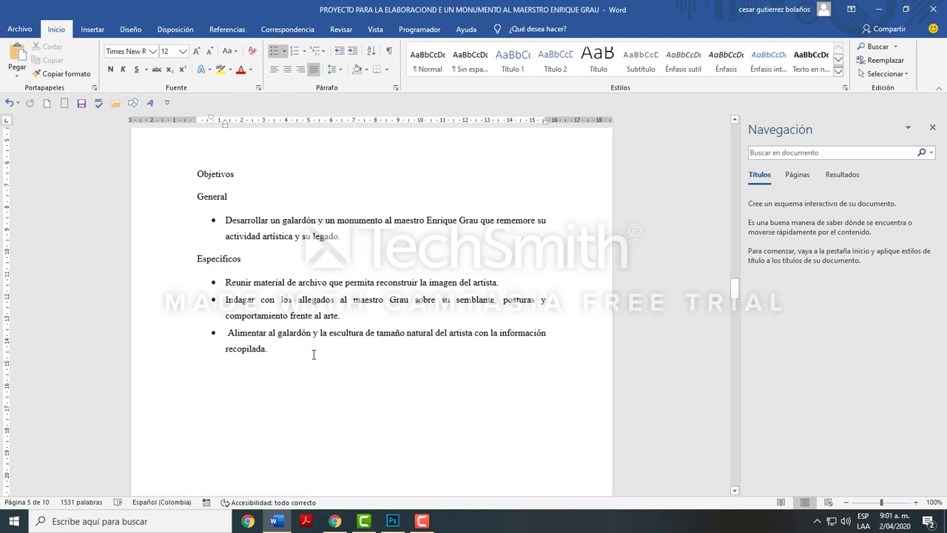
Step: Review the Equipo de trabajo page and the Presupuesto material tables through to the blank last page
{"action": "scroll", "coordinate": [313, 353], "scroll_direction": "down", "scroll_amount": 6}
{"action": "scroll", "coordinate": [314, 353], "scroll_direction": "down", "scroll_amount": 5}
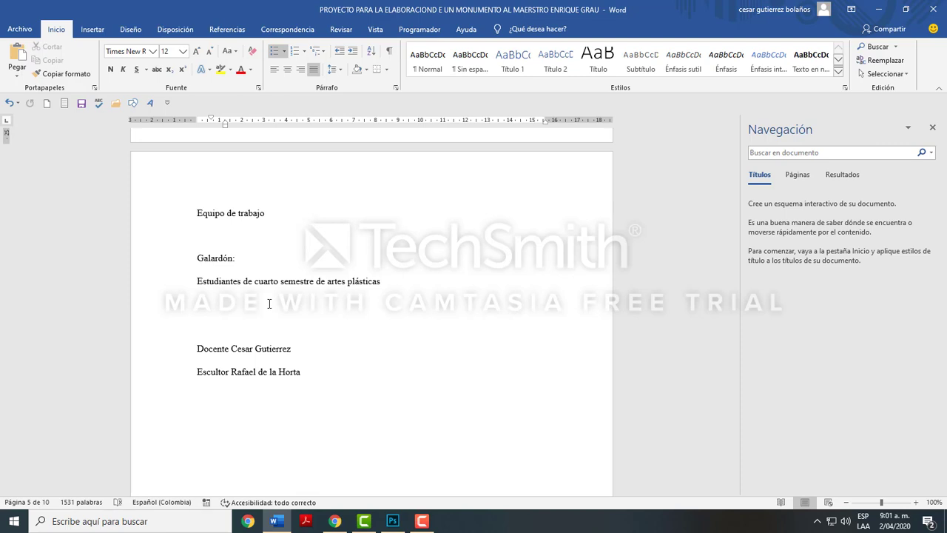
{"action": "scroll", "coordinate": [269, 304], "scroll_direction": "down", "scroll_amount": 12}
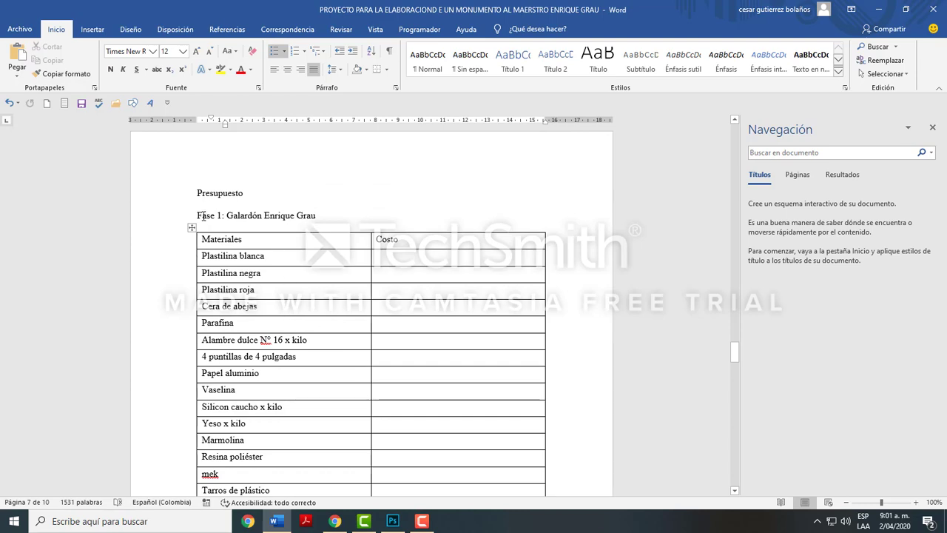
{"action": "left_click_drag", "start_coordinate": [205, 215], "coordinate": [322, 215]}
{"action": "left_click", "coordinate": [302, 254]}
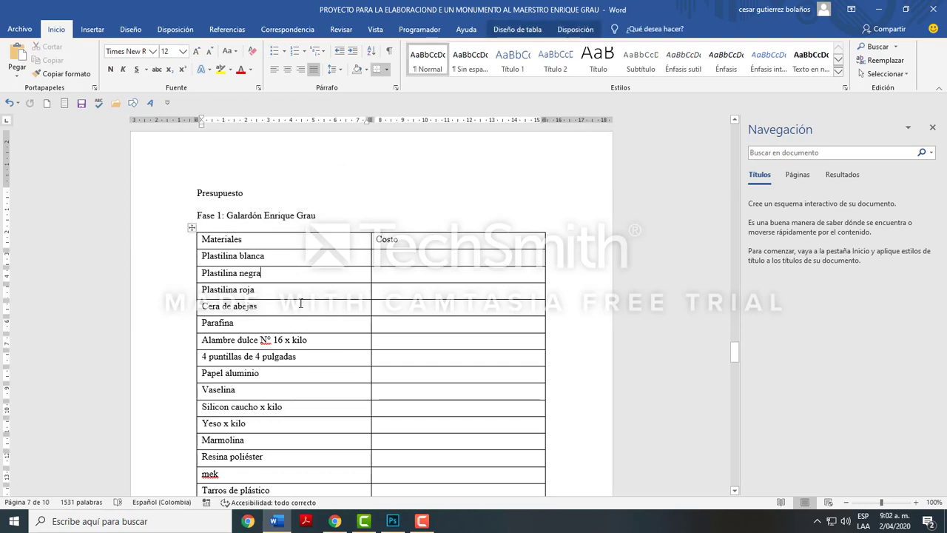
{"action": "scroll", "coordinate": [300, 303], "scroll_direction": "down", "scroll_amount": 3}
{"action": "scroll", "coordinate": [299, 303], "scroll_direction": "down", "scroll_amount": 15}
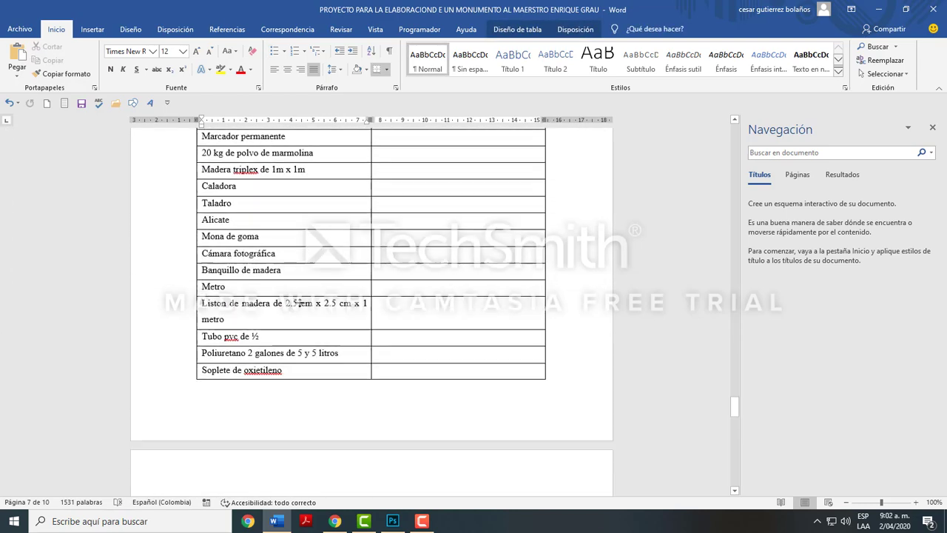
{"action": "scroll", "coordinate": [299, 303], "scroll_direction": "down", "scroll_amount": 15}
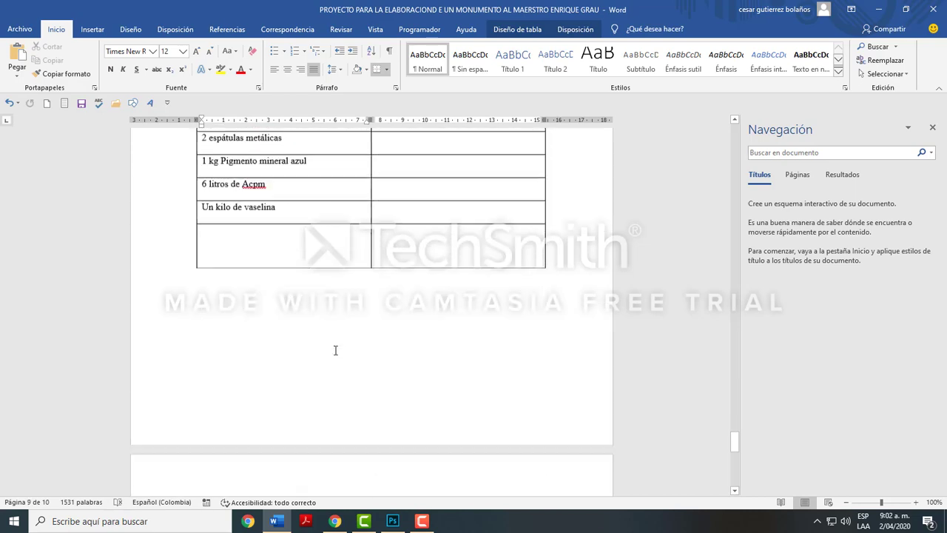
{"action": "scroll", "coordinate": [335, 350], "scroll_direction": "down", "scroll_amount": 5}
{"action": "scroll", "coordinate": [298, 313], "scroll_direction": "up", "scroll_amount": 6}
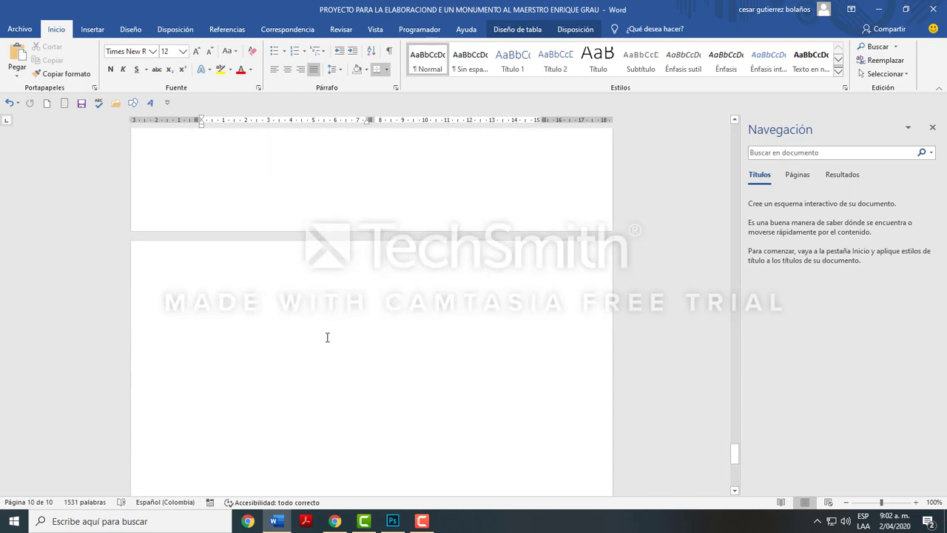
{"action": "left_click", "coordinate": [409, 335]}
{"action": "scroll", "coordinate": [410, 335], "scroll_direction": "down", "scroll_amount": 4}
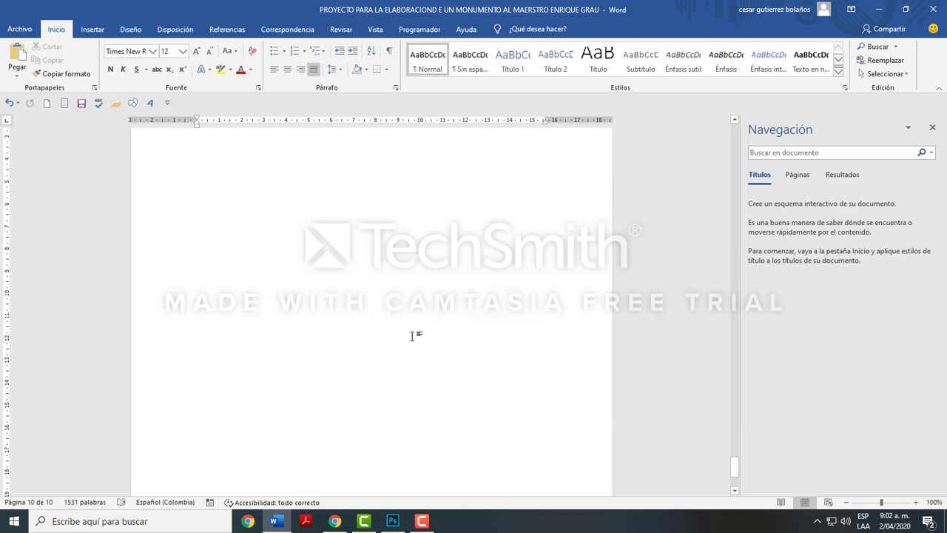
Step: Switch to WhatsApp Web in Chrome and browse the statuette photos to compare its different viewing angles
{"action": "left_click", "coordinate": [345, 523]}
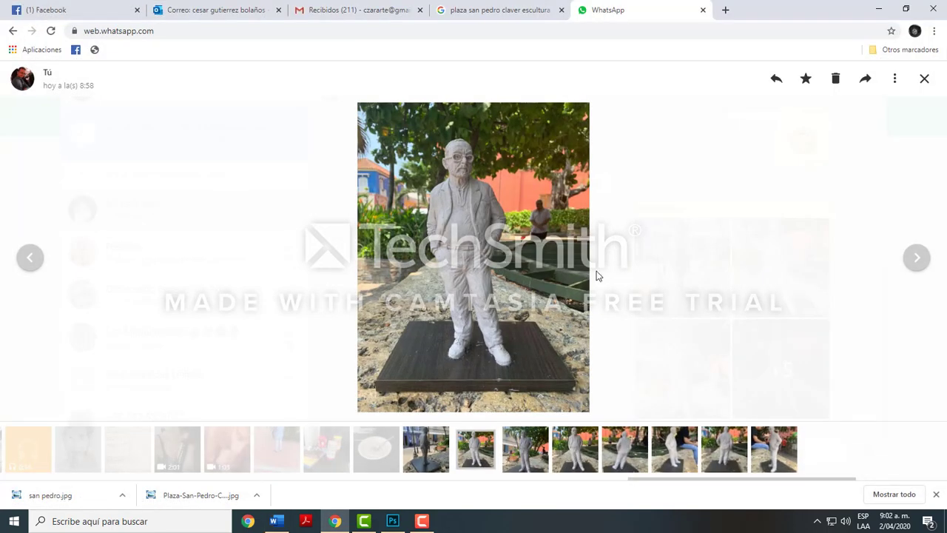
{"action": "left_click", "coordinate": [916, 260]}
{"action": "left_click", "coordinate": [916, 260]}
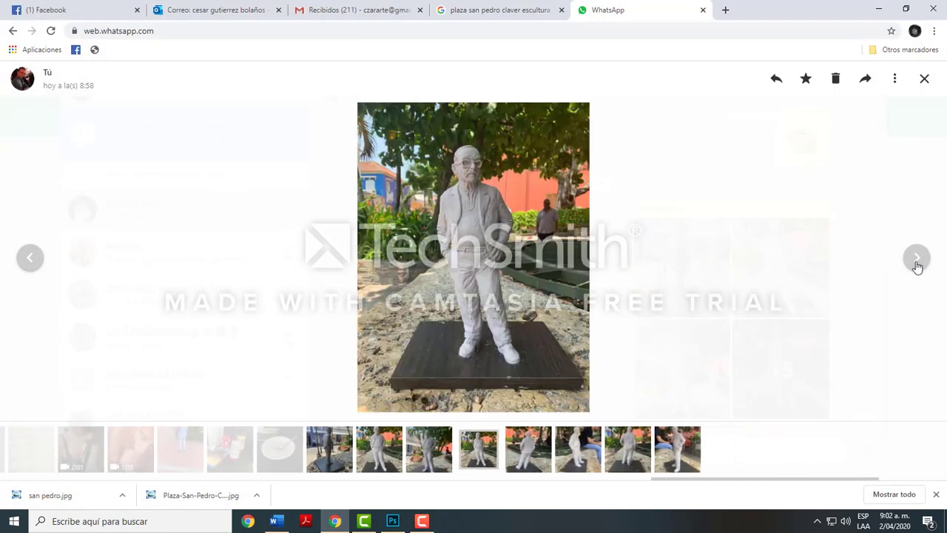
{"action": "left_click", "coordinate": [917, 261]}
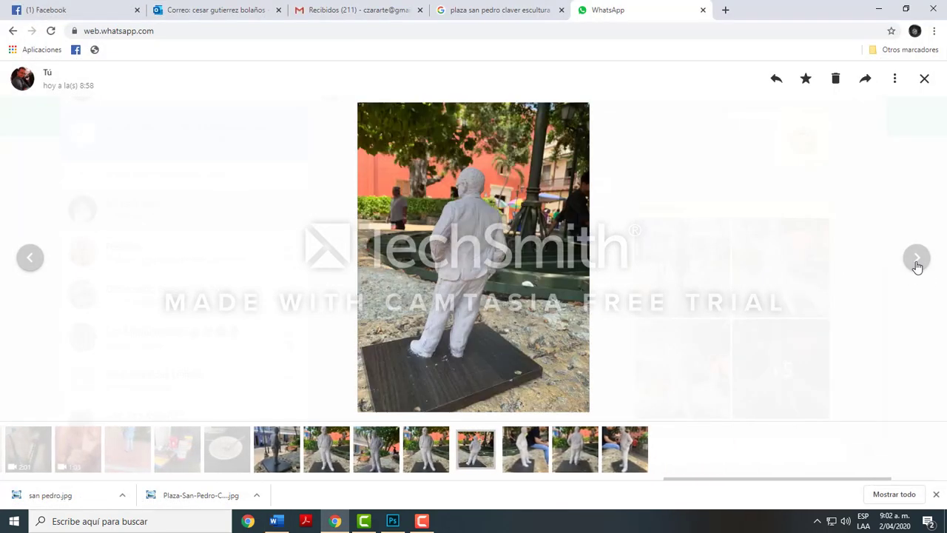
{"action": "left_click", "coordinate": [917, 260]}
{"action": "left_click", "coordinate": [917, 261]}
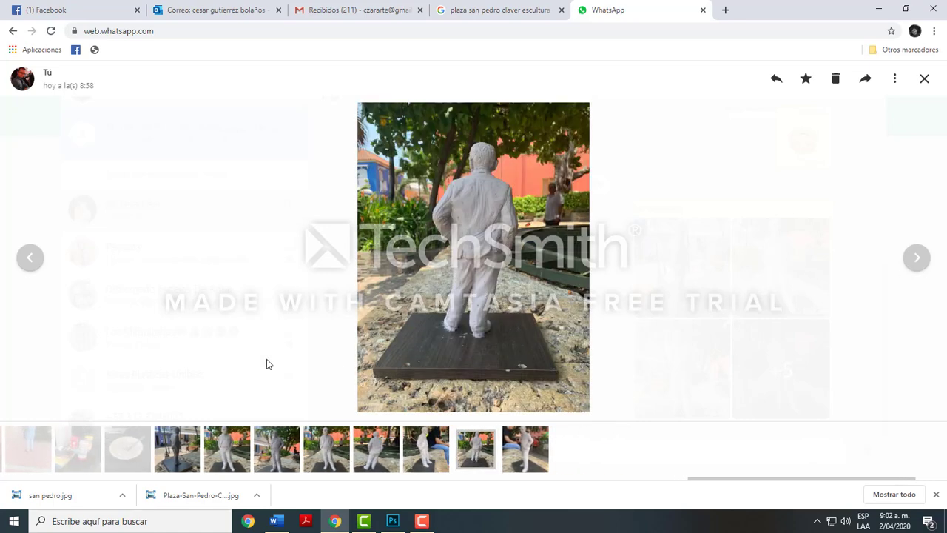
{"action": "left_click", "coordinate": [31, 259]}
{"action": "left_click", "coordinate": [32, 260]}
{"action": "left_click", "coordinate": [32, 260]}
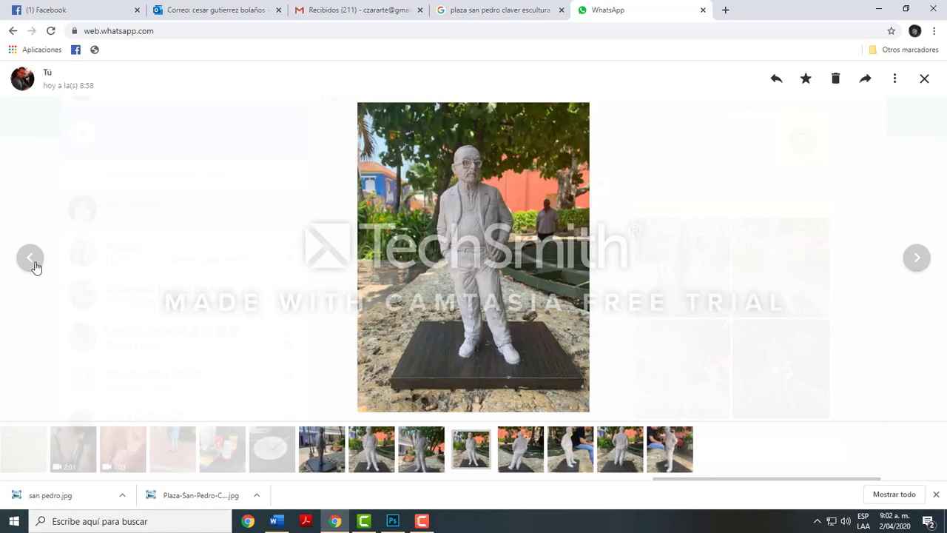
{"action": "left_click", "coordinate": [33, 261]}
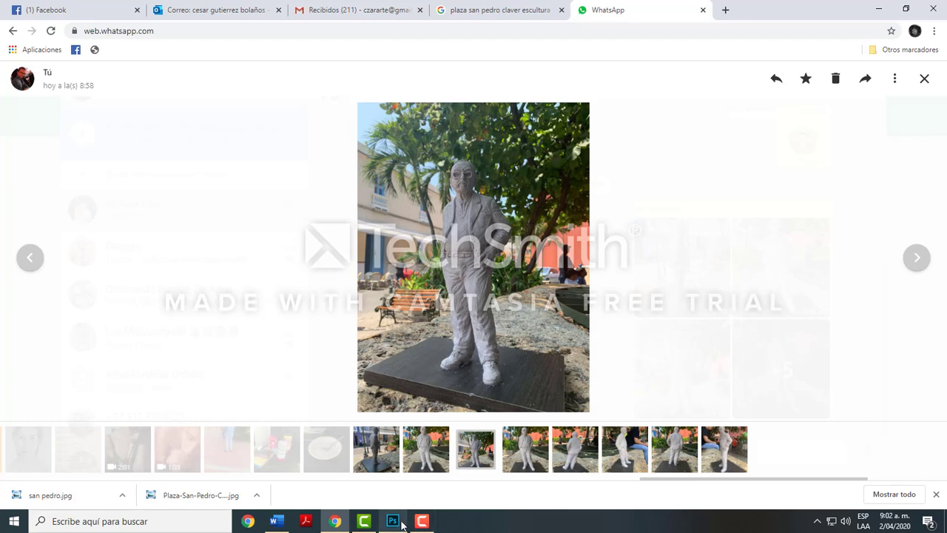
Step: Switch to Photoshop to look at the document holding the San Pedro sculptures photo, and return to WhatsApp Web in Chrome
{"action": "mouse_move", "coordinate": [401, 522]}
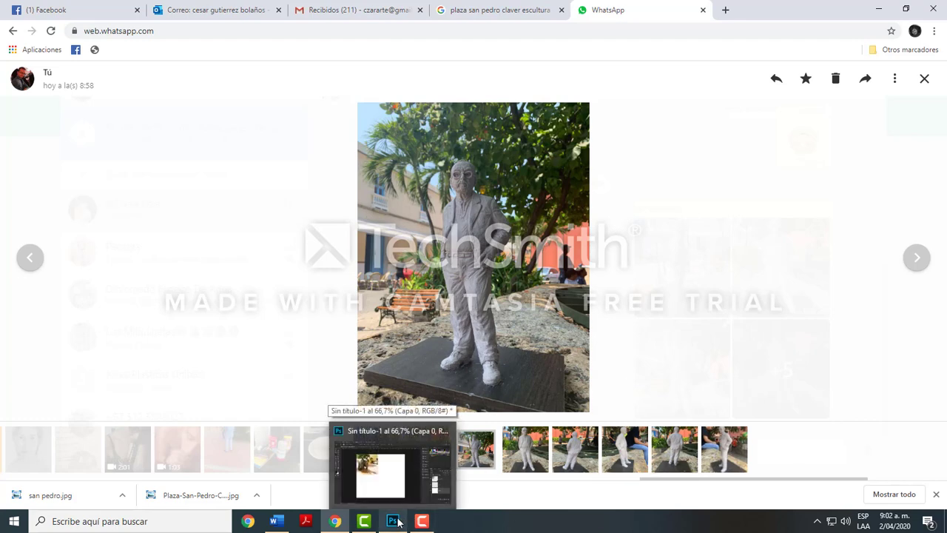
{"action": "left_click", "coordinate": [400, 523]}
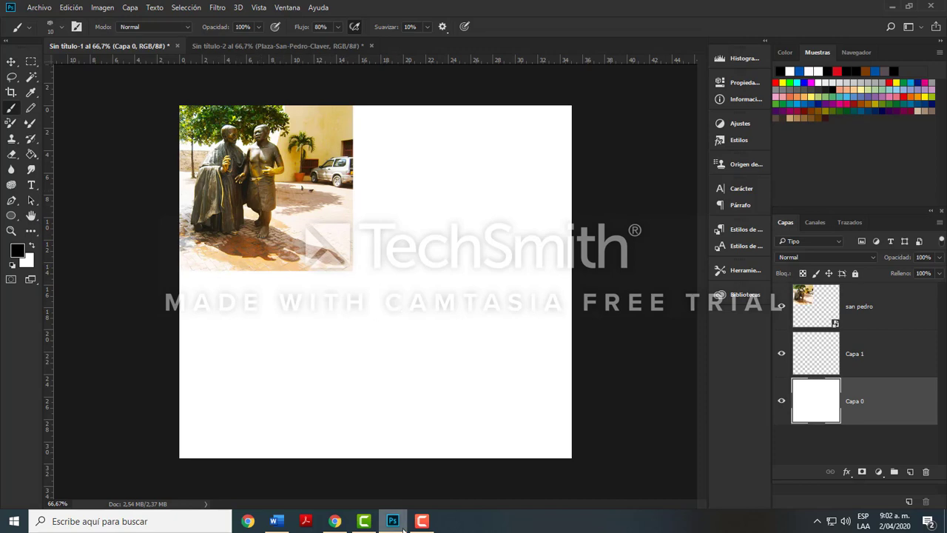
{"action": "left_click", "coordinate": [334, 521]}
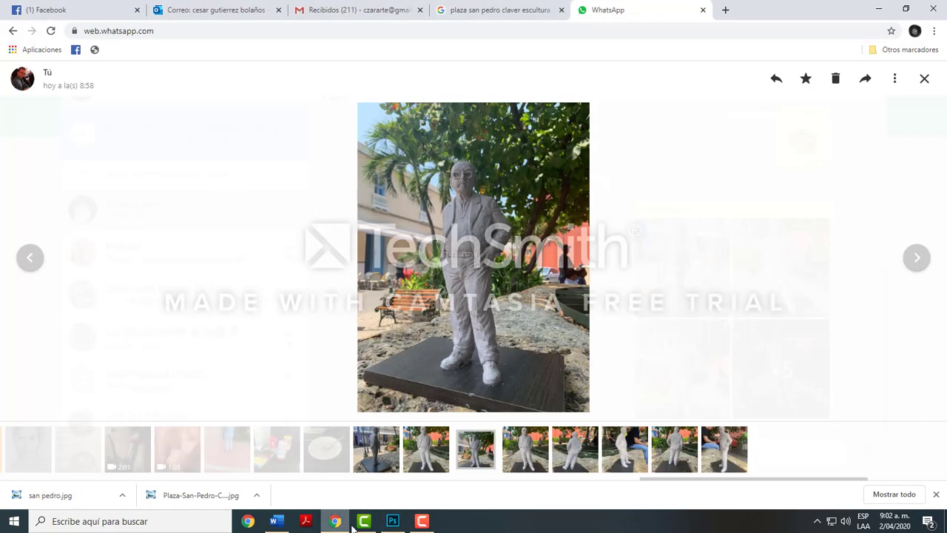
Step: Save the statuette photo showing its back to the Escritorio folder as a JPEG named Enrique Grau
{"action": "left_click", "coordinate": [914, 261]}
{"action": "left_click", "coordinate": [914, 261]}
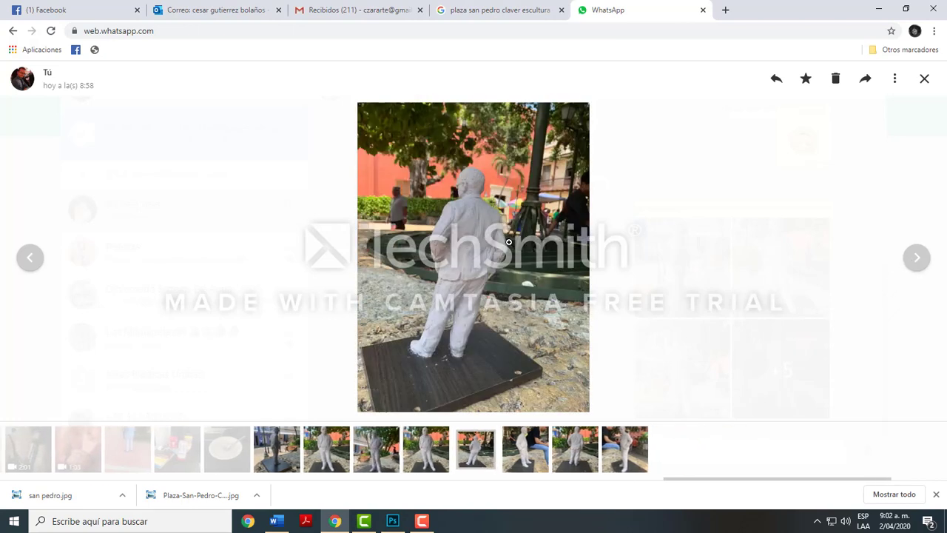
{"action": "right_click", "coordinate": [476, 261]}
{"action": "left_click", "coordinate": [481, 287]}
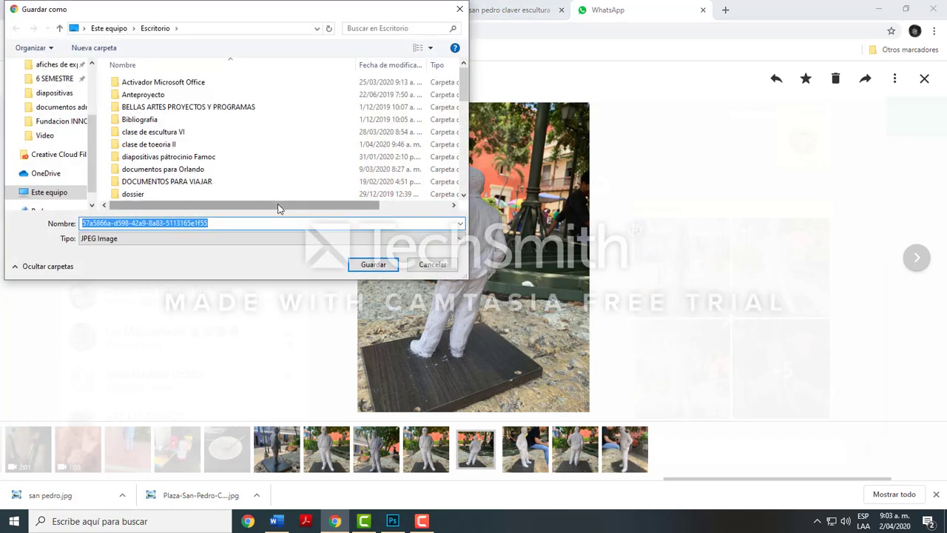
{"action": "type", "text": "Enrique Grau"}
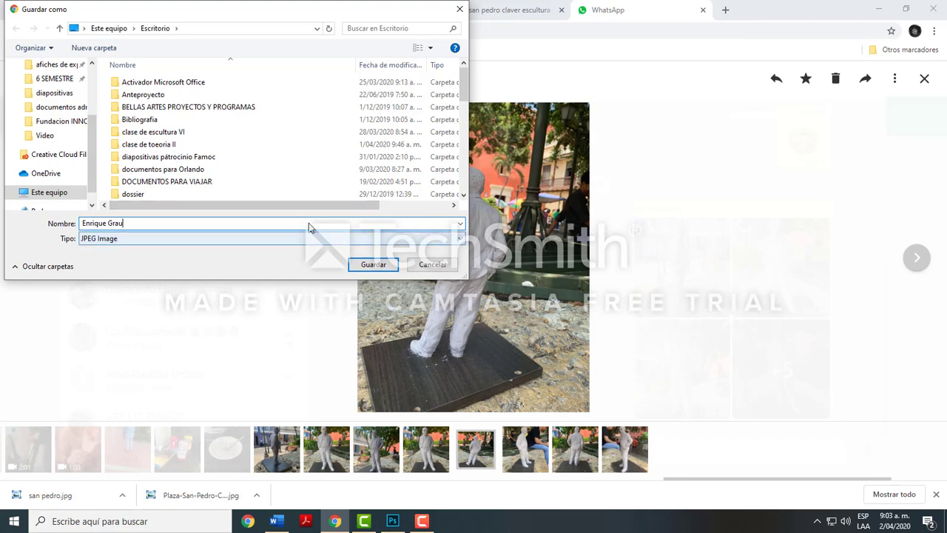
{"action": "left_click_drag", "start_coordinate": [94, 168], "coordinate": [85, 91]}
{"action": "left_click", "coordinate": [77, 88]}
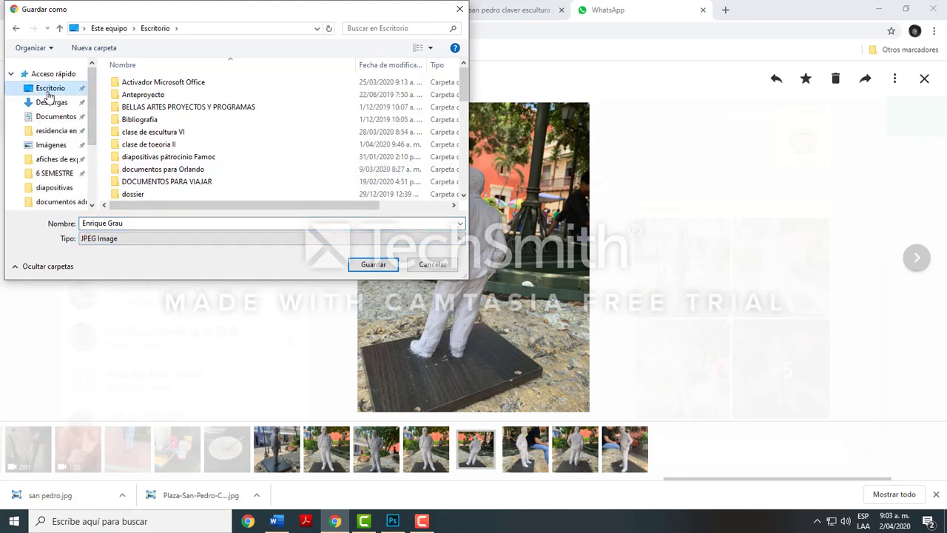
{"action": "left_click", "coordinate": [380, 265]}
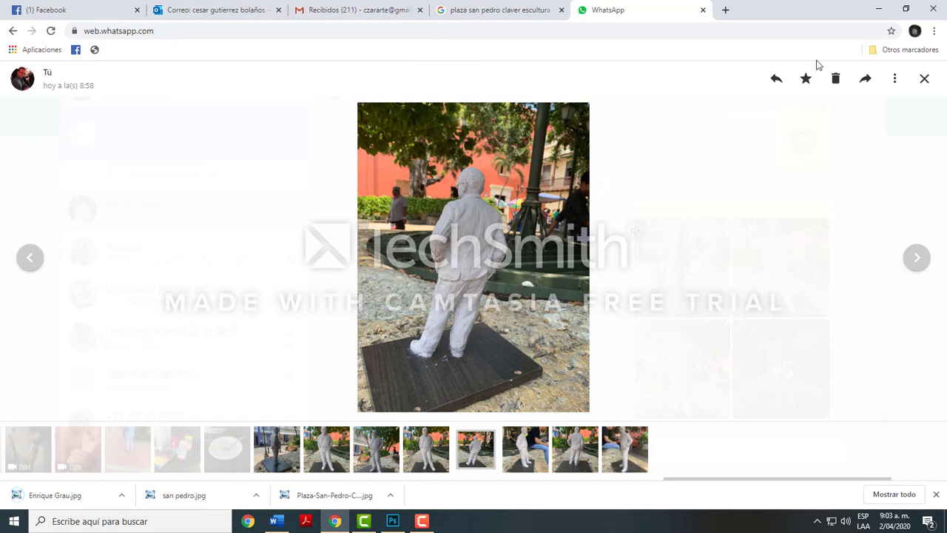
Step: Switch to Photoshop and place the Enrique Grau.jpg image as an embedded element in Sin título-1
{"action": "left_click", "coordinate": [876, 7]}
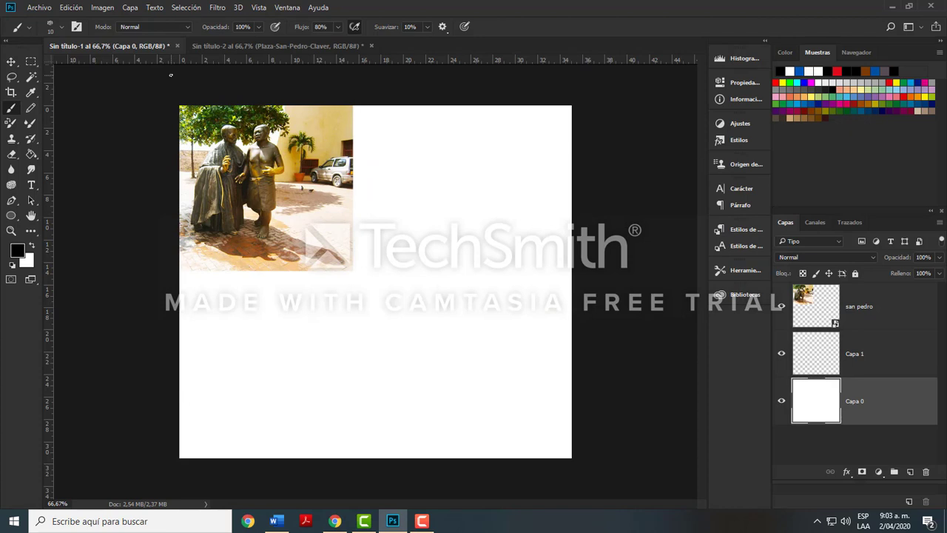
{"action": "left_click", "coordinate": [41, 9]}
{"action": "left_click", "coordinate": [87, 228]}
{"action": "type", "text": "enr"}
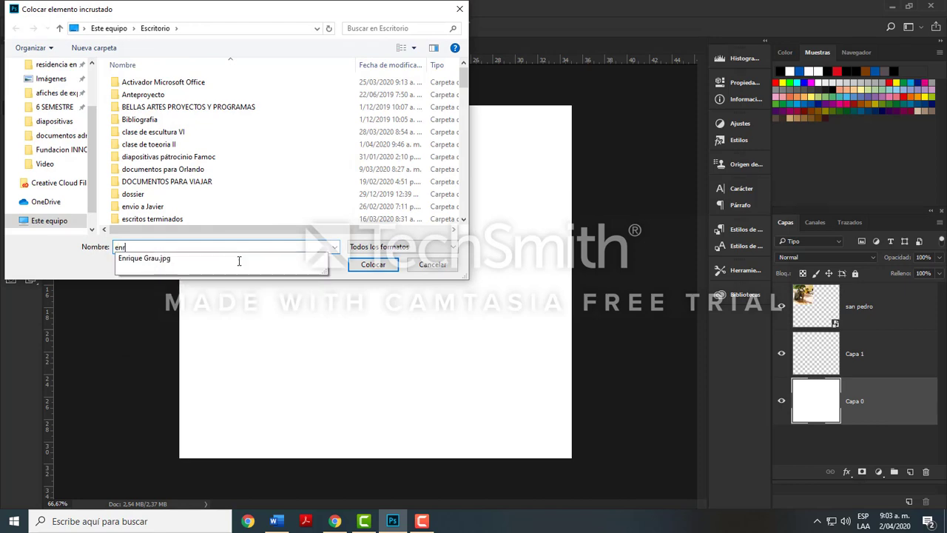
{"action": "type", "text": "i"}
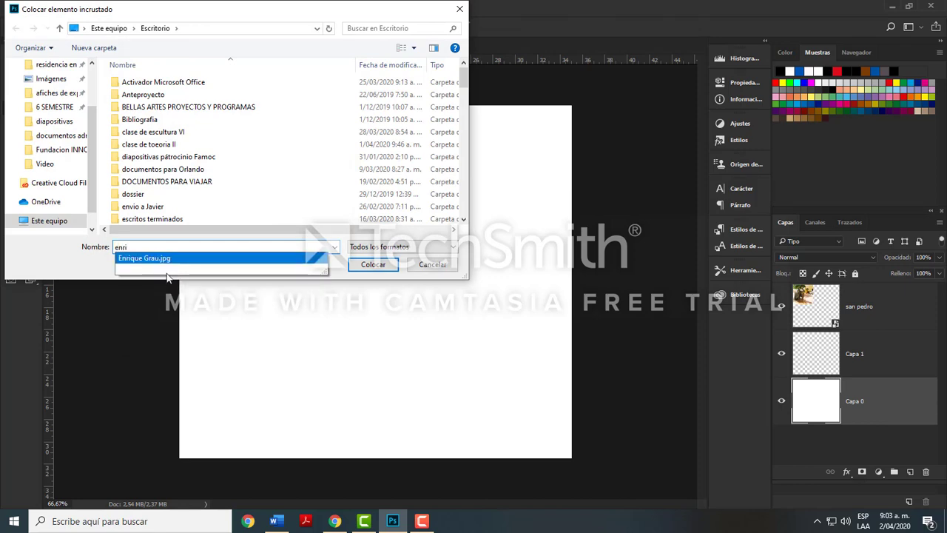
{"action": "left_click", "coordinate": [377, 266]}
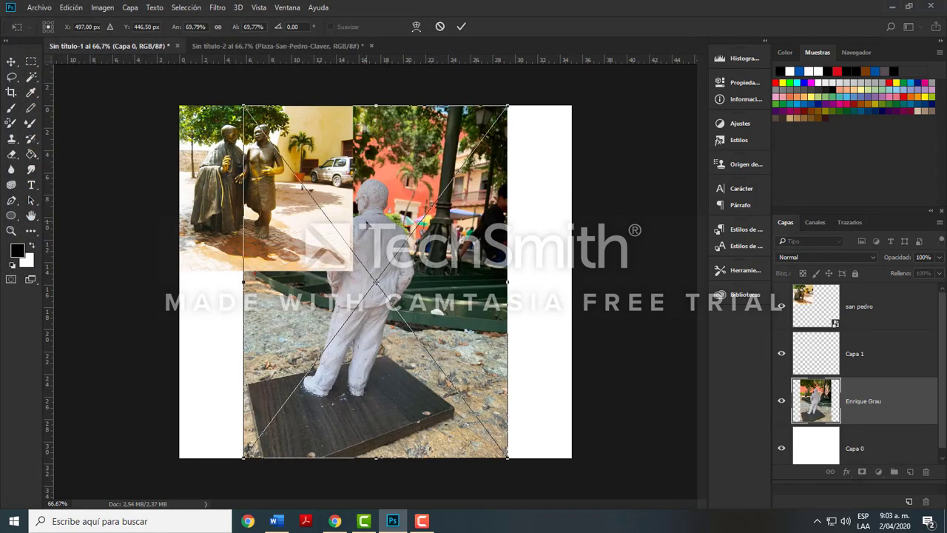
Step: Move the statuette photo to X 741 px, Y 308.5 px beside the san pedro photo and commit the placement
{"action": "left_click_drag", "start_coordinate": [444, 245], "coordinate": [537, 213]}
{"action": "left_click_drag", "start_coordinate": [546, 179], "coordinate": [549, 161]}
{"action": "left_click_drag", "start_coordinate": [523, 217], "coordinate": [522, 212]}
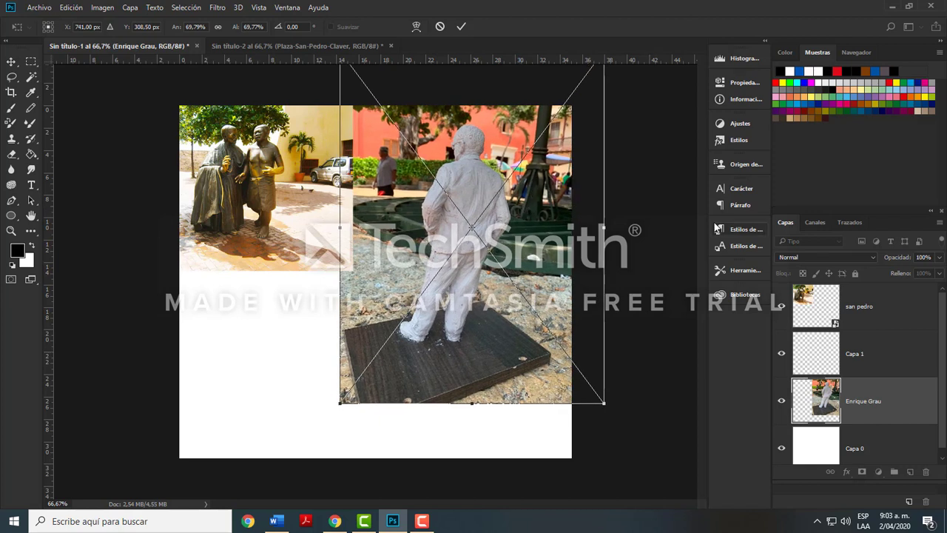
{"action": "key", "text": "Return"}
Step: Delete the empty Capa 1 layer and add a new blank layer above the san pedro layer
{"action": "key", "text": "b"}
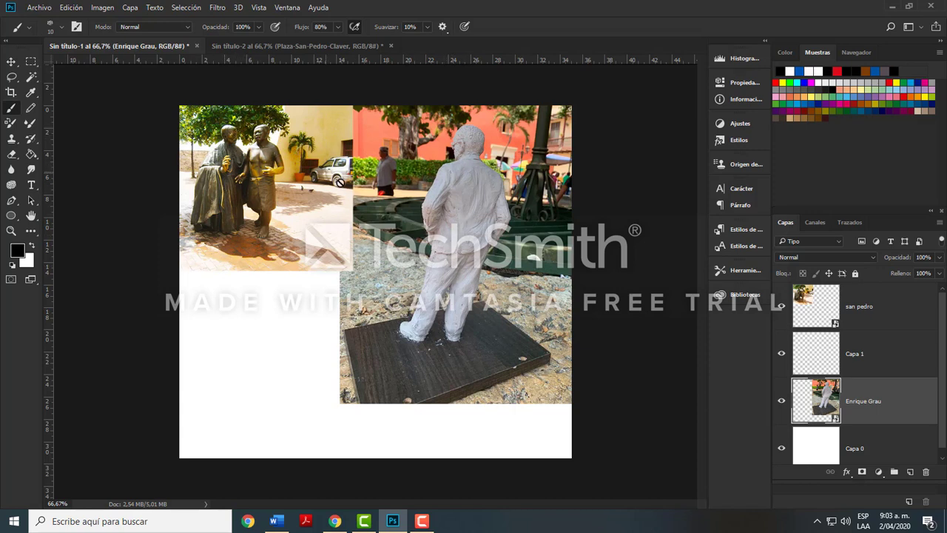
{"action": "left_click", "coordinate": [825, 361]}
{"action": "key", "text": "Delete"}
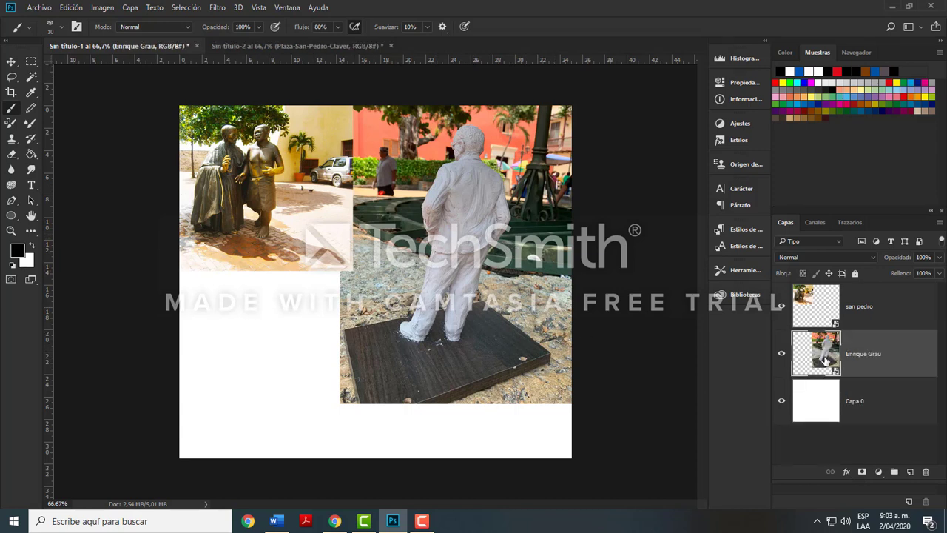
{"action": "left_click", "coordinate": [871, 311]}
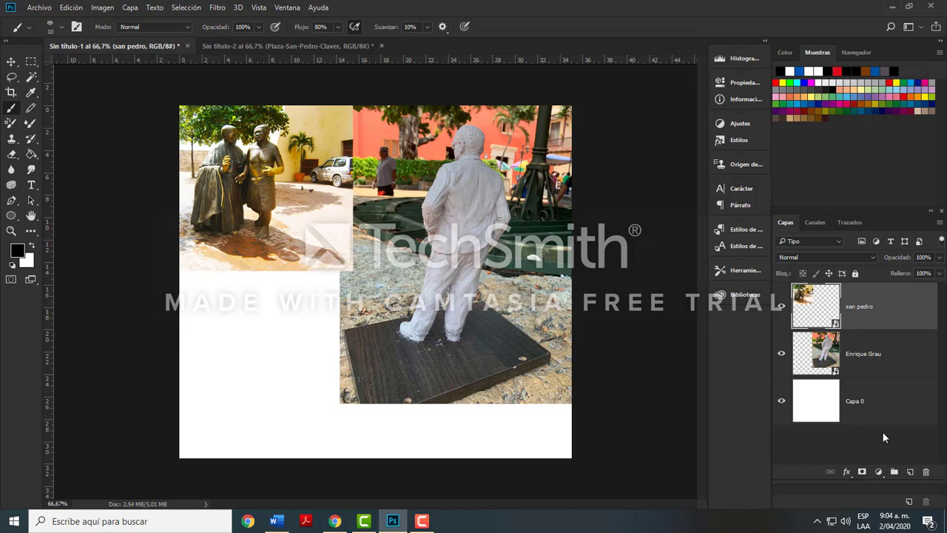
{"action": "left_click", "coordinate": [911, 471]}
Step: Fade the san pedro layer by lowering its opacity and set the Enrique Grau layer's opacity to 62%
{"action": "left_click", "coordinate": [868, 359]}
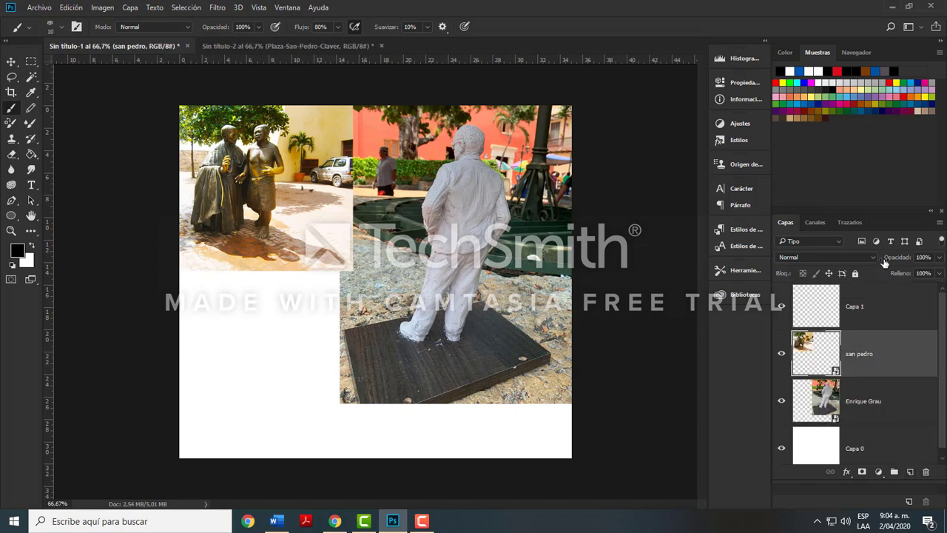
{"action": "left_click", "coordinate": [939, 257]}
{"action": "mouse_move", "coordinate": [937, 273]}
{"action": "left_mouse_down"}
{"action": "mouse_move", "coordinate": [902, 275]}
{"action": "mouse_move", "coordinate": [918, 274]}
{"action": "left_mouse_up"}
{"action": "left_click", "coordinate": [879, 406]}
{"action": "left_click", "coordinate": [939, 257]}
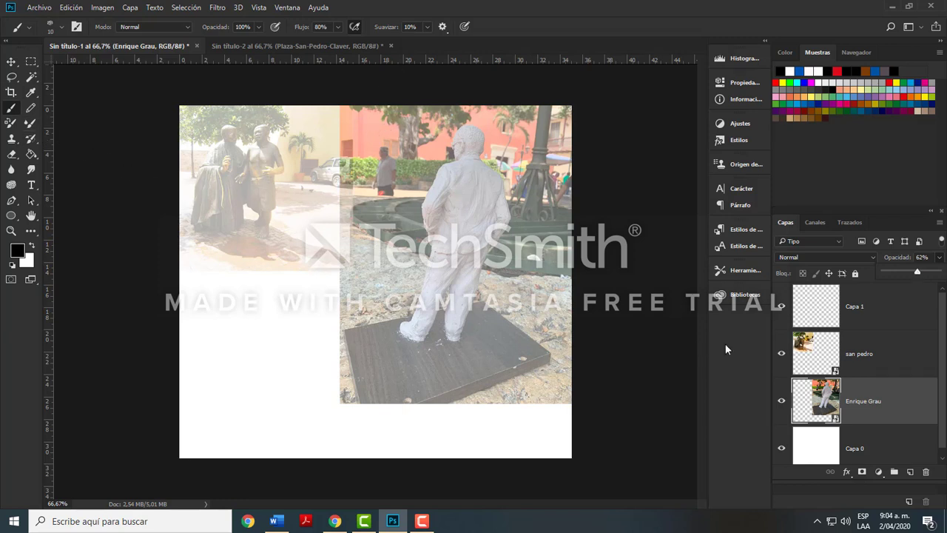
Step: Trace the statuette's head, jacket, trousers and shoes with black brush strokes on the Capa 1 layer
{"action": "left_click", "coordinate": [816, 311]}
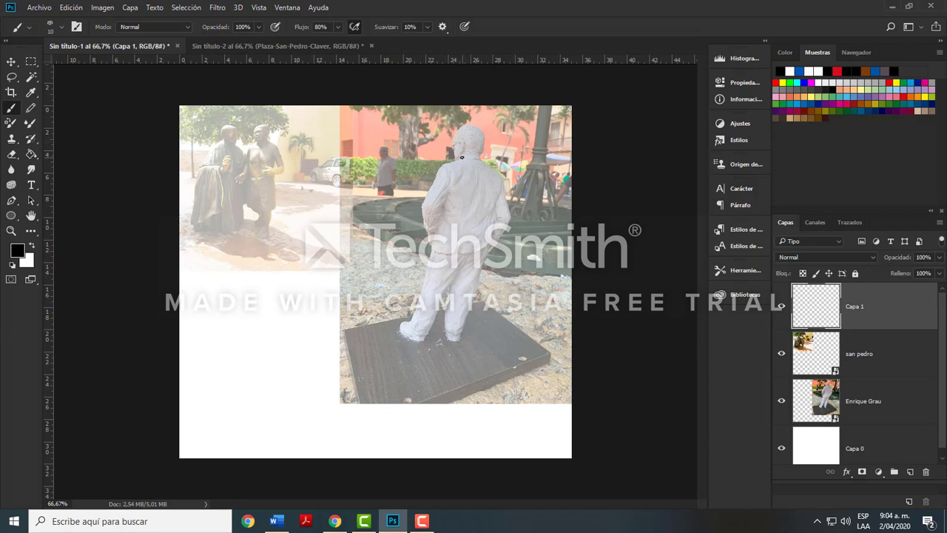
{"action": "left_click_drag", "start_coordinate": [456, 159], "coordinate": [479, 156]}
{"action": "mouse_move", "coordinate": [455, 251]}
{"action": "left_mouse_down"}
{"action": "mouse_move", "coordinate": [475, 253]}
{"action": "mouse_move", "coordinate": [448, 253]}
{"action": "mouse_move", "coordinate": [456, 254]}
{"action": "mouse_move", "coordinate": [435, 235]}
{"action": "left_mouse_up"}
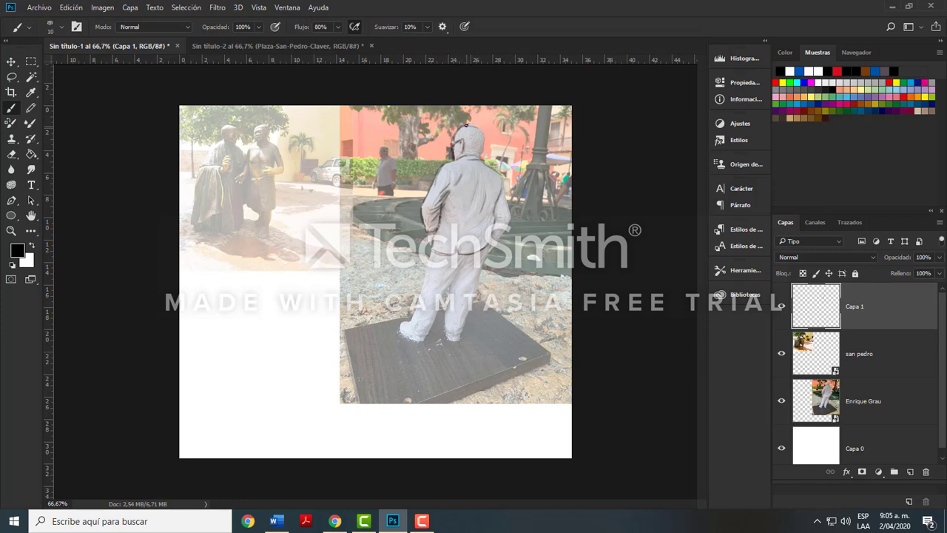
{"action": "mouse_move", "coordinate": [479, 130]}
{"action": "left_mouse_down"}
{"action": "mouse_move", "coordinate": [479, 163]}
{"action": "mouse_move", "coordinate": [481, 153]}
{"action": "mouse_move", "coordinate": [463, 143]}
{"action": "mouse_move", "coordinate": [475, 154]}
{"action": "mouse_move", "coordinate": [452, 144]}
{"action": "left_mouse_up"}
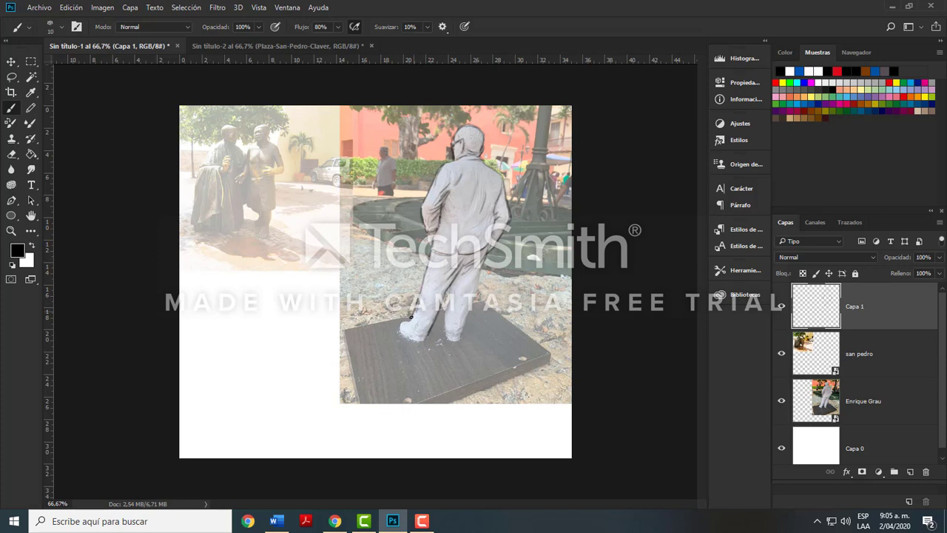
{"action": "mouse_move", "coordinate": [411, 324]}
{"action": "left_mouse_down"}
{"action": "mouse_move", "coordinate": [445, 312]}
{"action": "mouse_move", "coordinate": [452, 335]}
{"action": "left_mouse_up"}
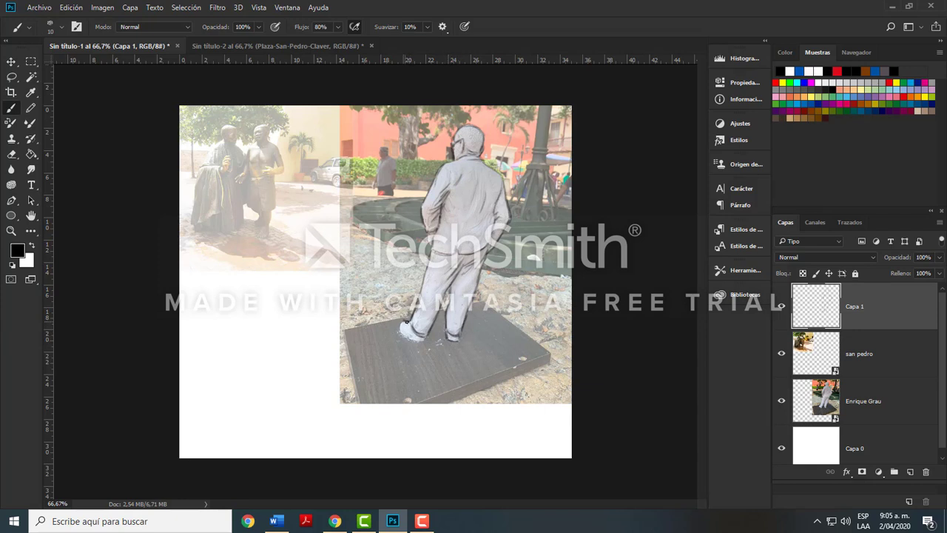
{"action": "mouse_move", "coordinate": [406, 323]}
{"action": "left_mouse_down"}
{"action": "mouse_move", "coordinate": [401, 333]}
{"action": "mouse_move", "coordinate": [427, 341]}
{"action": "left_mouse_up"}
Step: Reduce the brush size to 6 px for tracing the two San Pedro sculptures
{"action": "scroll", "coordinate": [254, 162], "scroll_direction": "up", "scroll_amount": 5}
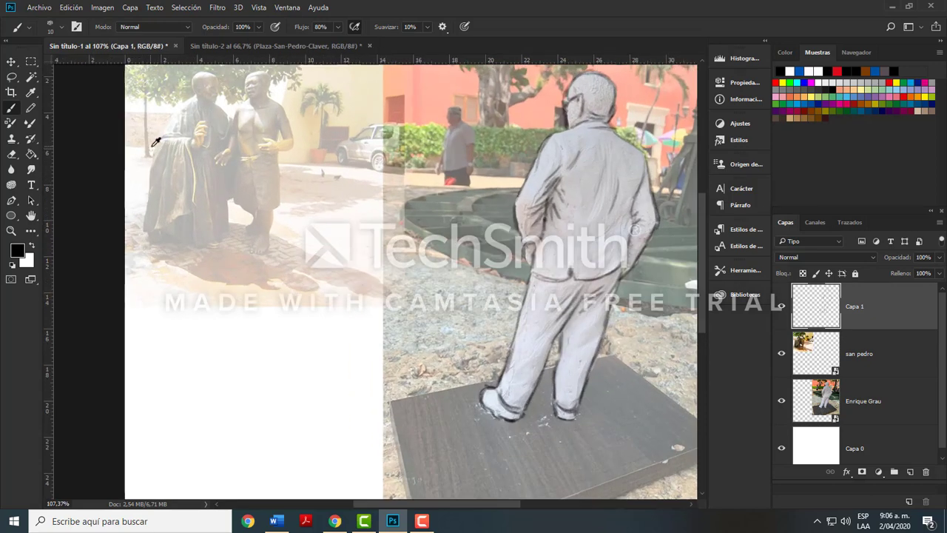
{"action": "left_click_drag", "start_coordinate": [274, 174], "coordinate": [370, 249]}
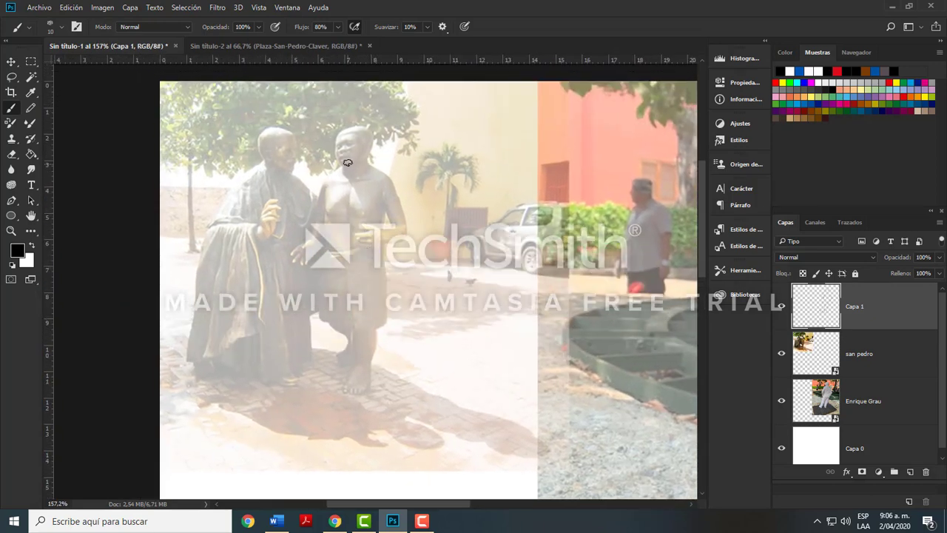
{"action": "right_click", "coordinate": [388, 154]}
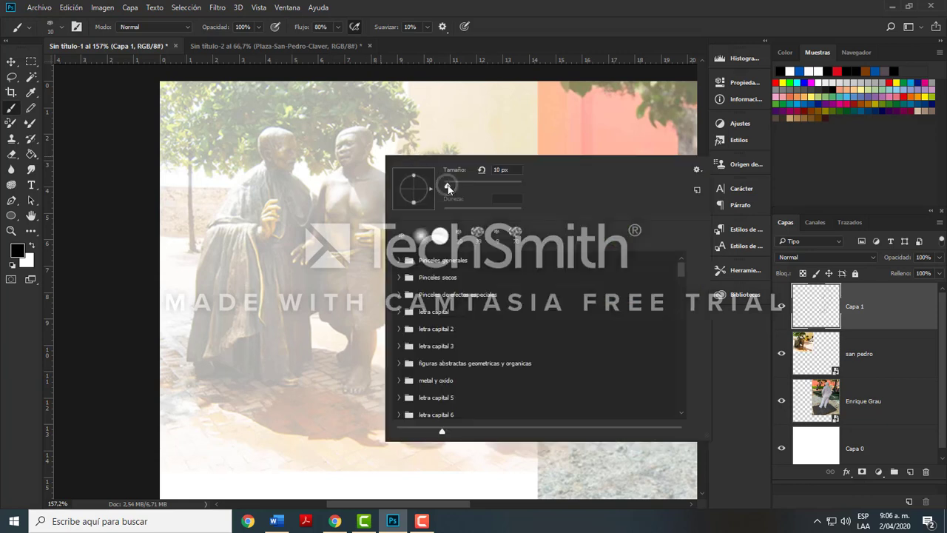
{"action": "left_click_drag", "start_coordinate": [448, 186], "coordinate": [442, 185]}
{"action": "left_click", "coordinate": [338, 170]}
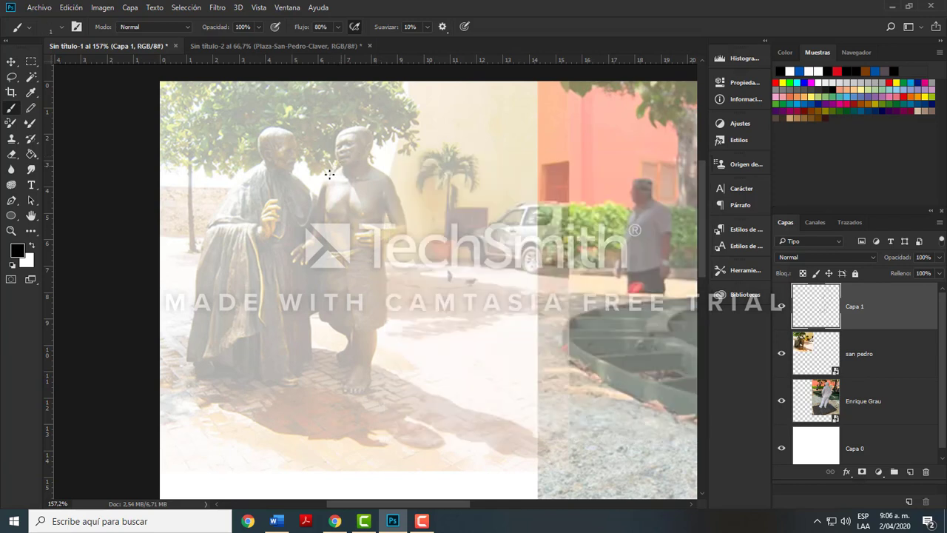
{"action": "right_click", "coordinate": [392, 181]}
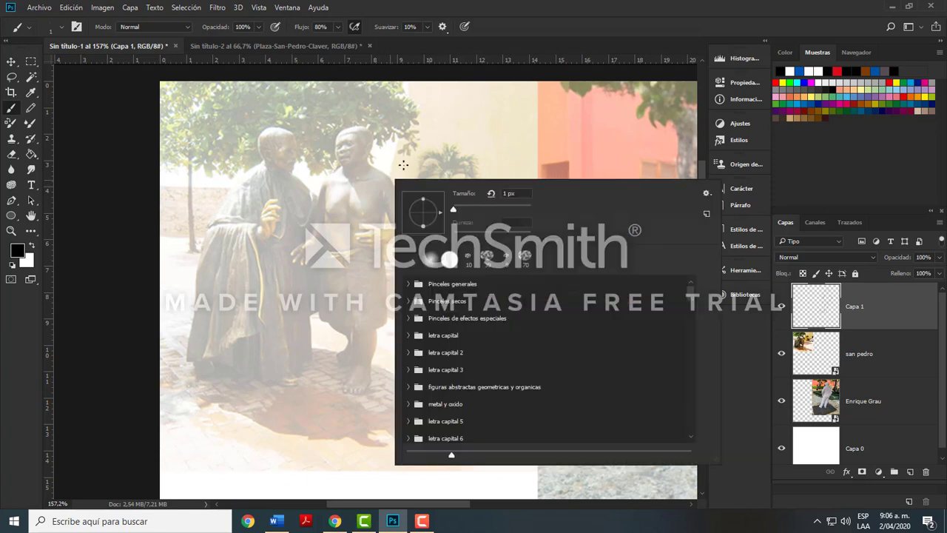
{"action": "left_click", "coordinate": [454, 210]}
{"action": "left_click_drag", "start_coordinate": [454, 212], "coordinate": [456, 211]}
{"action": "left_click", "coordinate": [329, 175]}
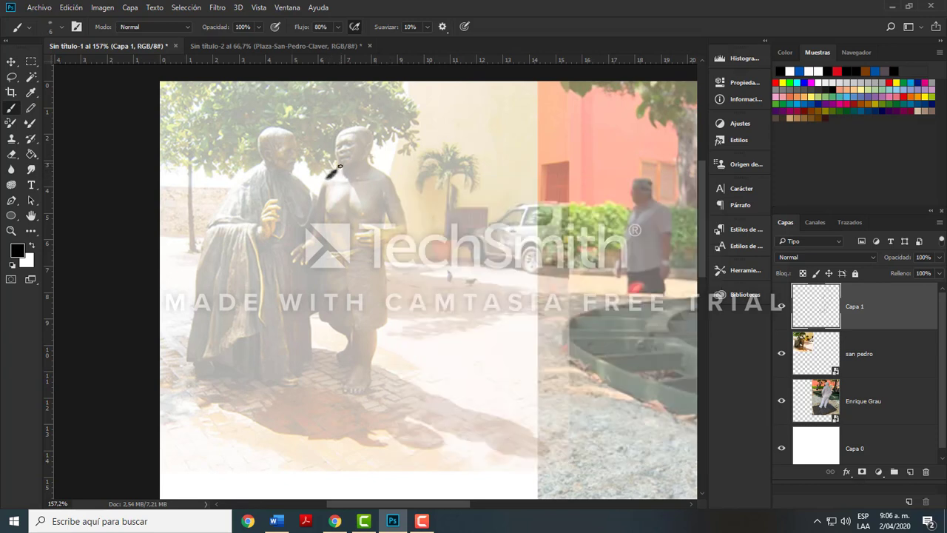
{"action": "left_click_drag", "start_coordinate": [339, 167], "coordinate": [336, 170]}
{"action": "key", "text": "ctrl+z"}
{"action": "key", "text": "ctrl+z"}
Step: Trace the head, face, torso, arms and hands of the bare-chested sculpture in the san pedro photo
{"action": "mouse_move", "coordinate": [324, 182]}
{"action": "left_mouse_down"}
{"action": "mouse_move", "coordinate": [343, 162]}
{"action": "mouse_move", "coordinate": [337, 135]}
{"action": "mouse_move", "coordinate": [340, 164]}
{"action": "left_mouse_up"}
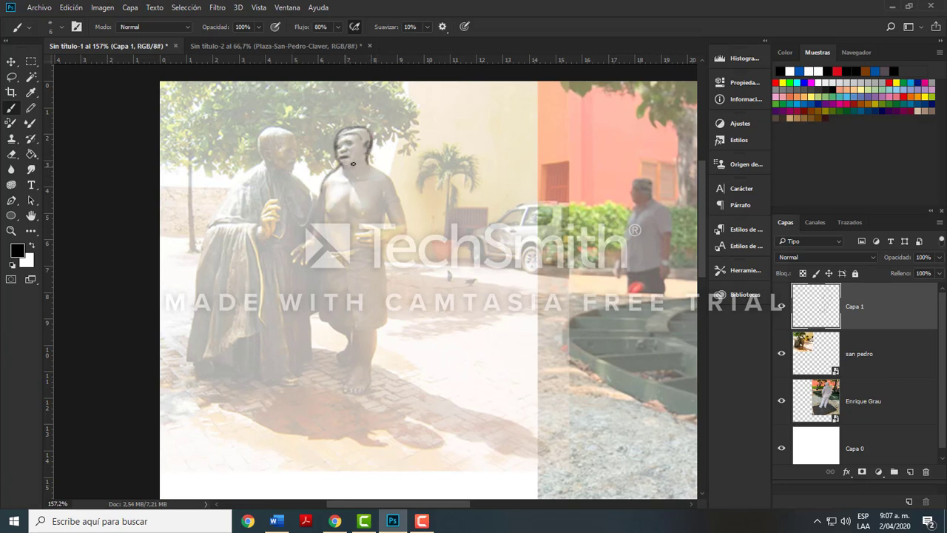
{"action": "mouse_move", "coordinate": [367, 162]}
{"action": "left_mouse_down"}
{"action": "mouse_move", "coordinate": [393, 182]}
{"action": "mouse_move", "coordinate": [391, 193]}
{"action": "mouse_move", "coordinate": [389, 175]}
{"action": "mouse_move", "coordinate": [405, 236]}
{"action": "left_mouse_up"}
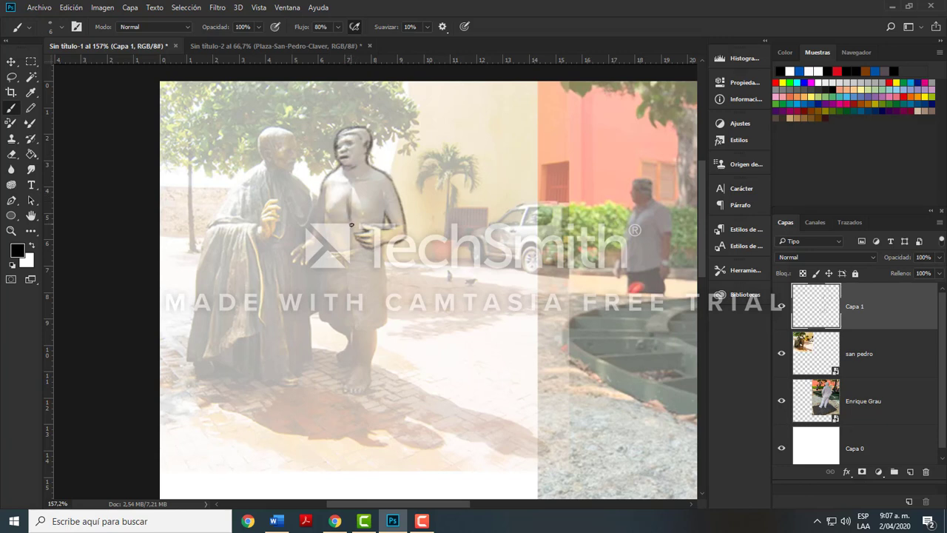
{"action": "left_click_drag", "start_coordinate": [365, 216], "coordinate": [378, 210]}
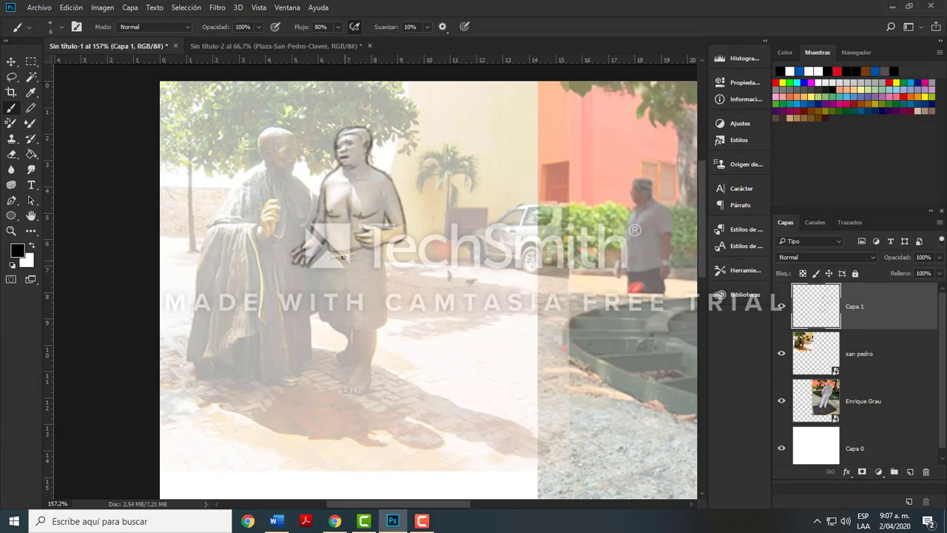
Step: Trace the waist cloth, both legs and the feet of the bare-chested sculpture
{"action": "mouse_move", "coordinate": [344, 271]}
{"action": "left_mouse_down"}
{"action": "mouse_move", "coordinate": [353, 316]}
{"action": "mouse_move", "coordinate": [371, 310]}
{"action": "mouse_move", "coordinate": [364, 331]}
{"action": "mouse_move", "coordinate": [386, 326]}
{"action": "mouse_move", "coordinate": [360, 330]}
{"action": "mouse_move", "coordinate": [386, 320]}
{"action": "left_mouse_up"}
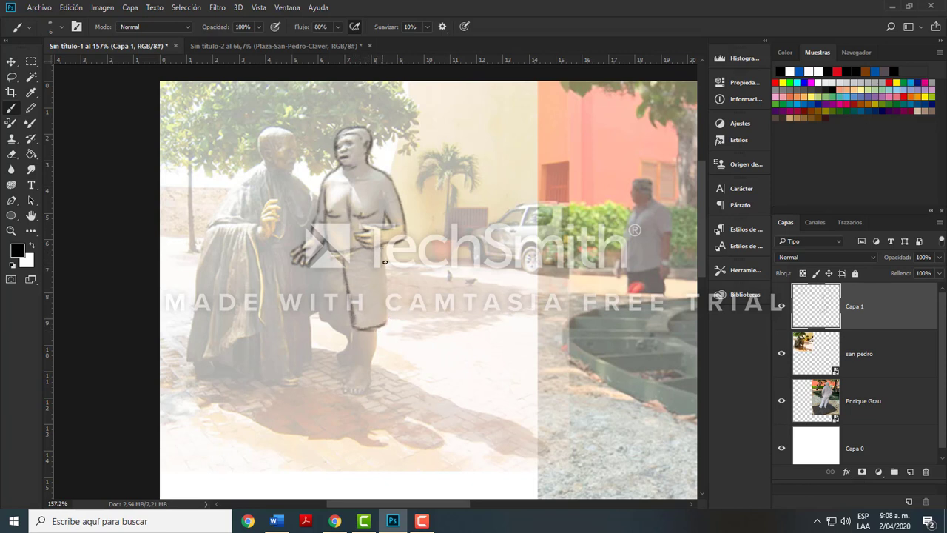
{"action": "mouse_move", "coordinate": [385, 262]}
{"action": "left_mouse_down"}
{"action": "mouse_move", "coordinate": [386, 316]}
{"action": "mouse_move", "coordinate": [384, 306]}
{"action": "left_mouse_up"}
{"action": "left_click_drag", "start_coordinate": [382, 251], "coordinate": [384, 264]}
{"action": "mouse_move", "coordinate": [322, 263]}
{"action": "left_mouse_down"}
{"action": "mouse_move", "coordinate": [321, 324]}
{"action": "mouse_move", "coordinate": [342, 330]}
{"action": "mouse_move", "coordinate": [351, 348]}
{"action": "mouse_move", "coordinate": [348, 391]}
{"action": "mouse_move", "coordinate": [366, 387]}
{"action": "mouse_move", "coordinate": [377, 337]}
{"action": "mouse_move", "coordinate": [372, 356]}
{"action": "left_mouse_up"}
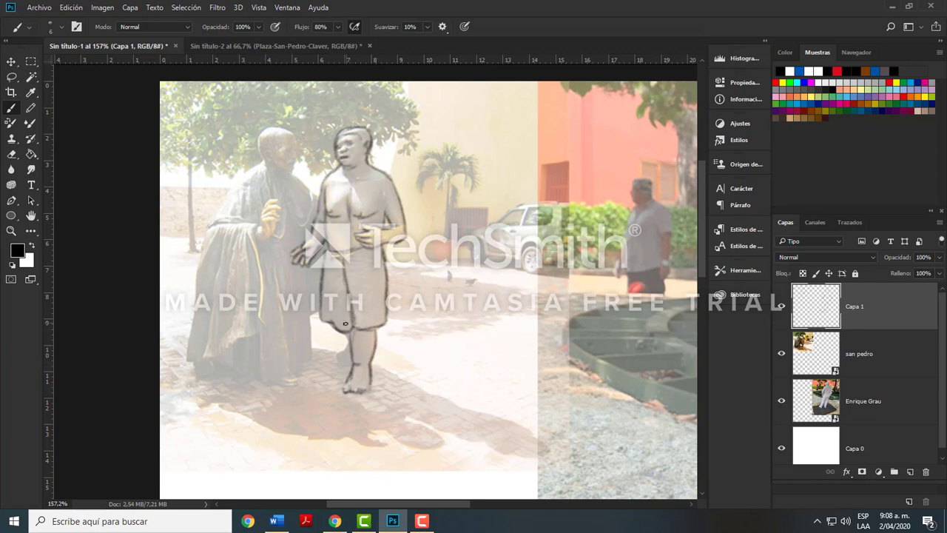
{"action": "left_click", "coordinate": [348, 344]}
{"action": "left_click_drag", "start_coordinate": [341, 355], "coordinate": [345, 365]}
Step: Hatch the bare-chested sculpture's chest, shoulder and upper arm, and outline the robed sculpture's raised hand
{"action": "mouse_move", "coordinate": [358, 193]}
{"action": "left_mouse_down"}
{"action": "mouse_move", "coordinate": [367, 208]}
{"action": "mouse_move", "coordinate": [363, 170]}
{"action": "left_mouse_up"}
{"action": "left_click_drag", "start_coordinate": [361, 189], "coordinate": [374, 177]}
{"action": "mouse_move", "coordinate": [367, 201]}
{"action": "left_mouse_down"}
{"action": "mouse_move", "coordinate": [388, 186]}
{"action": "mouse_move", "coordinate": [384, 214]}
{"action": "mouse_move", "coordinate": [401, 231]}
{"action": "left_mouse_up"}
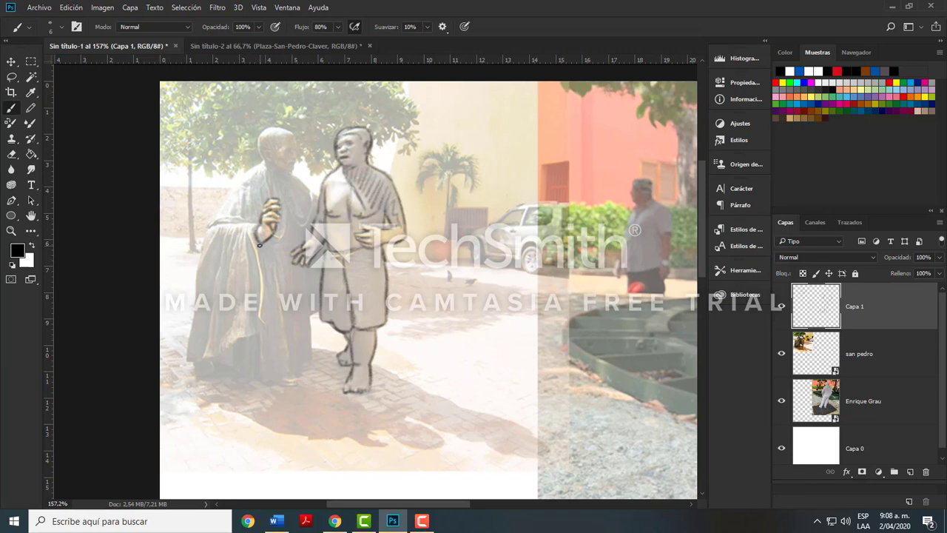
Step: Trace the outline of the draped cloak hanging from the robed sculpture's raised arm
{"action": "left_click_drag", "start_coordinate": [263, 253], "coordinate": [271, 311]}
{"action": "left_click_drag", "start_coordinate": [269, 278], "coordinate": [269, 330]}
{"action": "mouse_move", "coordinate": [251, 228]}
{"action": "left_mouse_down"}
{"action": "mouse_move", "coordinate": [259, 317]}
{"action": "mouse_move", "coordinate": [269, 325]}
{"action": "left_mouse_up"}
{"action": "left_click_drag", "start_coordinate": [214, 358], "coordinate": [267, 325]}
{"action": "mouse_move", "coordinate": [209, 359]}
{"action": "left_mouse_down"}
{"action": "mouse_move", "coordinate": [191, 323]}
{"action": "mouse_move", "coordinate": [209, 293]}
{"action": "mouse_move", "coordinate": [197, 299]}
{"action": "mouse_move", "coordinate": [196, 277]}
{"action": "mouse_move", "coordinate": [213, 237]}
{"action": "mouse_move", "coordinate": [199, 264]}
{"action": "mouse_move", "coordinate": [206, 240]}
{"action": "mouse_move", "coordinate": [233, 222]}
{"action": "left_mouse_up"}
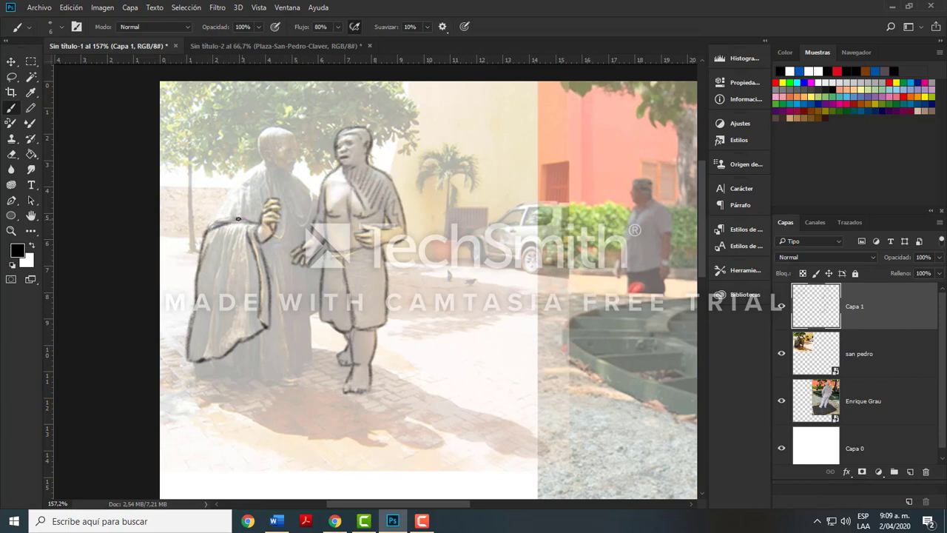
{"action": "left_click", "coordinate": [423, 521]}
{"action": "left_click", "coordinate": [423, 522]}
Step: Trace the robed sculpture's back and shoulder, its face and the outline of its head
{"action": "left_click_drag", "start_coordinate": [209, 225], "coordinate": [258, 164]}
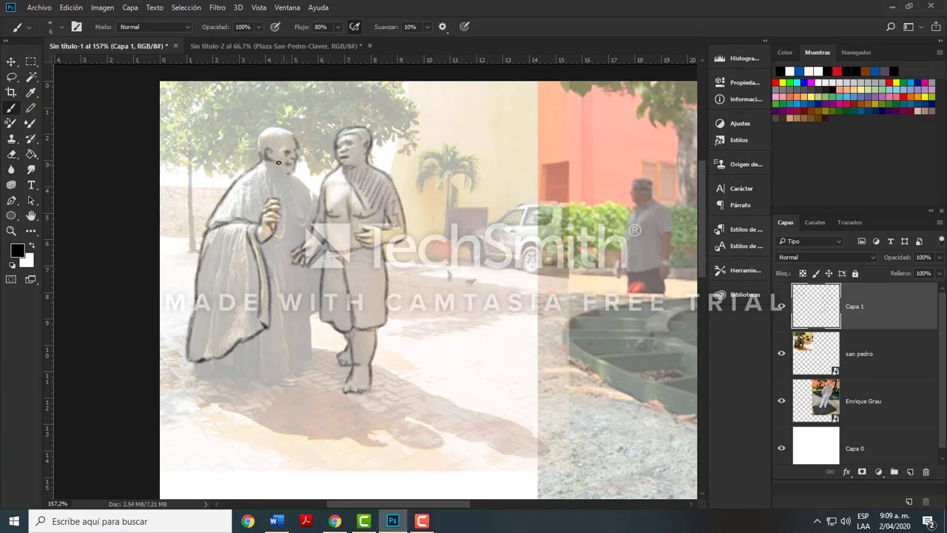
{"action": "left_click_drag", "start_coordinate": [278, 163], "coordinate": [293, 172]}
{"action": "mouse_move", "coordinate": [257, 144]}
{"action": "left_mouse_down"}
{"action": "mouse_move", "coordinate": [265, 130]}
{"action": "mouse_move", "coordinate": [295, 134]}
{"action": "left_mouse_up"}
Step: Trace the front edge of the robed sculpture's cape, the long folds of the robe and its lower hem
{"action": "mouse_move", "coordinate": [294, 178]}
{"action": "left_mouse_down"}
{"action": "mouse_move", "coordinate": [325, 199]}
{"action": "mouse_move", "coordinate": [295, 178]}
{"action": "mouse_move", "coordinate": [318, 221]}
{"action": "mouse_move", "coordinate": [315, 204]}
{"action": "mouse_move", "coordinate": [303, 228]}
{"action": "mouse_move", "coordinate": [282, 199]}
{"action": "mouse_move", "coordinate": [295, 219]}
{"action": "mouse_move", "coordinate": [289, 224]}
{"action": "mouse_move", "coordinate": [288, 214]}
{"action": "mouse_move", "coordinate": [285, 239]}
{"action": "left_mouse_up"}
{"action": "mouse_move", "coordinate": [279, 281]}
{"action": "left_mouse_down"}
{"action": "mouse_move", "coordinate": [292, 371]}
{"action": "mouse_move", "coordinate": [308, 365]}
{"action": "mouse_move", "coordinate": [310, 346]}
{"action": "mouse_move", "coordinate": [298, 276]}
{"action": "mouse_move", "coordinate": [311, 366]}
{"action": "mouse_move", "coordinate": [299, 277]}
{"action": "mouse_move", "coordinate": [306, 287]}
{"action": "mouse_move", "coordinate": [287, 240]}
{"action": "left_mouse_up"}
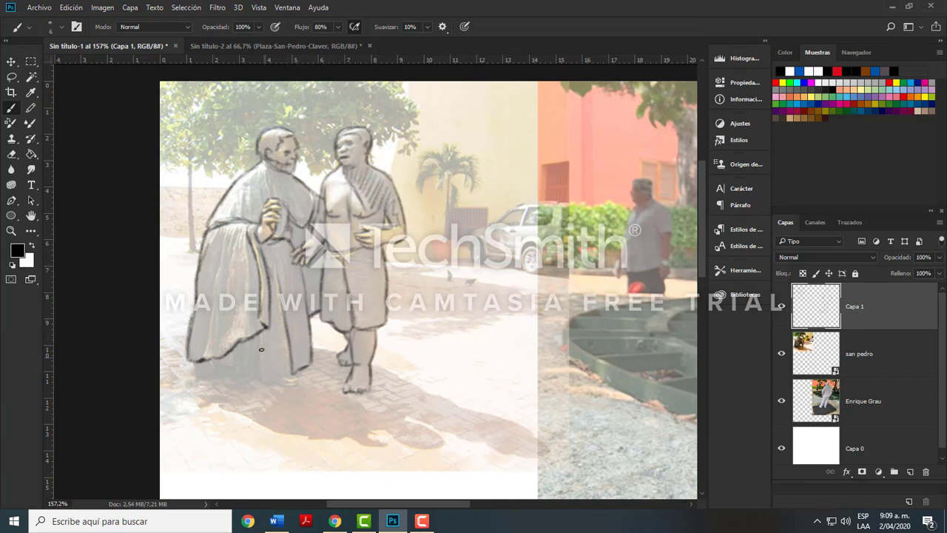
{"action": "mouse_move", "coordinate": [262, 379]}
{"action": "left_mouse_down"}
{"action": "mouse_move", "coordinate": [259, 336]}
{"action": "mouse_move", "coordinate": [289, 383]}
{"action": "mouse_move", "coordinate": [296, 380]}
{"action": "left_mouse_up"}
{"action": "mouse_move", "coordinate": [244, 358]}
{"action": "left_mouse_down"}
{"action": "mouse_move", "coordinate": [214, 362]}
{"action": "mouse_move", "coordinate": [215, 382]}
{"action": "mouse_move", "coordinate": [196, 381]}
{"action": "mouse_move", "coordinate": [236, 376]}
{"action": "left_mouse_up"}
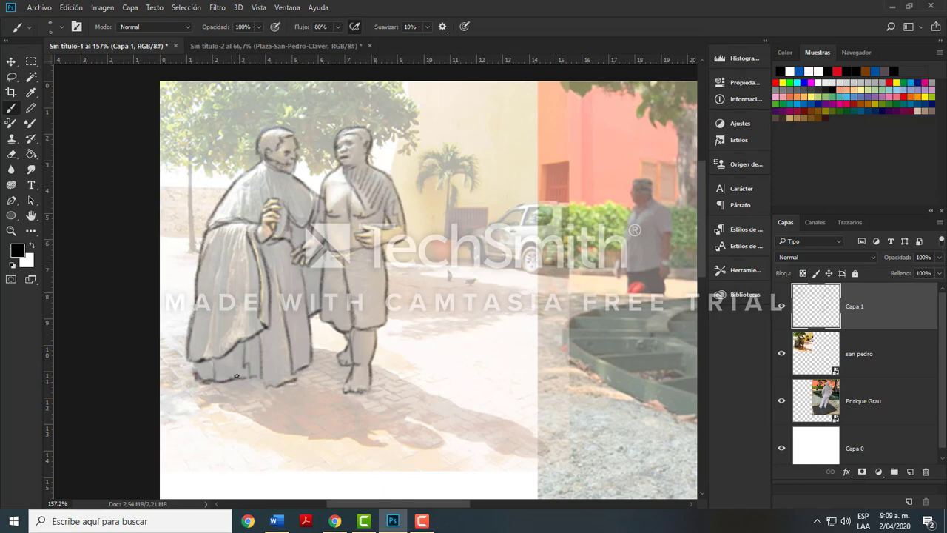
{"action": "scroll", "coordinate": [259, 331], "scroll_direction": "down", "scroll_amount": 2}
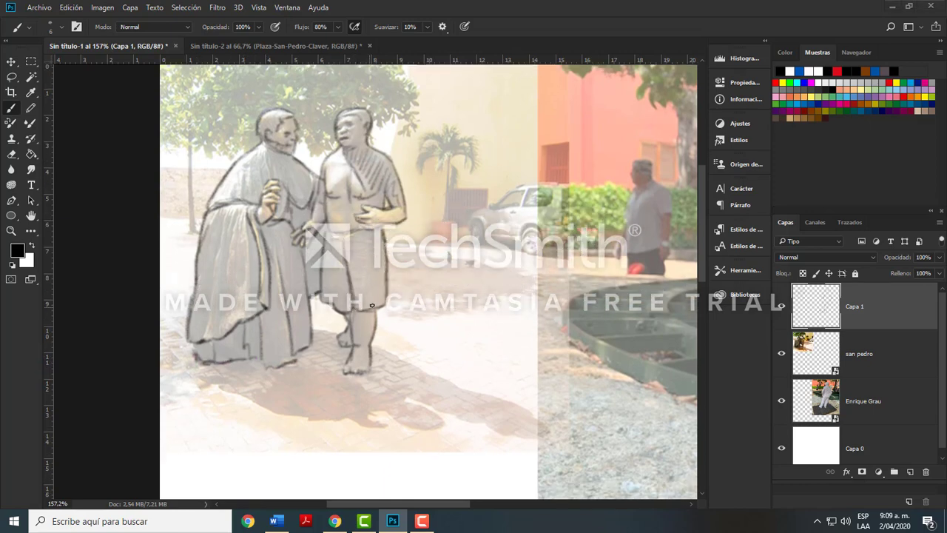
Step: Hide the san pedro and Enrique Grau photo layers to review the line drawing, and show both layers again
{"action": "key", "text": "super"}
{"action": "key", "text": "super"}
{"action": "scroll", "coordinate": [452, 318], "scroll_direction": "down", "scroll_amount": 5}
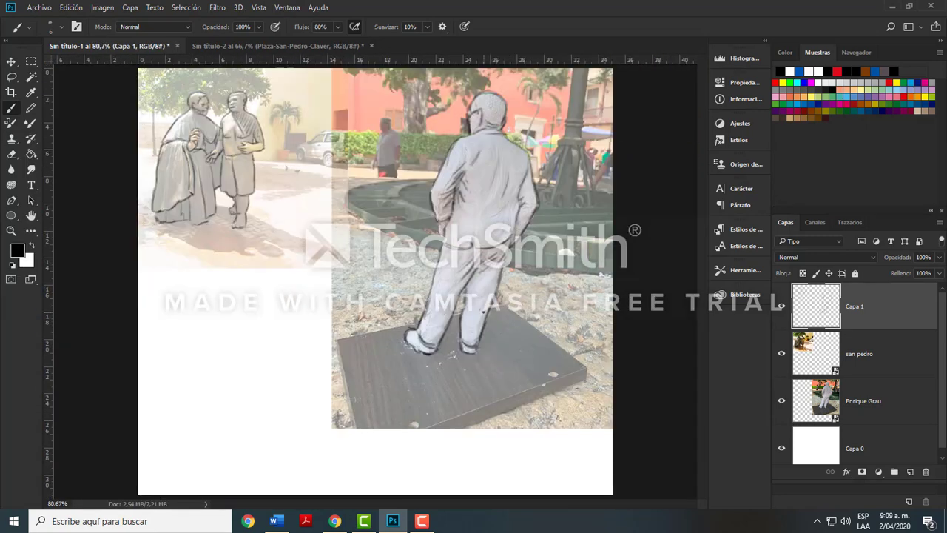
{"action": "left_click", "coordinate": [782, 353]}
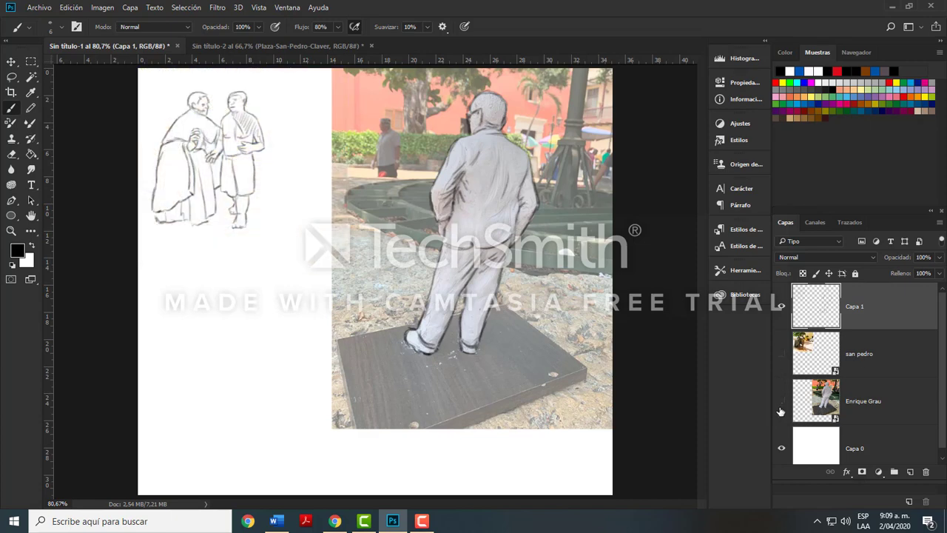
{"action": "left_click", "coordinate": [781, 400]}
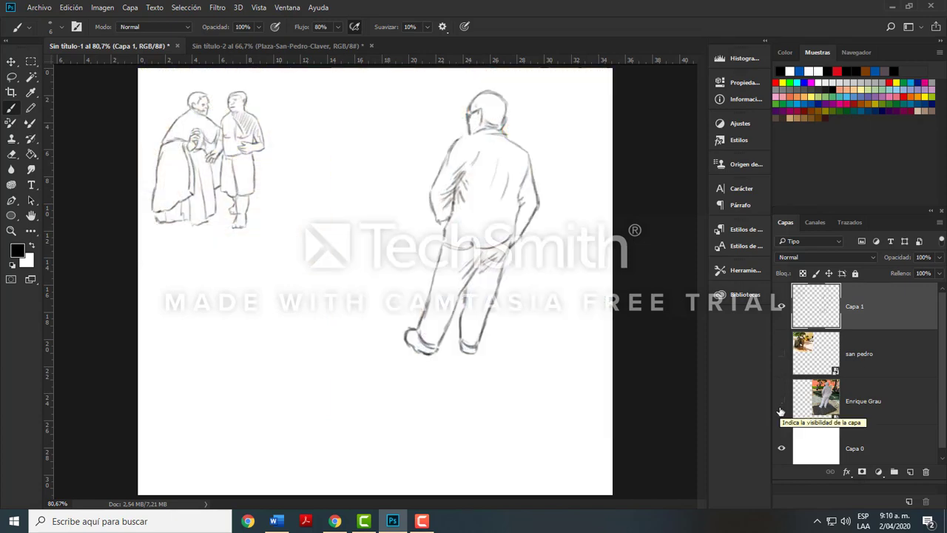
{"action": "left_click", "coordinate": [781, 402]}
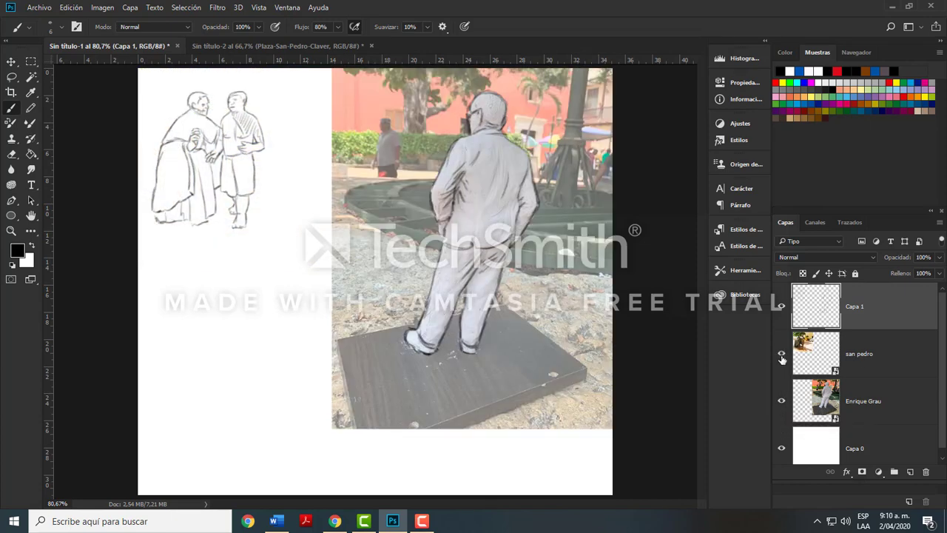
{"action": "left_click", "coordinate": [782, 355]}
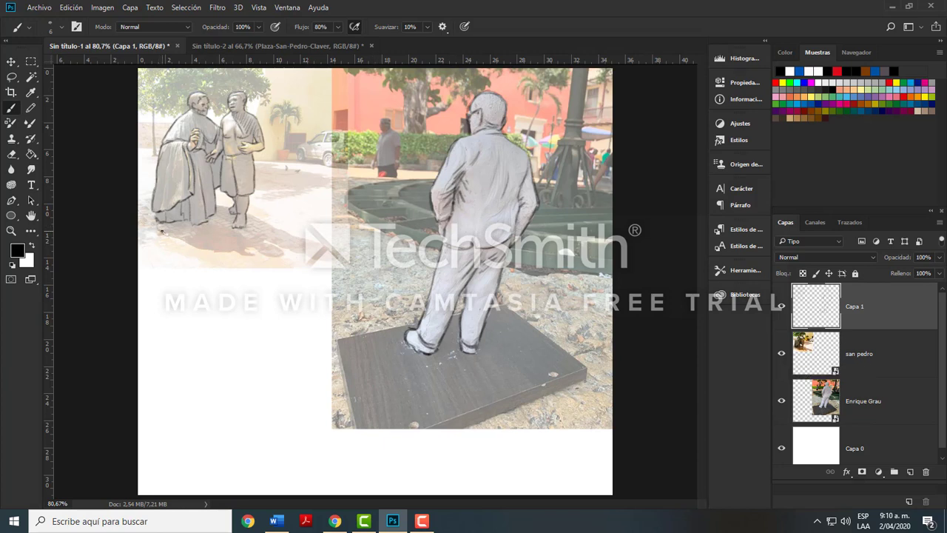
Step: Outline and hatch the ground shadow of the two plaza sculptures and the long diagonal shadow cast from the statuette's feet
{"action": "mouse_move", "coordinate": [161, 231]}
{"action": "left_mouse_down"}
{"action": "mouse_move", "coordinate": [204, 250]}
{"action": "mouse_move", "coordinate": [282, 249]}
{"action": "mouse_move", "coordinate": [330, 262]}
{"action": "mouse_move", "coordinate": [319, 244]}
{"action": "left_mouse_up"}
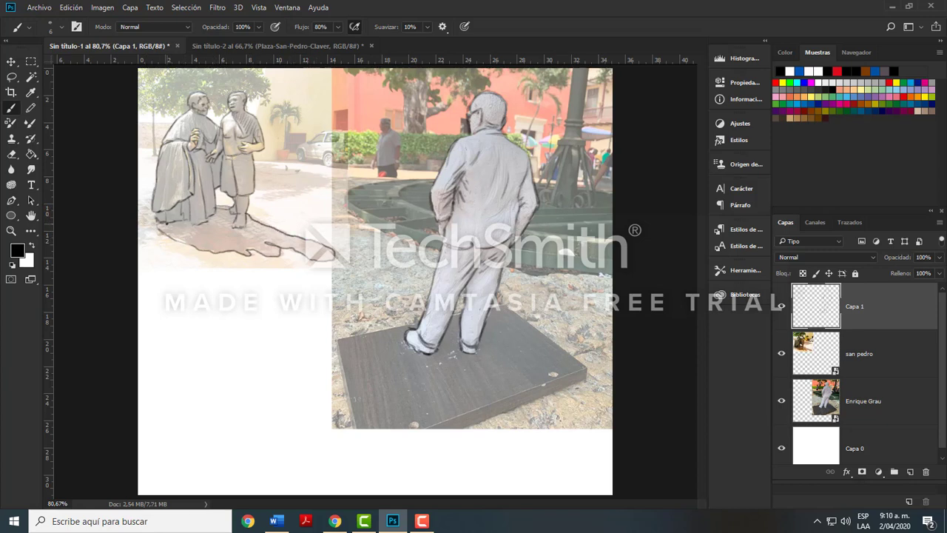
{"action": "mouse_move", "coordinate": [166, 223]}
{"action": "left_mouse_down"}
{"action": "mouse_move", "coordinate": [191, 227]}
{"action": "mouse_move", "coordinate": [180, 245]}
{"action": "mouse_move", "coordinate": [229, 218]}
{"action": "mouse_move", "coordinate": [228, 251]}
{"action": "mouse_move", "coordinate": [251, 224]}
{"action": "mouse_move", "coordinate": [260, 250]}
{"action": "mouse_move", "coordinate": [272, 241]}
{"action": "mouse_move", "coordinate": [278, 254]}
{"action": "mouse_move", "coordinate": [273, 236]}
{"action": "mouse_move", "coordinate": [287, 248]}
{"action": "mouse_move", "coordinate": [298, 238]}
{"action": "mouse_move", "coordinate": [314, 245]}
{"action": "mouse_move", "coordinate": [333, 258]}
{"action": "left_mouse_up"}
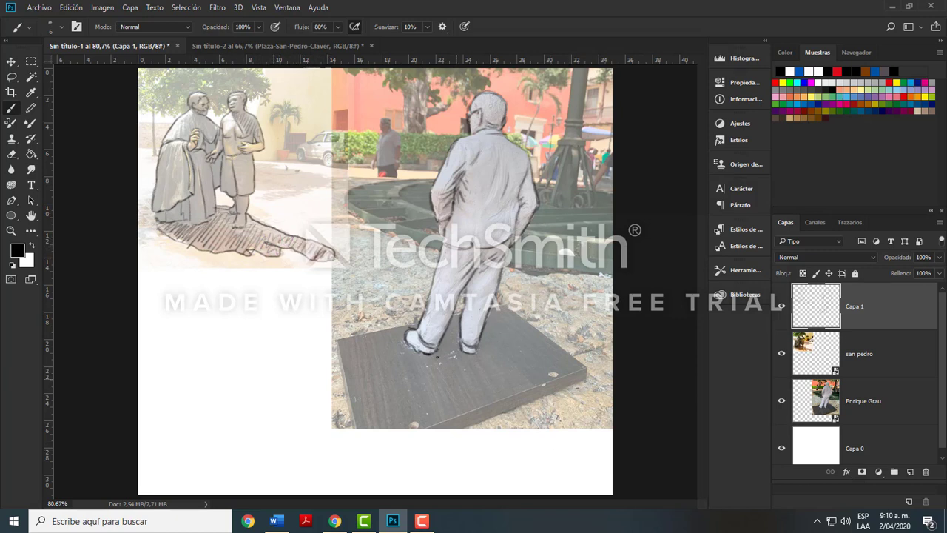
{"action": "mouse_move", "coordinate": [406, 342]}
{"action": "left_mouse_down"}
{"action": "mouse_move", "coordinate": [497, 434]}
{"action": "mouse_move", "coordinate": [588, 490]}
{"action": "left_mouse_up"}
{"action": "mouse_move", "coordinate": [438, 355]}
{"action": "left_mouse_down"}
{"action": "mouse_move", "coordinate": [481, 379]}
{"action": "mouse_move", "coordinate": [470, 358]}
{"action": "mouse_move", "coordinate": [510, 362]}
{"action": "mouse_move", "coordinate": [618, 419]}
{"action": "left_mouse_up"}
{"action": "mouse_move", "coordinate": [408, 348]}
{"action": "left_mouse_down"}
{"action": "mouse_move", "coordinate": [452, 365]}
{"action": "mouse_move", "coordinate": [474, 407]}
{"action": "mouse_move", "coordinate": [479, 393]}
{"action": "mouse_move", "coordinate": [498, 422]}
{"action": "mouse_move", "coordinate": [517, 369]}
{"action": "mouse_move", "coordinate": [527, 372]}
{"action": "mouse_move", "coordinate": [544, 388]}
{"action": "mouse_move", "coordinate": [550, 459]}
{"action": "mouse_move", "coordinate": [561, 455]}
{"action": "mouse_move", "coordinate": [591, 485]}
{"action": "mouse_move", "coordinate": [609, 451]}
{"action": "mouse_move", "coordinate": [614, 474]}
{"action": "left_mouse_up"}
{"action": "mouse_move", "coordinate": [508, 396]}
{"action": "left_mouse_down"}
{"action": "mouse_move", "coordinate": [479, 350]}
{"action": "mouse_move", "coordinate": [530, 372]}
{"action": "left_mouse_up"}
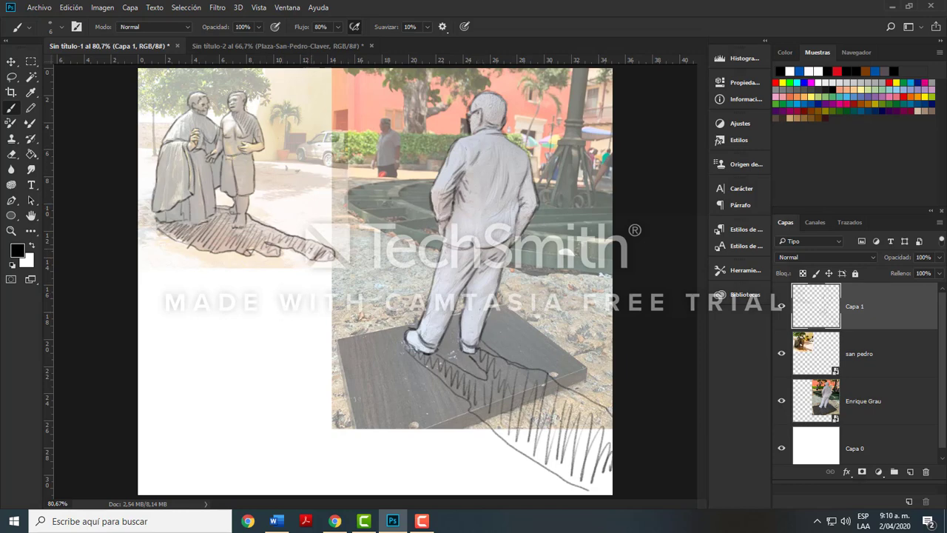
Step: Hide the Enrique Grau layer and trace the building corner, the potted palm and the tree foliage edge in the san pedro photo
{"action": "scroll", "coordinate": [311, 222], "scroll_direction": "up", "scroll_amount": 2}
{"action": "left_click_drag", "start_coordinate": [360, 145], "coordinate": [364, 255]}
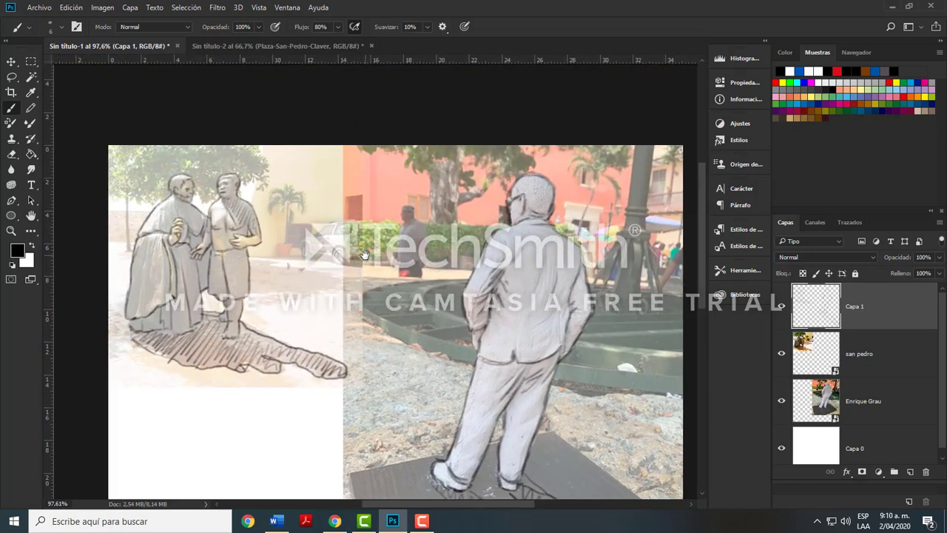
{"action": "left_click", "coordinate": [782, 401]}
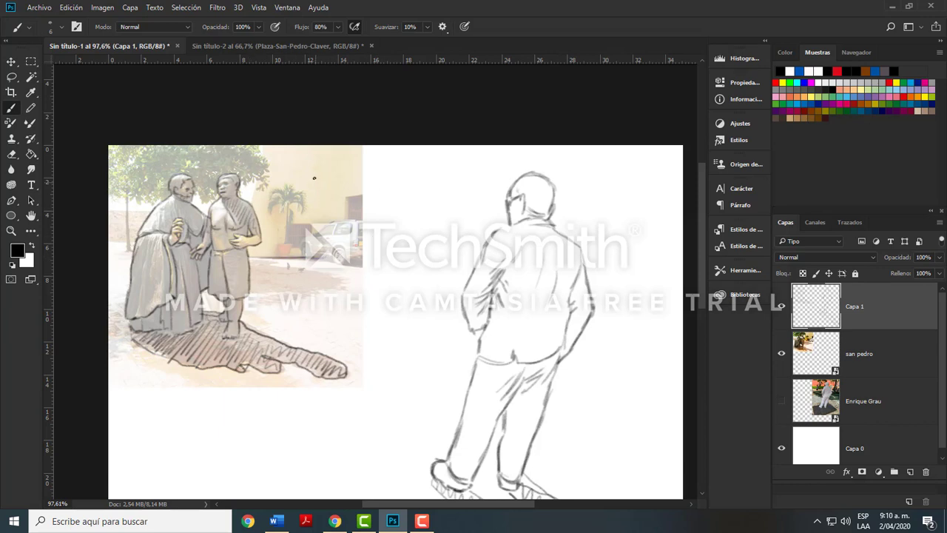
{"action": "mouse_move", "coordinate": [315, 160]}
{"action": "left_mouse_down"}
{"action": "mouse_move", "coordinate": [318, 211]}
{"action": "mouse_move", "coordinate": [316, 145]}
{"action": "mouse_move", "coordinate": [314, 260]}
{"action": "left_mouse_up"}
{"action": "left_click_drag", "start_coordinate": [316, 194], "coordinate": [314, 259]}
{"action": "left_click_drag", "start_coordinate": [315, 151], "coordinate": [315, 188]}
{"action": "mouse_move", "coordinate": [291, 240]}
{"action": "left_mouse_down"}
{"action": "mouse_move", "coordinate": [276, 250]}
{"action": "mouse_move", "coordinate": [287, 256]}
{"action": "mouse_move", "coordinate": [283, 202]}
{"action": "mouse_move", "coordinate": [286, 243]}
{"action": "mouse_move", "coordinate": [281, 203]}
{"action": "mouse_move", "coordinate": [268, 212]}
{"action": "mouse_move", "coordinate": [272, 196]}
{"action": "mouse_move", "coordinate": [290, 191]}
{"action": "mouse_move", "coordinate": [306, 206]}
{"action": "mouse_move", "coordinate": [290, 204]}
{"action": "left_mouse_up"}
{"action": "mouse_move", "coordinate": [248, 182]}
{"action": "left_mouse_down"}
{"action": "mouse_move", "coordinate": [265, 191]}
{"action": "mouse_move", "coordinate": [250, 145]}
{"action": "left_mouse_up"}
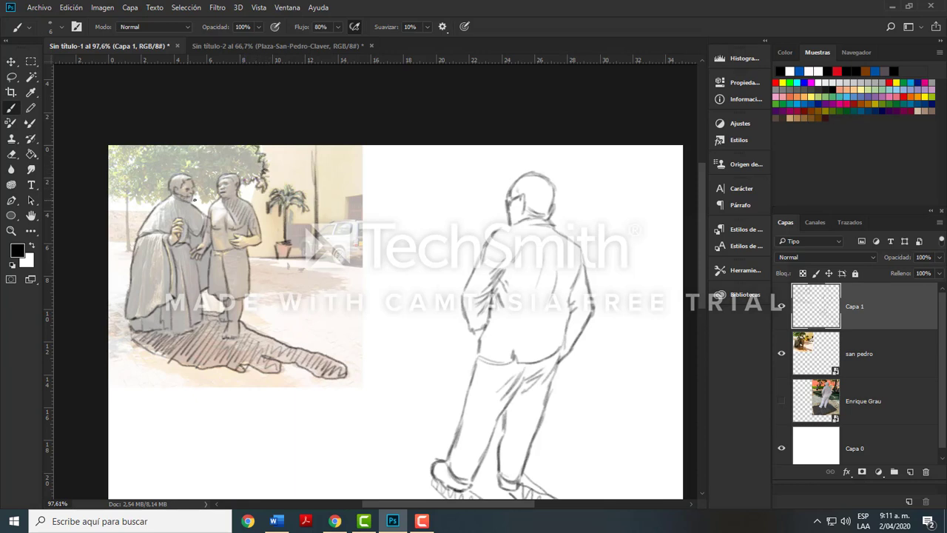
Step: Trace the foliage's lower edge, the tree trunk and the wall behind the sculptures, and the base line of the building
{"action": "mouse_move", "coordinate": [215, 192]}
{"action": "left_mouse_down"}
{"action": "mouse_move", "coordinate": [137, 195]}
{"action": "mouse_move", "coordinate": [154, 204]}
{"action": "mouse_move", "coordinate": [131, 198]}
{"action": "mouse_move", "coordinate": [128, 248]}
{"action": "left_mouse_up"}
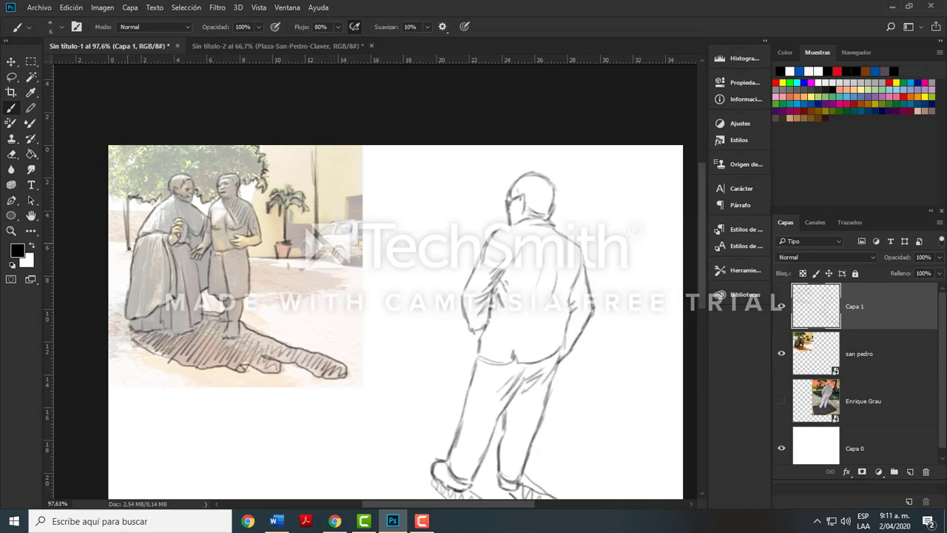
{"action": "mouse_move", "coordinate": [111, 194]}
{"action": "left_mouse_down"}
{"action": "mouse_move", "coordinate": [129, 196]}
{"action": "mouse_move", "coordinate": [127, 250]}
{"action": "left_mouse_up"}
{"action": "left_click_drag", "start_coordinate": [111, 211], "coordinate": [154, 211]}
{"action": "left_click_drag", "start_coordinate": [111, 244], "coordinate": [143, 241]}
{"action": "left_click_drag", "start_coordinate": [319, 254], "coordinate": [367, 267]}
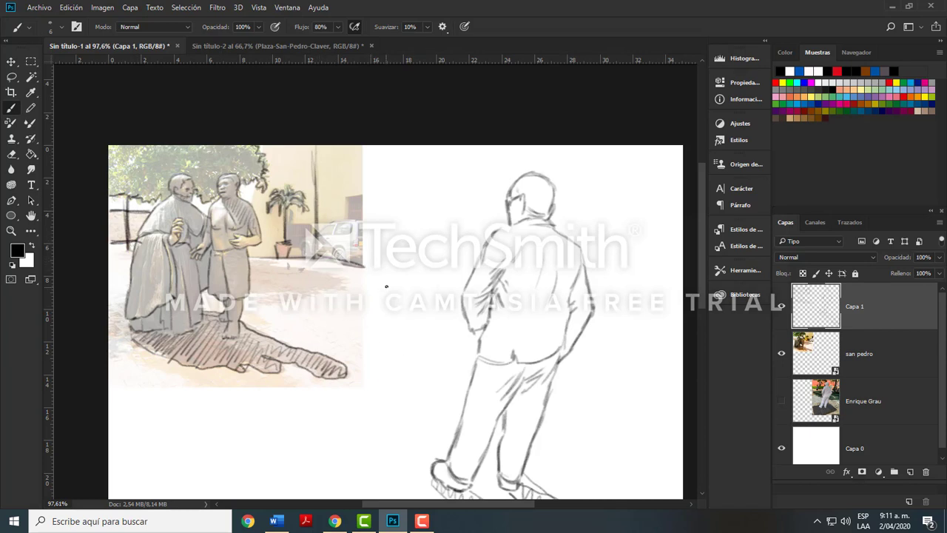
Step: Extend the building's base line behind the statuette to the canvas's right edge and start a vertical column edge beside the head
{"action": "scroll", "coordinate": [397, 280], "scroll_direction": "down", "scroll_amount": 2}
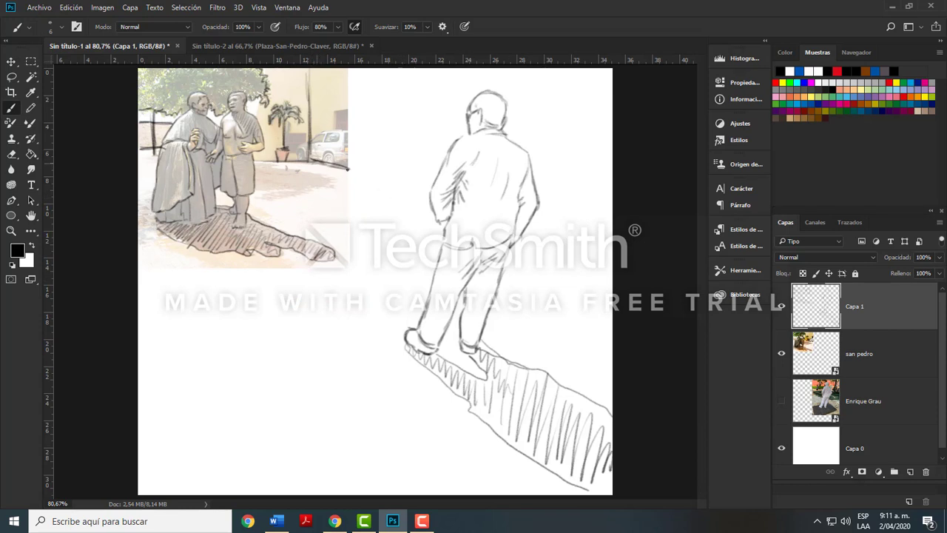
{"action": "mouse_move", "coordinate": [348, 168]}
{"action": "left_mouse_down"}
{"action": "mouse_move", "coordinate": [390, 174]}
{"action": "mouse_move", "coordinate": [338, 168]}
{"action": "mouse_move", "coordinate": [432, 181]}
{"action": "left_mouse_up"}
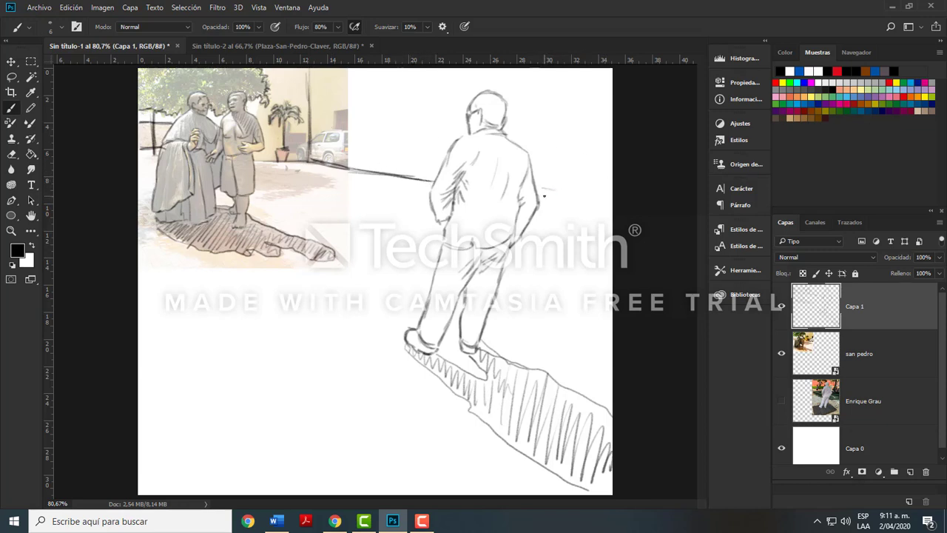
{"action": "left_click_drag", "start_coordinate": [554, 198], "coordinate": [611, 211]}
{"action": "left_click_drag", "start_coordinate": [536, 72], "coordinate": [535, 139]}
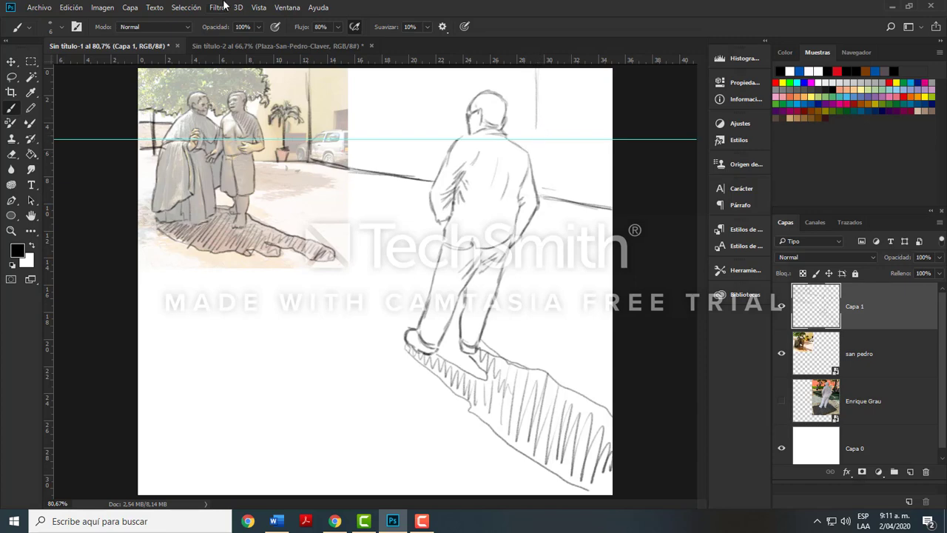
Step: Toggle the display of extras until the horizontal guide and the grid are hidden
{"action": "left_click", "coordinate": [279, 8]}
{"action": "mouse_move", "coordinate": [258, 7]}
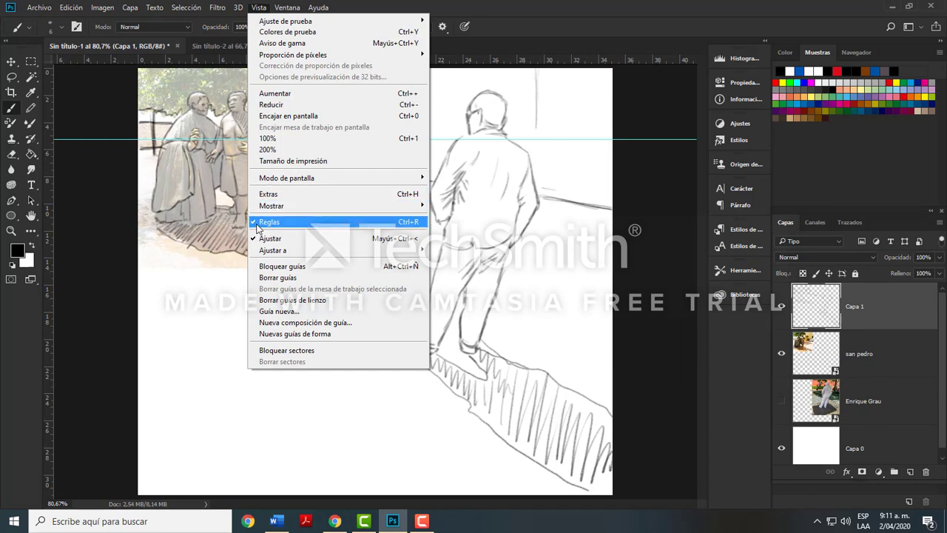
{"action": "left_click", "coordinate": [268, 194]}
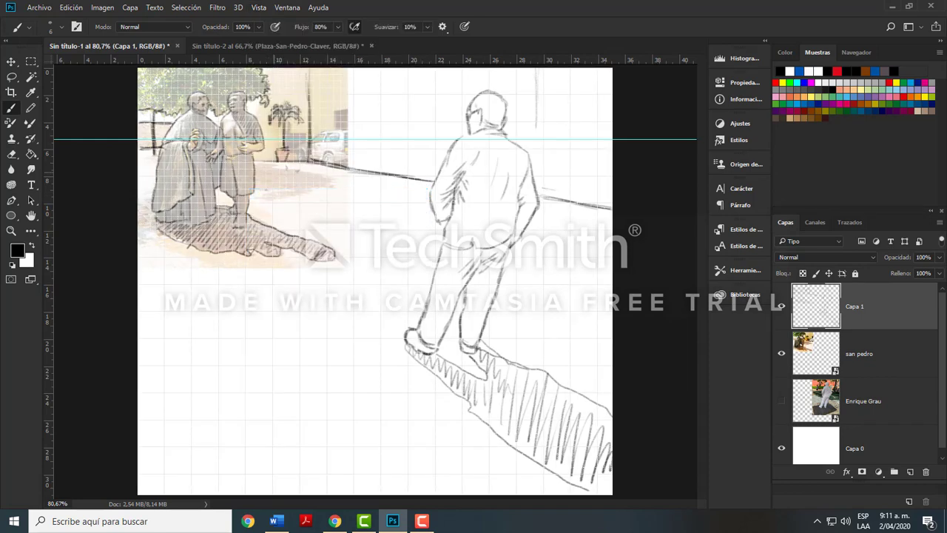
{"action": "left_click", "coordinate": [261, 8]}
{"action": "left_click", "coordinate": [269, 194]}
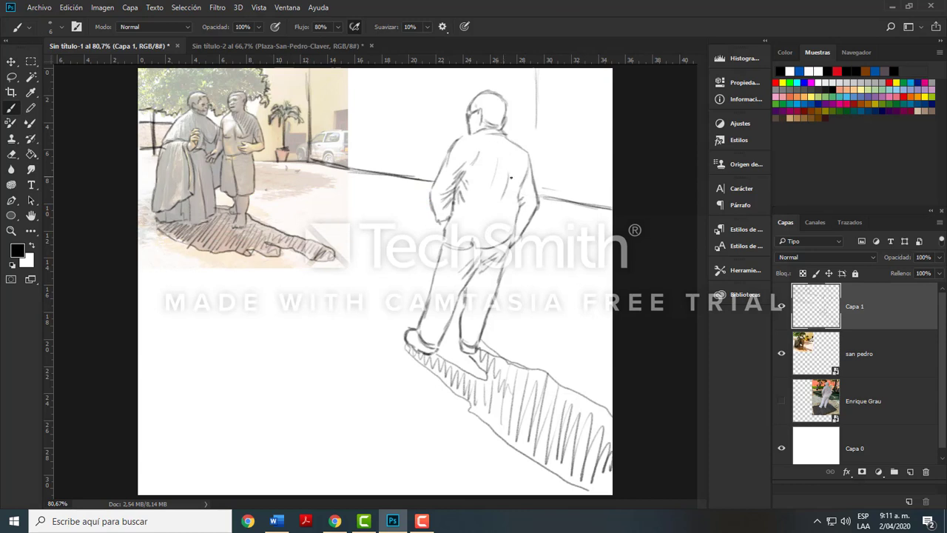
Step: Draw the column's inner edge from the canvas top to the ground line, undoing the stray strokes near its base
{"action": "left_click_drag", "start_coordinate": [537, 88], "coordinate": [540, 191]}
{"action": "left_click_drag", "start_coordinate": [535, 136], "coordinate": [535, 70]}
{"action": "left_click_drag", "start_coordinate": [538, 115], "coordinate": [540, 189]}
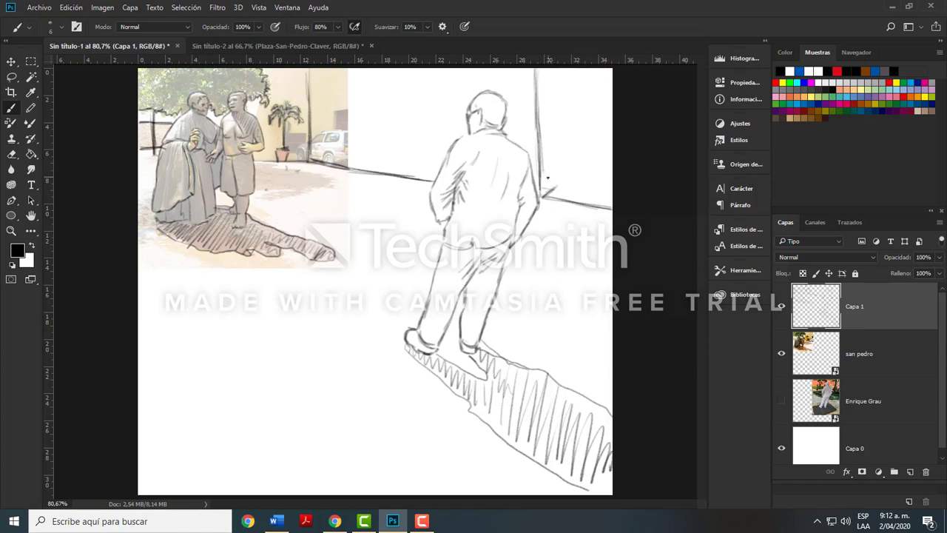
{"action": "key", "text": "ctrl+z"}
{"action": "left_click_drag", "start_coordinate": [546, 194], "coordinate": [590, 199]}
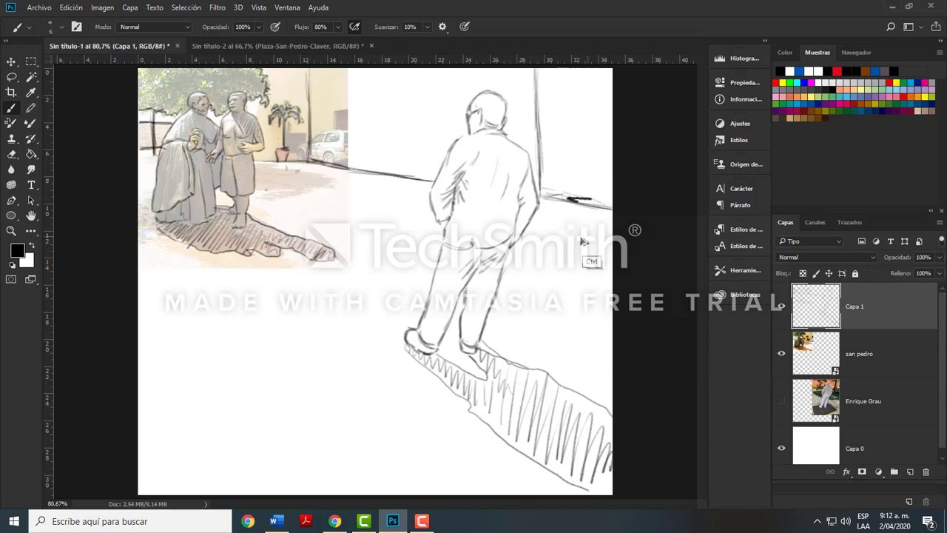
{"action": "key", "text": "ctrl+z"}
Step: Draw a second line along the ground line, add the column's outer edge and hatch the column's upper part
{"action": "left_click_drag", "start_coordinate": [564, 195], "coordinate": [618, 205]}
{"action": "left_click_drag", "start_coordinate": [561, 192], "coordinate": [559, 96]}
{"action": "left_click_drag", "start_coordinate": [559, 133], "coordinate": [557, 74]}
{"action": "mouse_move", "coordinate": [559, 117]}
{"action": "left_mouse_down"}
{"action": "mouse_move", "coordinate": [551, 79]}
{"action": "mouse_move", "coordinate": [553, 144]}
{"action": "left_mouse_up"}
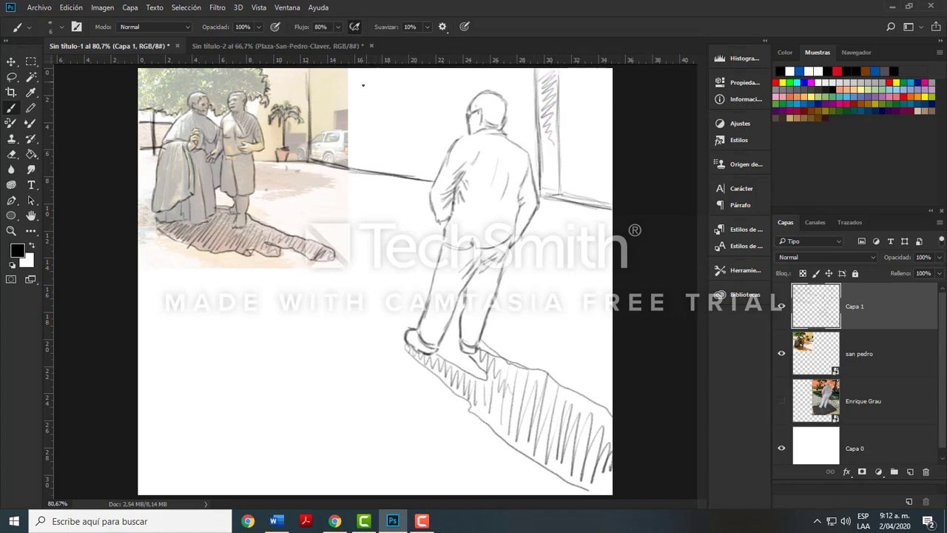
Step: Sketch two converging horizontal lines across the building facade and a row of three windows between them
{"action": "mouse_move", "coordinate": [335, 115]}
{"action": "left_mouse_down"}
{"action": "mouse_move", "coordinate": [333, 137]}
{"action": "mouse_move", "coordinate": [376, 103]}
{"action": "mouse_move", "coordinate": [427, 98]}
{"action": "left_mouse_up"}
{"action": "left_click_drag", "start_coordinate": [374, 107], "coordinate": [485, 97]}
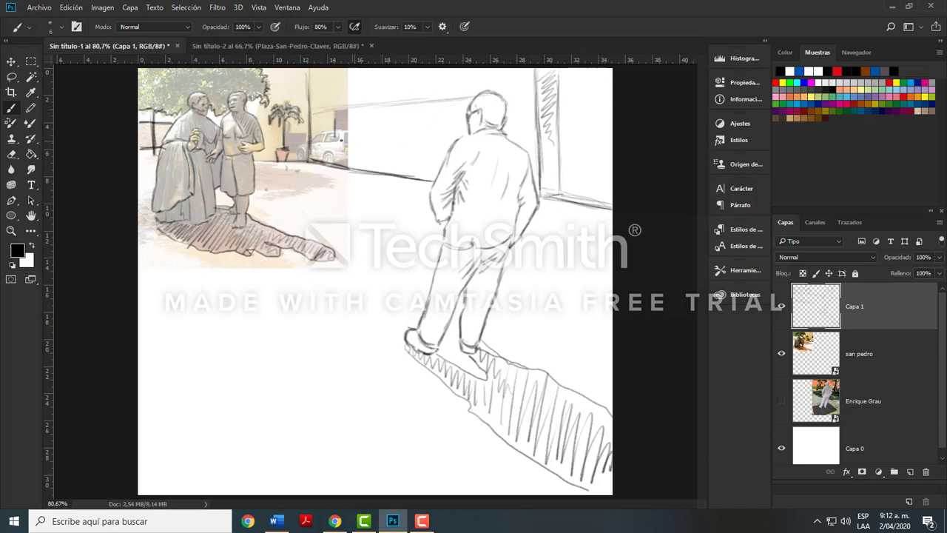
{"action": "left_click_drag", "start_coordinate": [323, 132], "coordinate": [453, 141]}
{"action": "mouse_move", "coordinate": [347, 107]}
{"action": "left_mouse_down"}
{"action": "mouse_move", "coordinate": [377, 115]}
{"action": "mouse_move", "coordinate": [400, 99]}
{"action": "mouse_move", "coordinate": [376, 107]}
{"action": "mouse_move", "coordinate": [388, 105]}
{"action": "mouse_move", "coordinate": [397, 129]}
{"action": "mouse_move", "coordinate": [398, 108]}
{"action": "mouse_move", "coordinate": [397, 139]}
{"action": "mouse_move", "coordinate": [381, 137]}
{"action": "mouse_move", "coordinate": [394, 135]}
{"action": "mouse_move", "coordinate": [397, 109]}
{"action": "mouse_move", "coordinate": [399, 139]}
{"action": "left_mouse_up"}
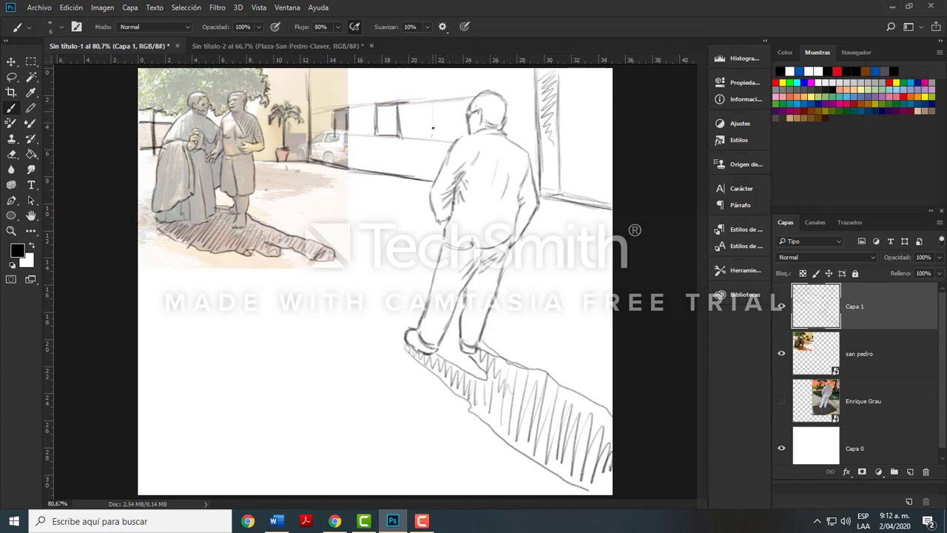
{"action": "left_click_drag", "start_coordinate": [434, 105], "coordinate": [434, 133]}
{"action": "mouse_move", "coordinate": [462, 100]}
{"action": "left_mouse_down"}
{"action": "mouse_move", "coordinate": [461, 130]}
{"action": "mouse_move", "coordinate": [460, 100]}
{"action": "left_mouse_up"}
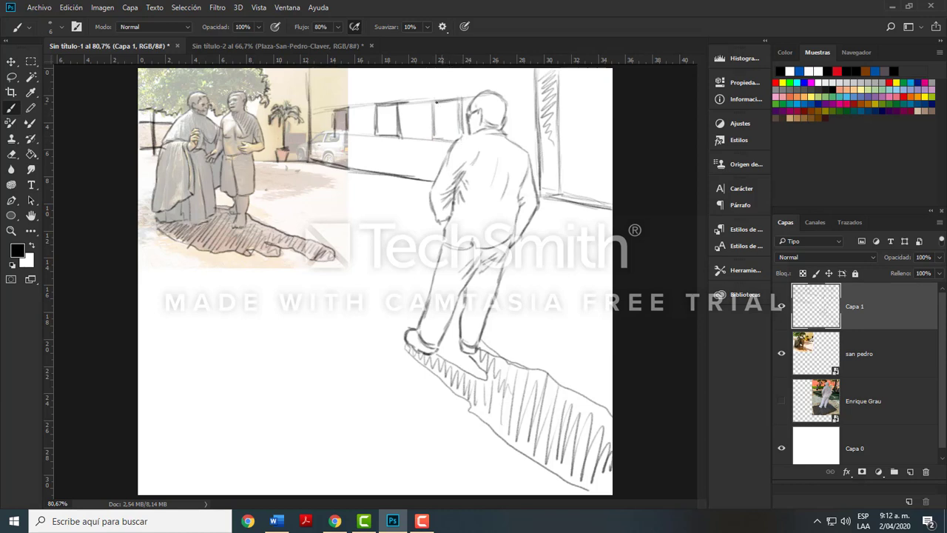
{"action": "left_click_drag", "start_coordinate": [470, 100], "coordinate": [432, 102]}
Step: Hide the san pedro photo layer and draw a slightly lower ground line from the column base to the canvas's right edge
{"action": "left_click", "coordinate": [782, 355]}
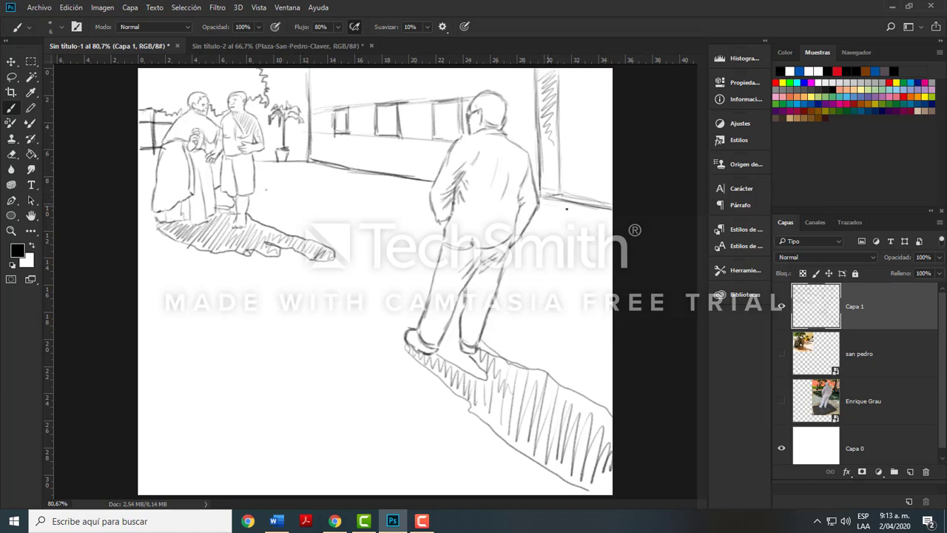
{"action": "left_click_drag", "start_coordinate": [538, 199], "coordinate": [580, 208]}
{"action": "left_click_drag", "start_coordinate": [606, 215], "coordinate": [612, 218]}
{"action": "left_click_drag", "start_coordinate": [555, 203], "coordinate": [612, 216]}
Step: Erase the column's outer edge and the ground lines beside it, and redraw the column's base, outer edge and a single ground line
{"action": "key", "text": "e"}
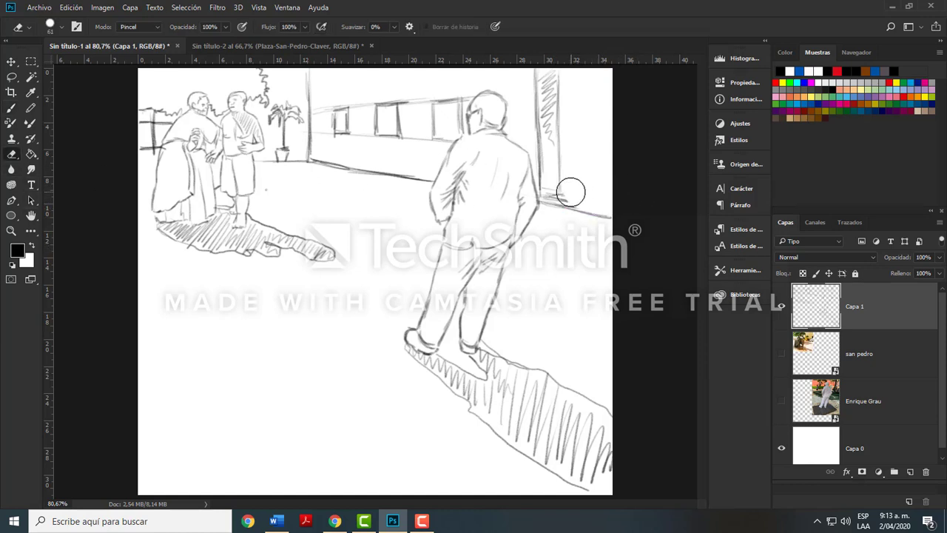
{"action": "mouse_move", "coordinate": [571, 192]}
{"action": "left_mouse_down"}
{"action": "mouse_move", "coordinate": [564, 108]}
{"action": "mouse_move", "coordinate": [578, 205]}
{"action": "mouse_move", "coordinate": [568, 218]}
{"action": "mouse_move", "coordinate": [587, 201]}
{"action": "left_mouse_up"}
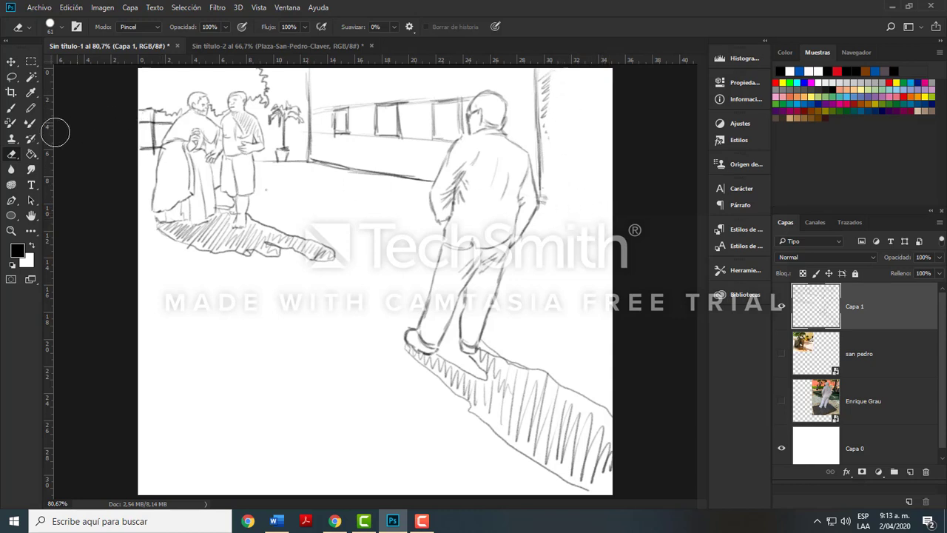
{"action": "key", "text": "b"}
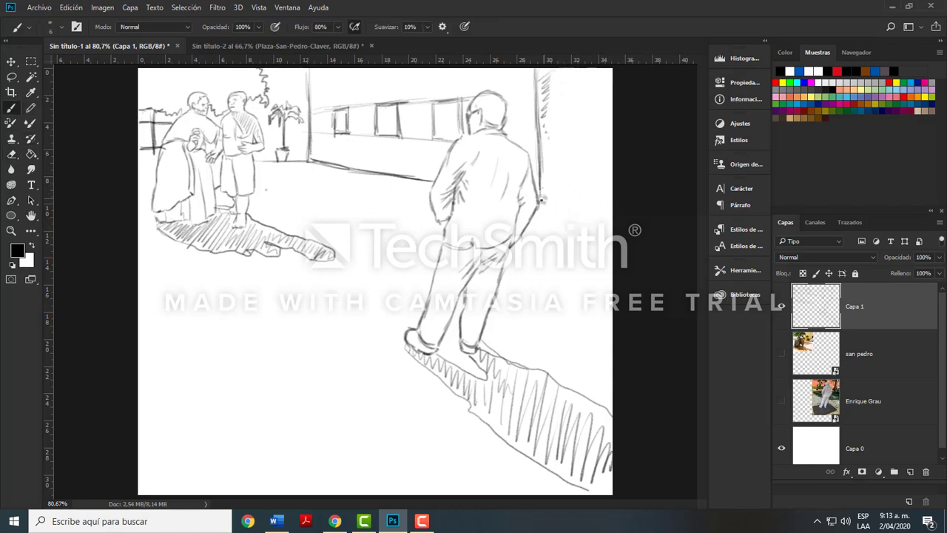
{"action": "left_click_drag", "start_coordinate": [541, 199], "coordinate": [555, 199]}
{"action": "left_click_drag", "start_coordinate": [550, 92], "coordinate": [556, 180]}
{"action": "left_click_drag", "start_coordinate": [552, 108], "coordinate": [556, 190]}
{"action": "left_click_drag", "start_coordinate": [555, 145], "coordinate": [557, 201]}
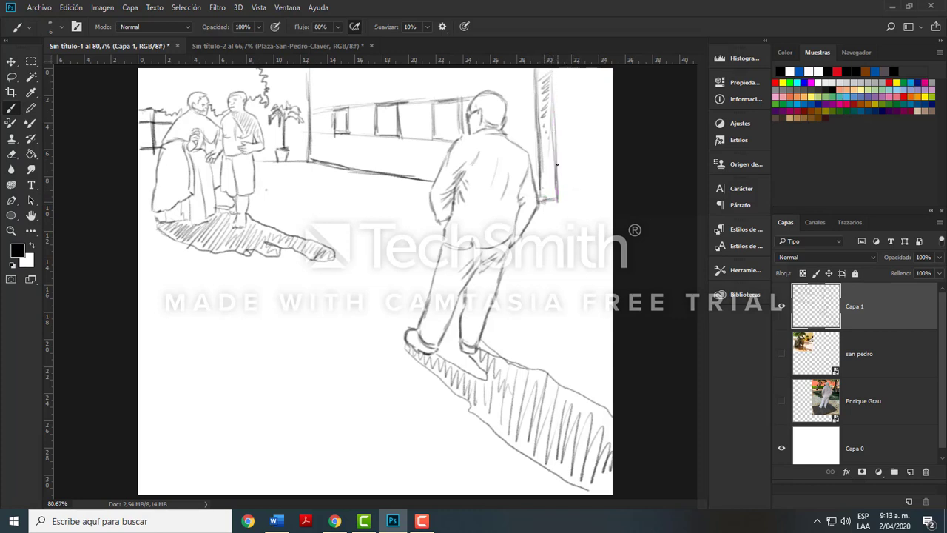
{"action": "left_click_drag", "start_coordinate": [554, 56], "coordinate": [555, 103]}
{"action": "left_click_drag", "start_coordinate": [560, 199], "coordinate": [612, 208]}
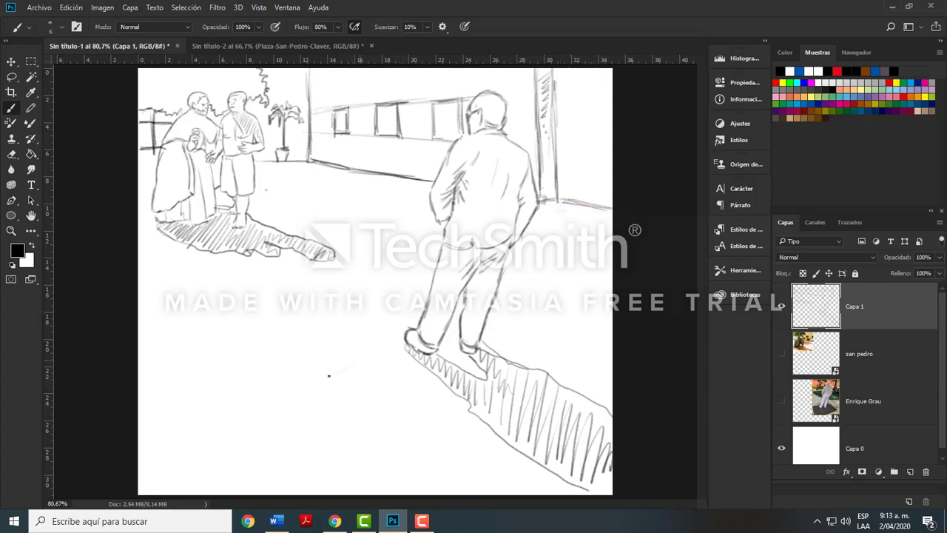
Step: Sketch trial plaque edges in front of the statuette, remove them and draw one slanting back edge running down from its shoe
{"action": "left_click_drag", "start_coordinate": [330, 374], "coordinate": [367, 359]}
{"action": "left_click_drag", "start_coordinate": [372, 361], "coordinate": [410, 386]}
{"action": "left_click_drag", "start_coordinate": [336, 353], "coordinate": [312, 365]}
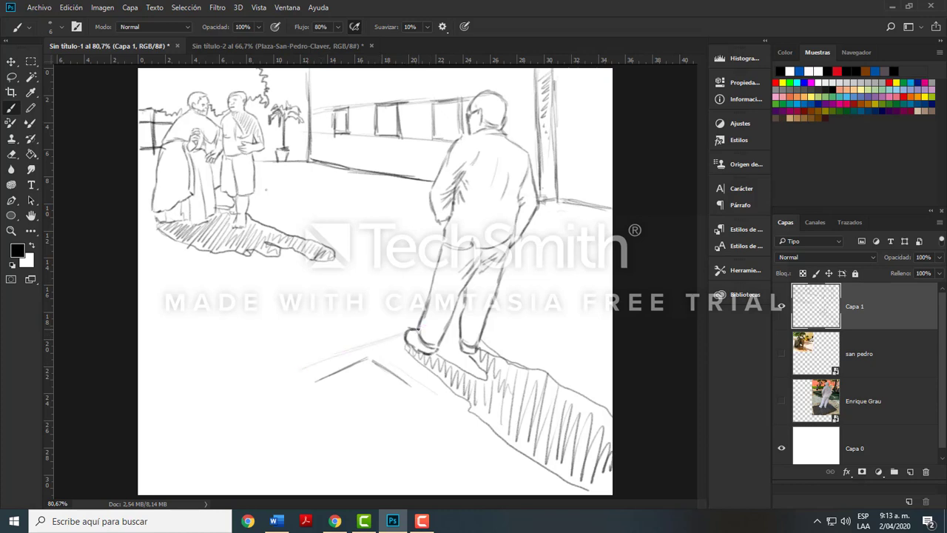
{"action": "mouse_move", "coordinate": [404, 333]}
{"action": "left_mouse_down"}
{"action": "mouse_move", "coordinate": [293, 371]}
{"action": "mouse_move", "coordinate": [314, 390]}
{"action": "mouse_move", "coordinate": [378, 372]}
{"action": "mouse_move", "coordinate": [404, 390]}
{"action": "left_mouse_up"}
{"action": "left_click", "coordinate": [11, 154]}
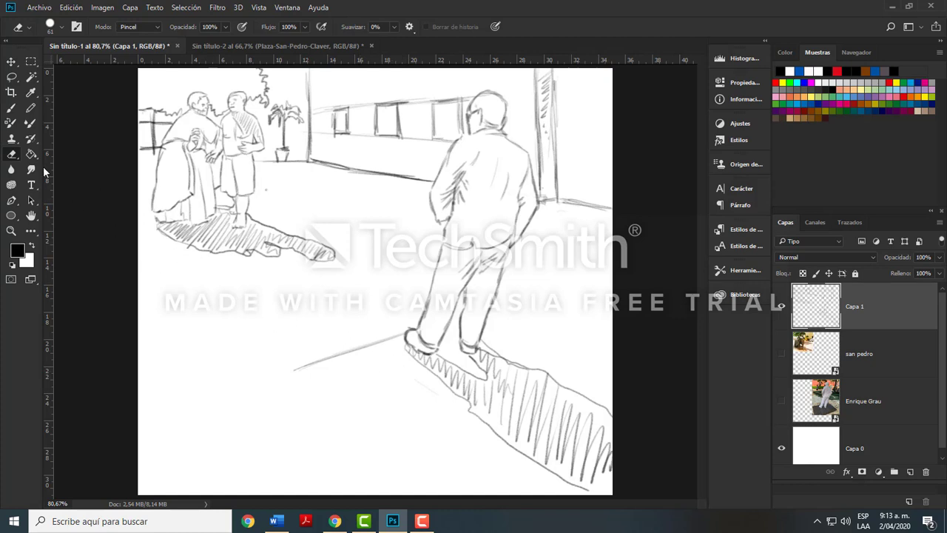
{"action": "key", "text": "b"}
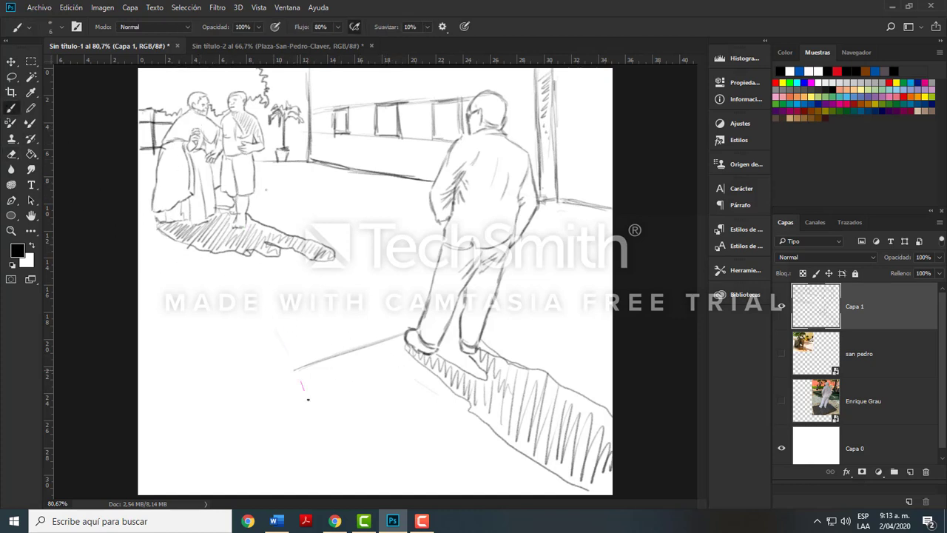
Step: Draw the plaque's remaining sides to close a tilted rectangle in front of the statuette, and darken its edges
{"action": "left_click_drag", "start_coordinate": [296, 372], "coordinate": [320, 424]}
{"action": "mouse_move", "coordinate": [434, 392]}
{"action": "left_mouse_down"}
{"action": "mouse_move", "coordinate": [385, 345]}
{"action": "mouse_move", "coordinate": [423, 383]}
{"action": "mouse_move", "coordinate": [345, 424]}
{"action": "mouse_move", "coordinate": [429, 392]}
{"action": "mouse_move", "coordinate": [333, 428]}
{"action": "left_mouse_up"}
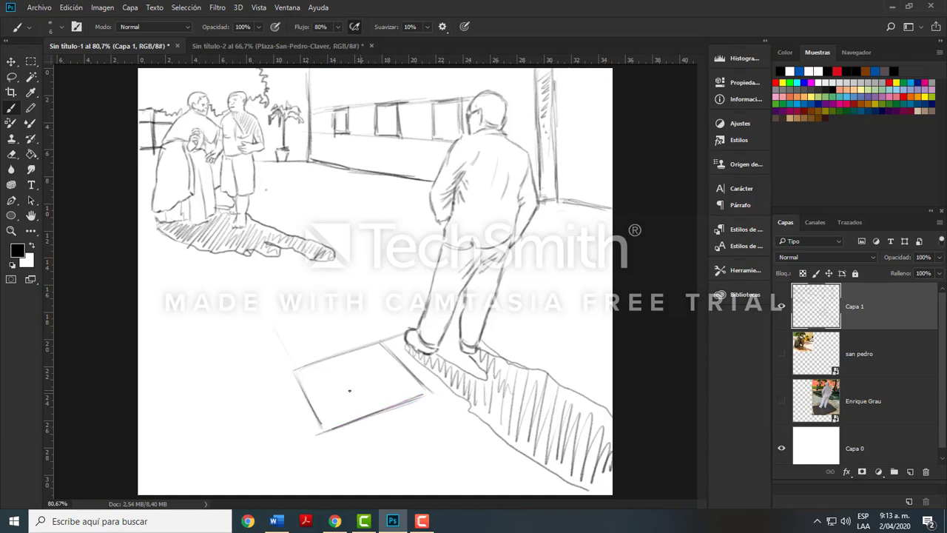
{"action": "left_click_drag", "start_coordinate": [292, 368], "coordinate": [321, 429]}
{"action": "left_click_drag", "start_coordinate": [292, 368], "coordinate": [380, 342]}
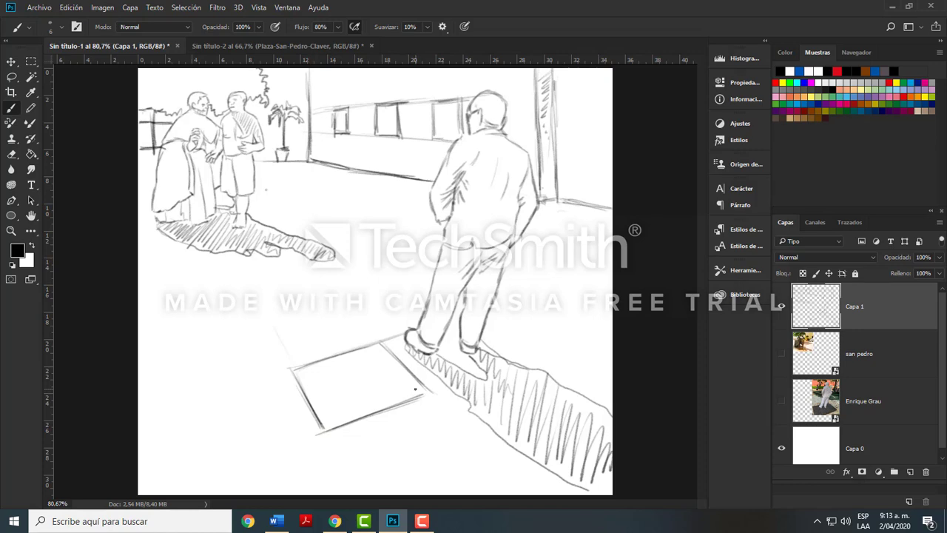
Step: Flip the Capa 1 sketch layer vertically and apply the transformation
{"action": "left_click", "coordinate": [105, 7]}
{"action": "left_click", "coordinate": [71, 7]}
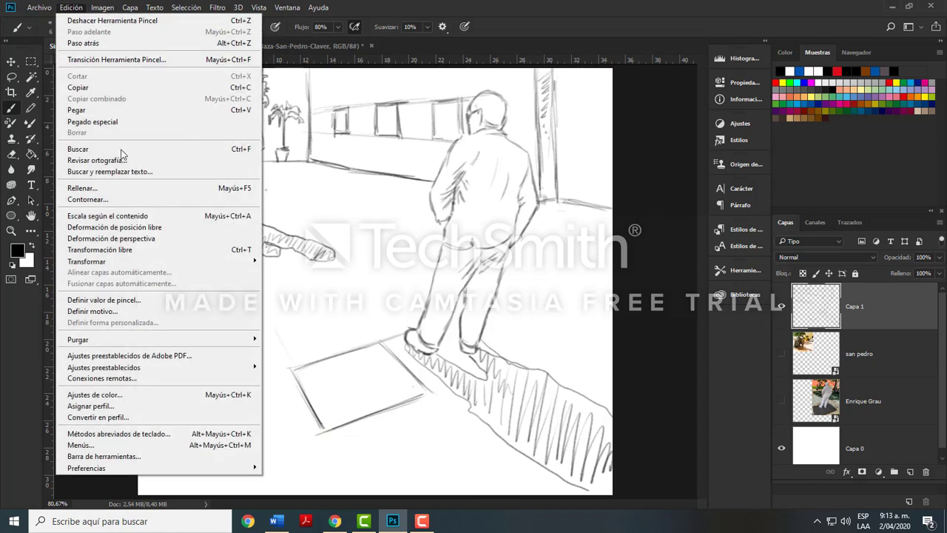
{"action": "mouse_move", "coordinate": [178, 261]}
{"action": "left_click", "coordinate": [277, 263]}
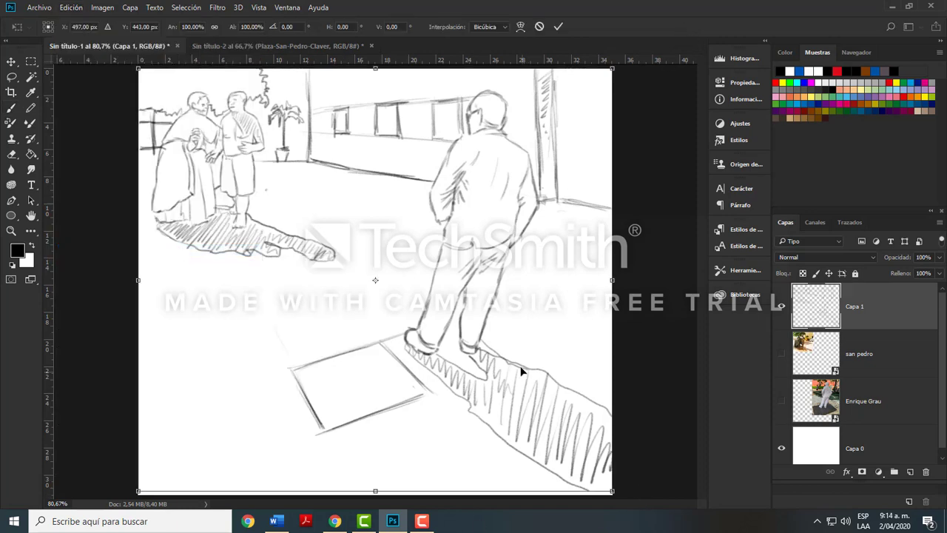
{"action": "left_click", "coordinate": [71, 8]}
{"action": "mouse_move", "coordinate": [135, 265]}
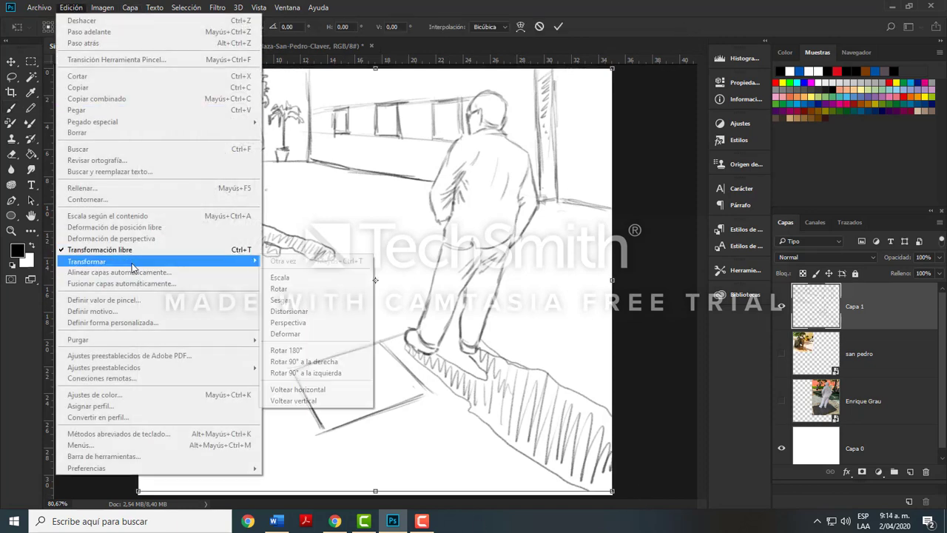
{"action": "left_click", "coordinate": [326, 403]}
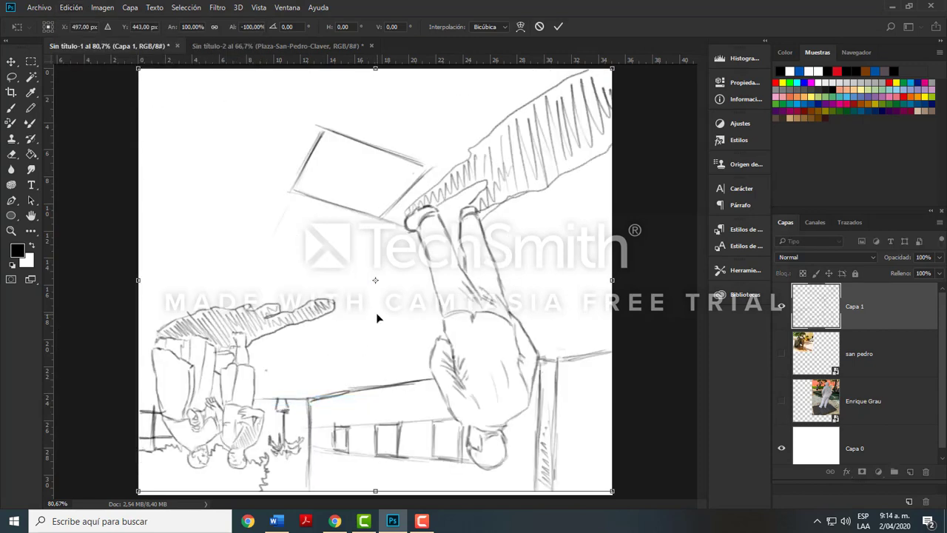
{"action": "left_click", "coordinate": [34, 110]}
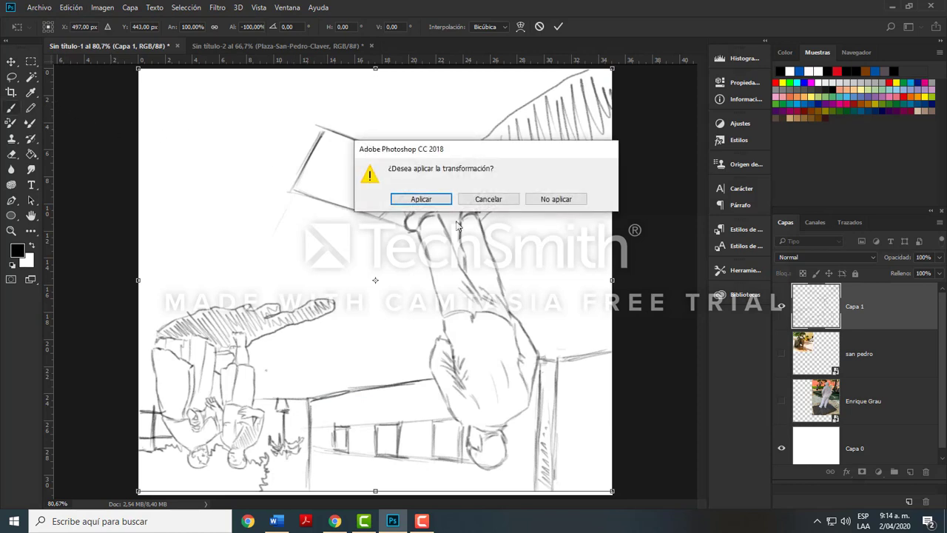
{"action": "left_click", "coordinate": [421, 199]}
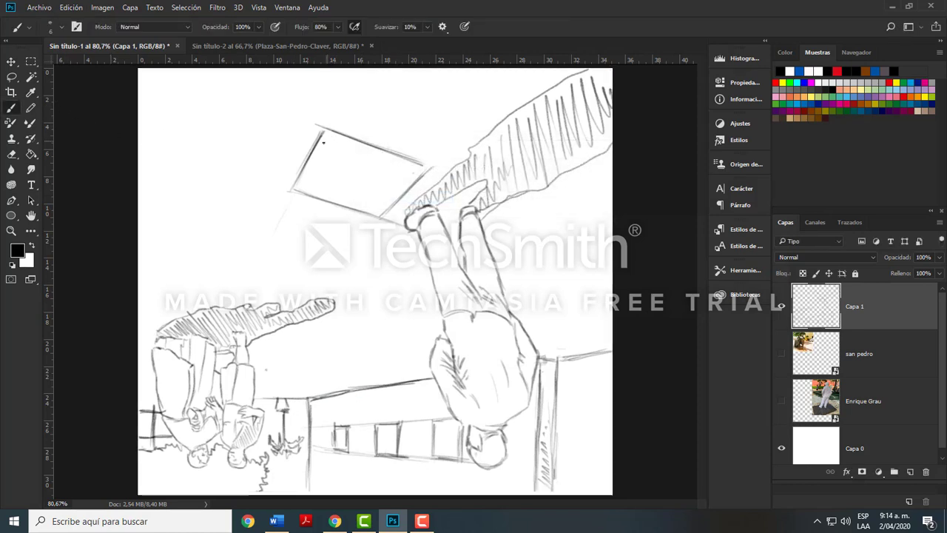
Step: Handwrite a homage to Enrique Grau inside the plaque, with rows of wavy scribble lines beneath as small text
{"action": "mouse_move", "coordinate": [324, 141]}
{"action": "left_mouse_down"}
{"action": "mouse_move", "coordinate": [369, 150]}
{"action": "mouse_move", "coordinate": [360, 164]}
{"action": "mouse_move", "coordinate": [410, 171]}
{"action": "left_mouse_up"}
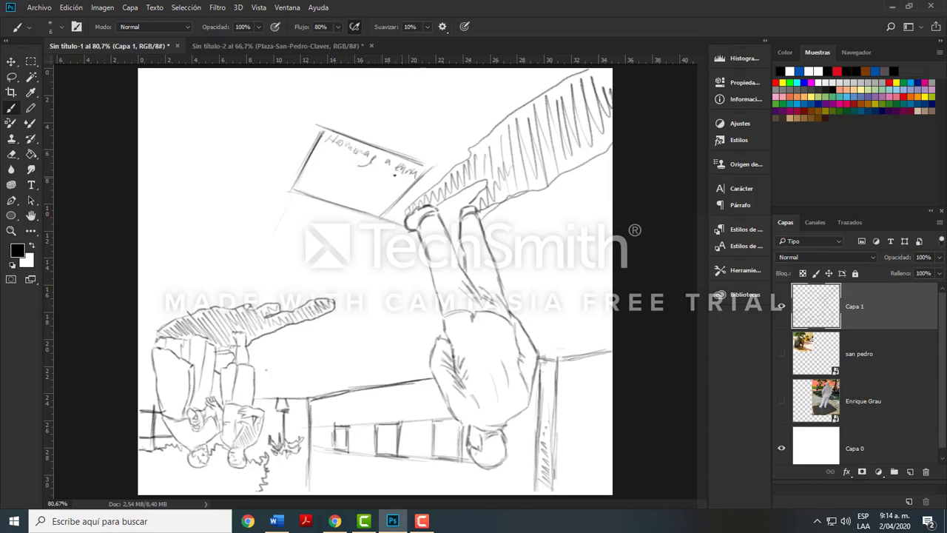
{"action": "left_click_drag", "start_coordinate": [338, 151], "coordinate": [355, 169]}
{"action": "mouse_move", "coordinate": [338, 173]}
{"action": "left_mouse_down"}
{"action": "mouse_move", "coordinate": [346, 196]}
{"action": "mouse_move", "coordinate": [386, 195]}
{"action": "mouse_move", "coordinate": [376, 203]}
{"action": "mouse_move", "coordinate": [392, 187]}
{"action": "left_mouse_up"}
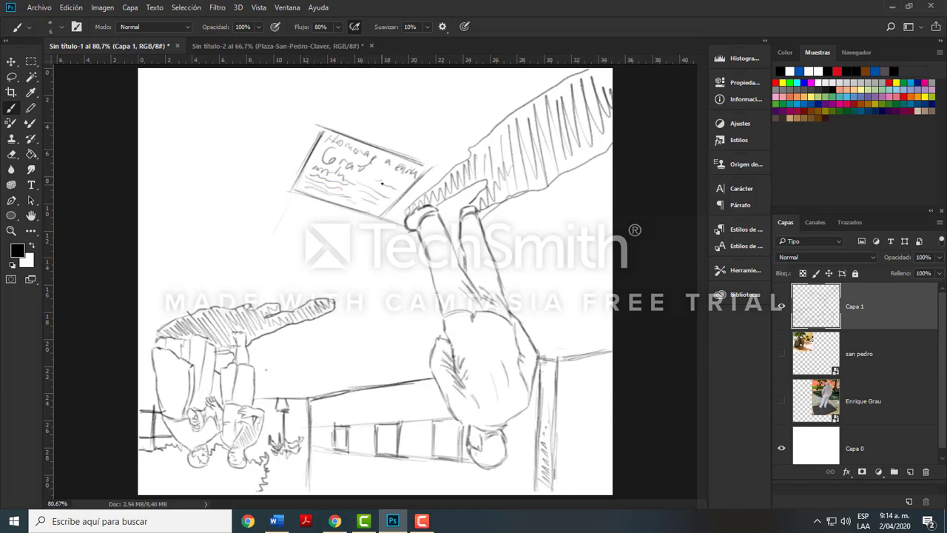
Step: Flip the sketch layer vertically back to its upright orientation
{"action": "left_click", "coordinate": [80, 8]}
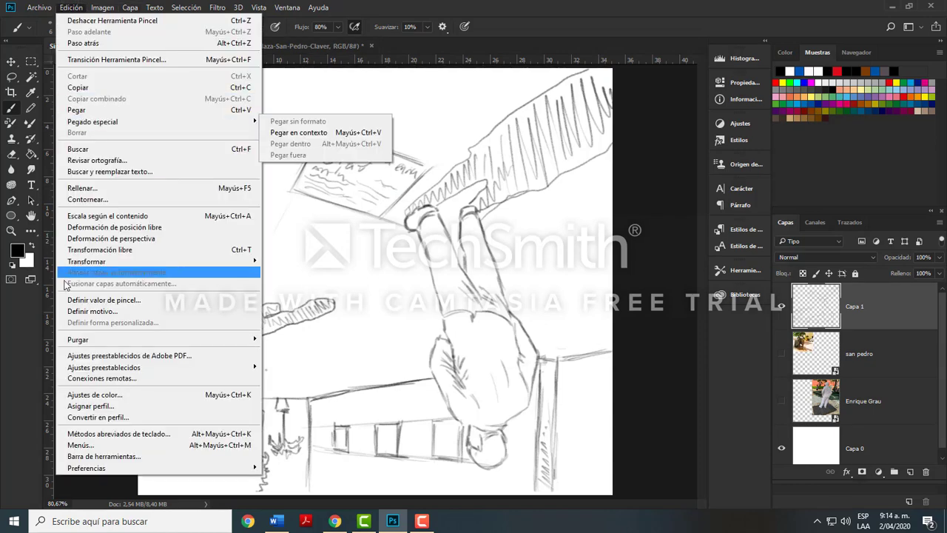
{"action": "mouse_move", "coordinate": [177, 263]}
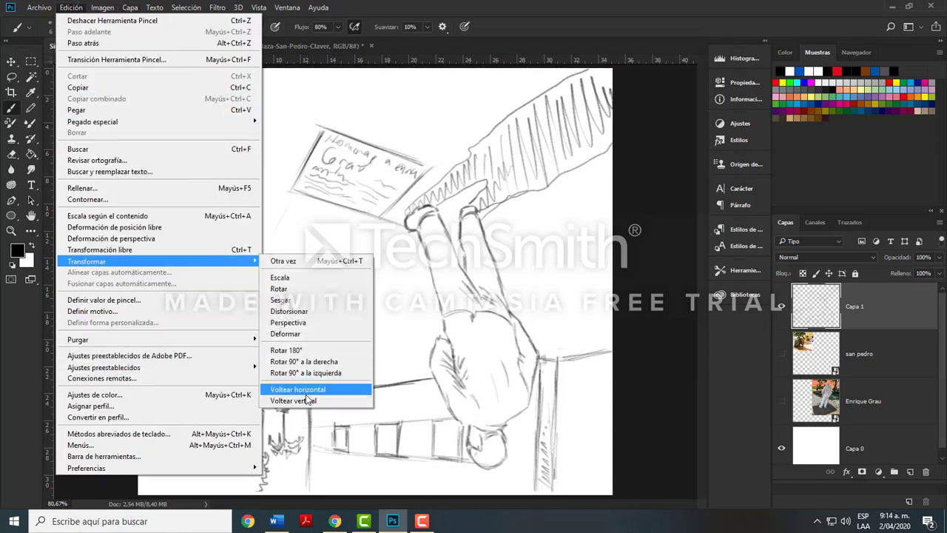
{"action": "left_click", "coordinate": [314, 400]}
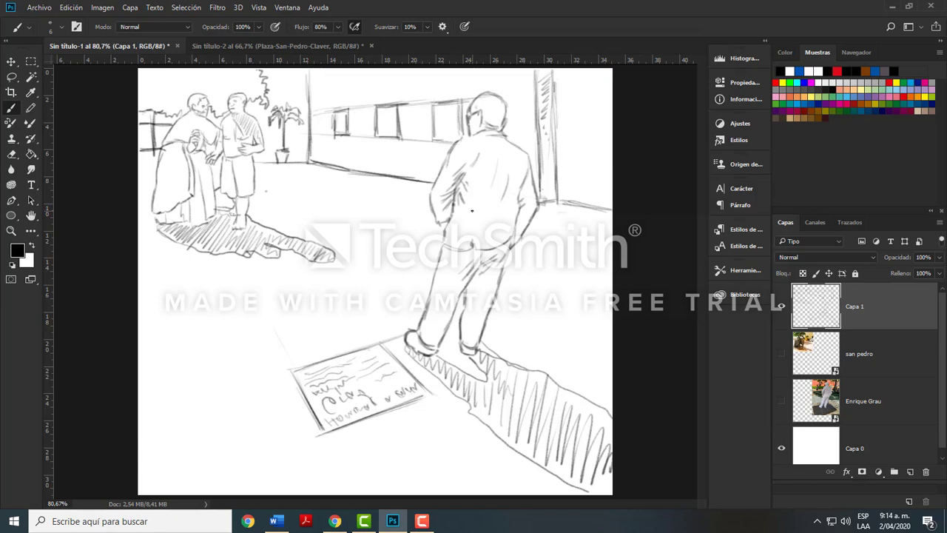
Step: Bring up the Sin título-2 plaza document, switch to WhatsApp in Chrome and find the front-view photo of the statuette
{"action": "left_click", "coordinate": [288, 46]}
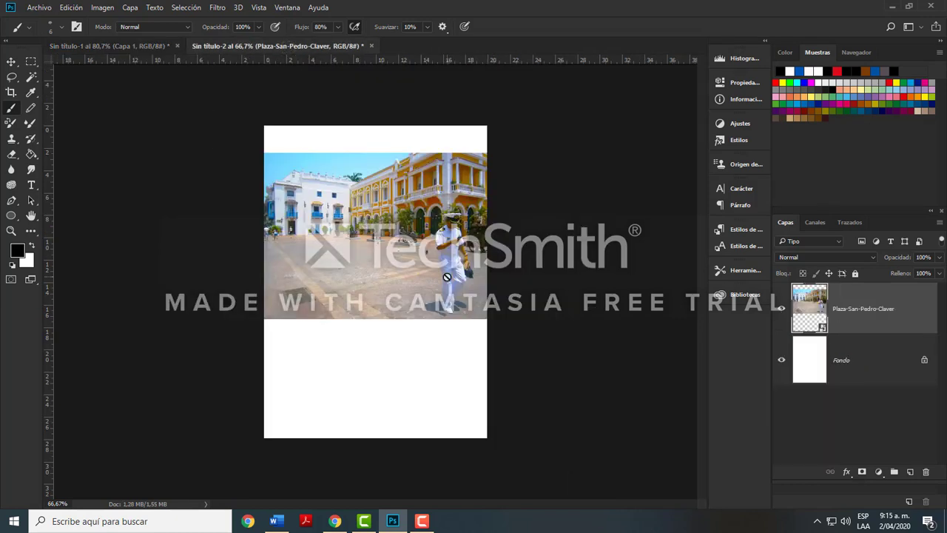
{"action": "scroll", "coordinate": [443, 276], "scroll_direction": "up", "scroll_amount": 3}
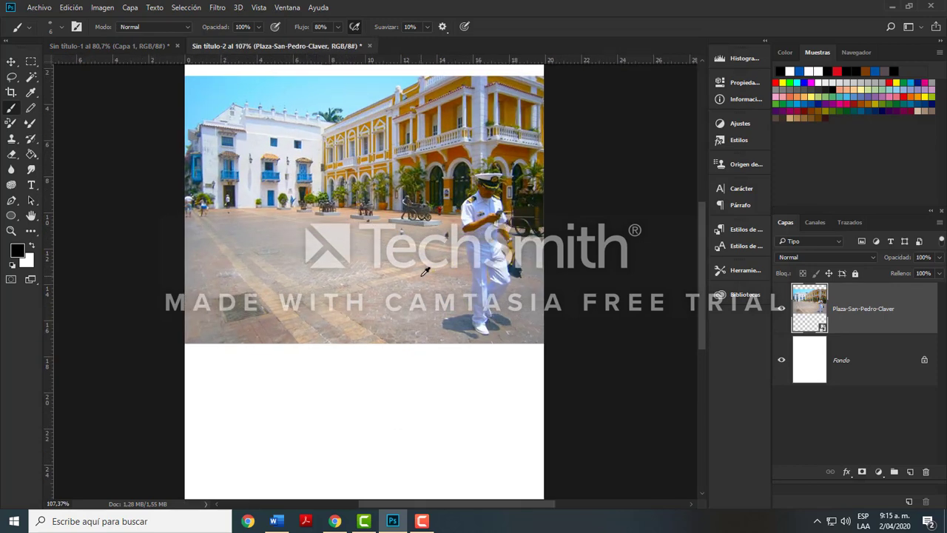
{"action": "left_click", "coordinate": [337, 520]}
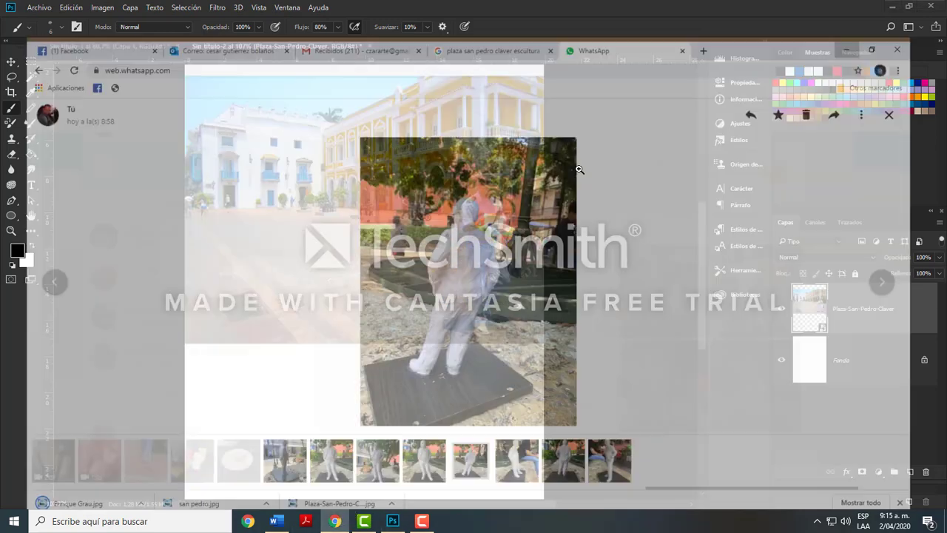
{"action": "left_click", "coordinate": [918, 257]}
{"action": "left_click", "coordinate": [917, 257]}
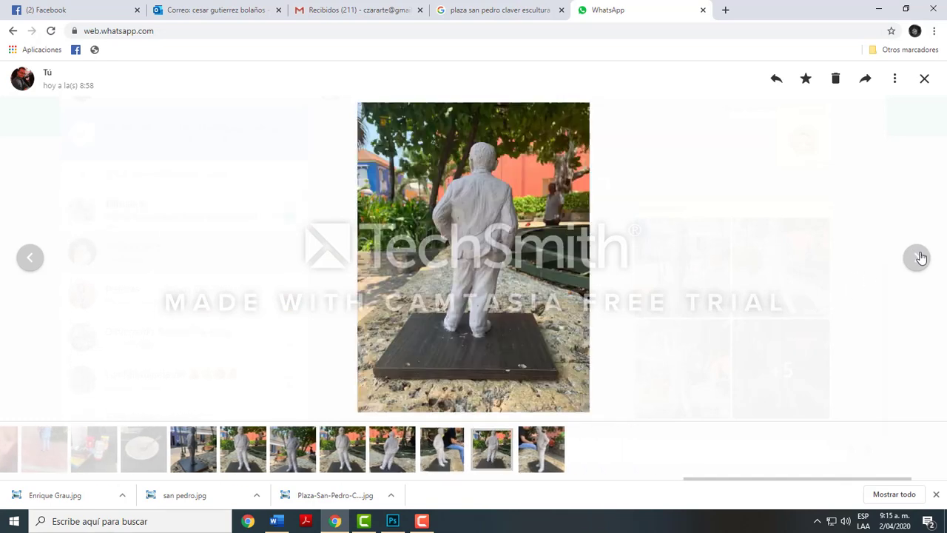
{"action": "left_click", "coordinate": [919, 256]}
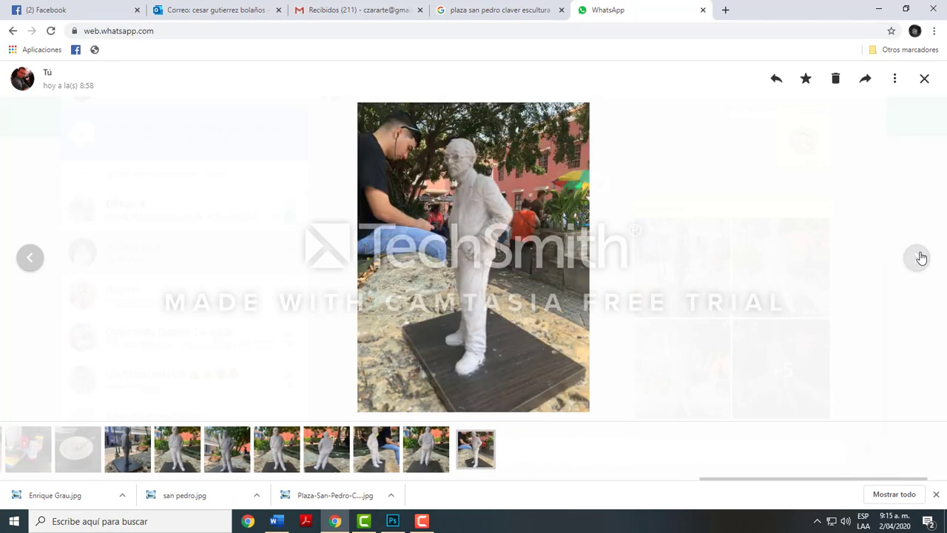
{"action": "left_click", "coordinate": [31, 257]}
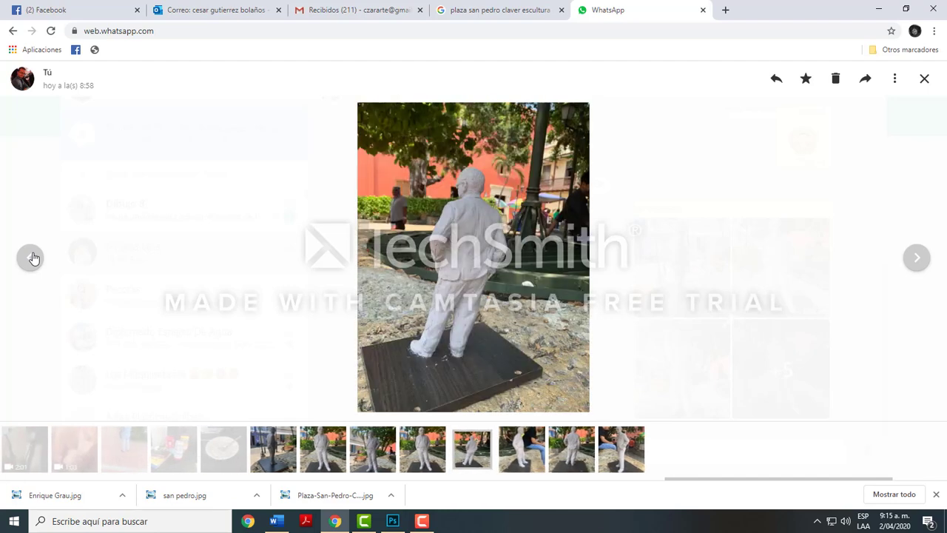
{"action": "left_click", "coordinate": [33, 258]}
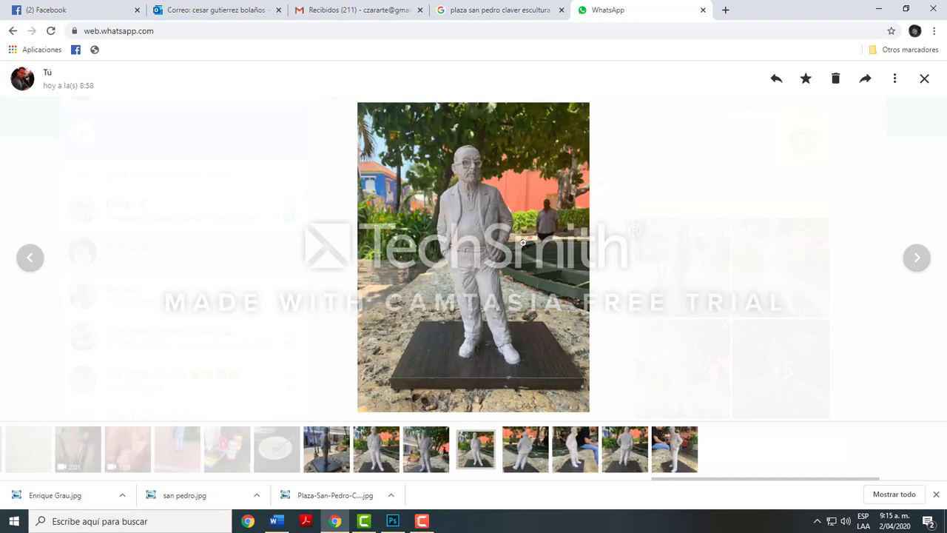
Step: Save the front-view statuette photo to the desktop as the JPEG image "enrique grau de frente"
{"action": "right_click", "coordinate": [507, 199]}
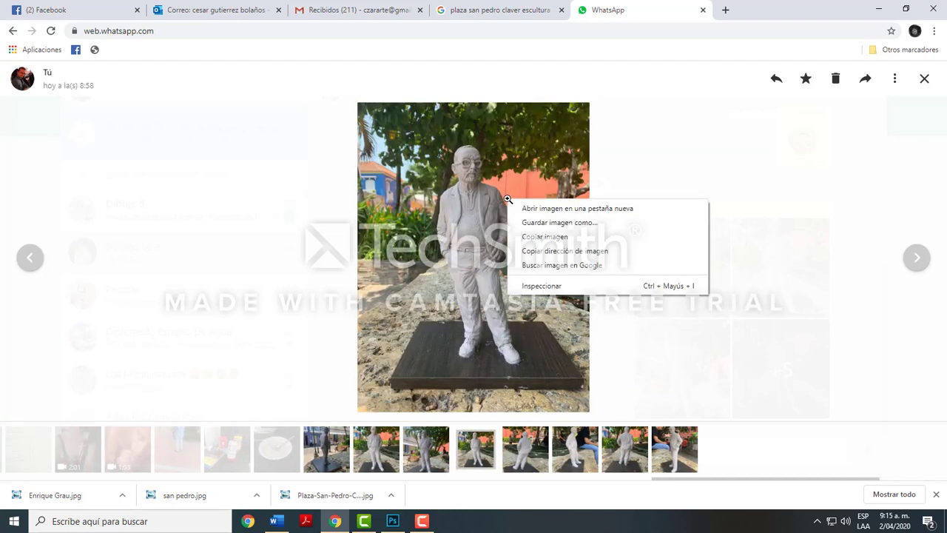
{"action": "left_click", "coordinate": [580, 224]}
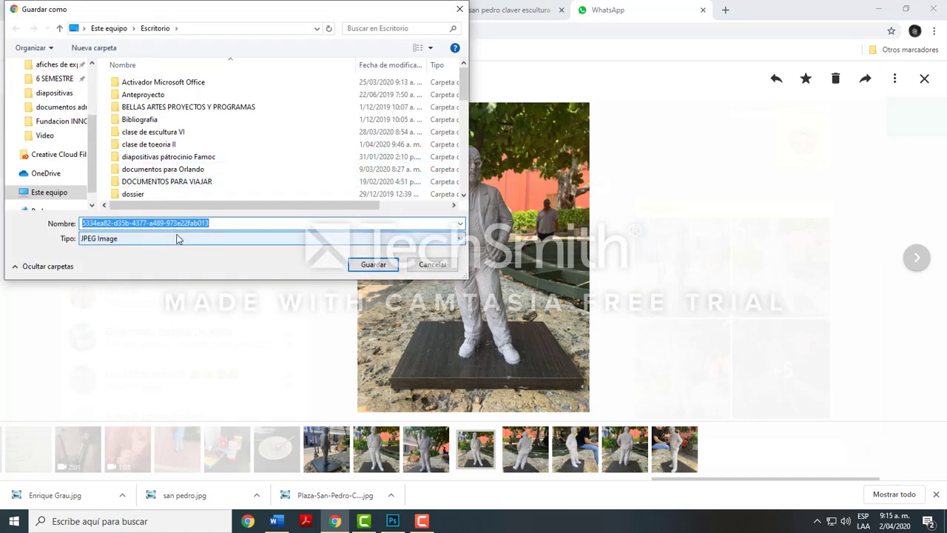
{"action": "type", "text": "enrique g"}
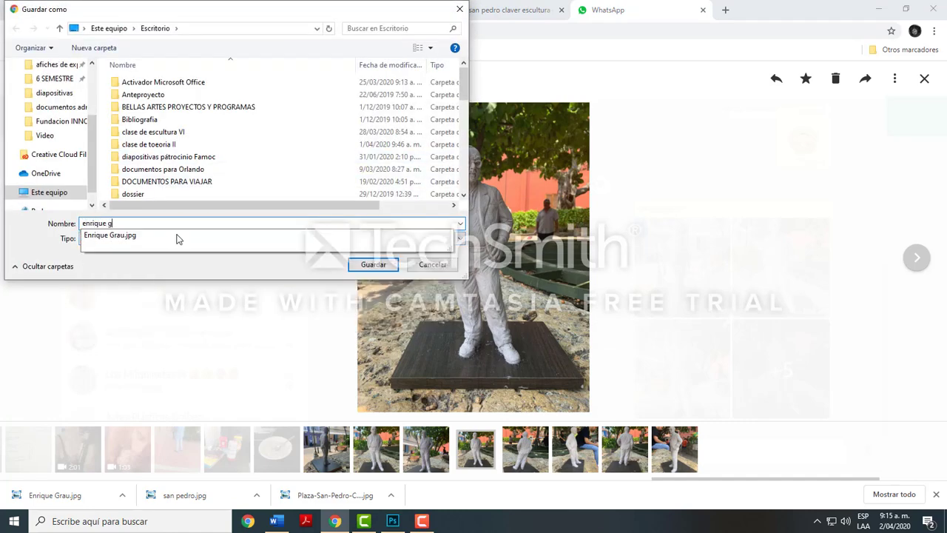
{"action": "type", "text": "rau de frente"}
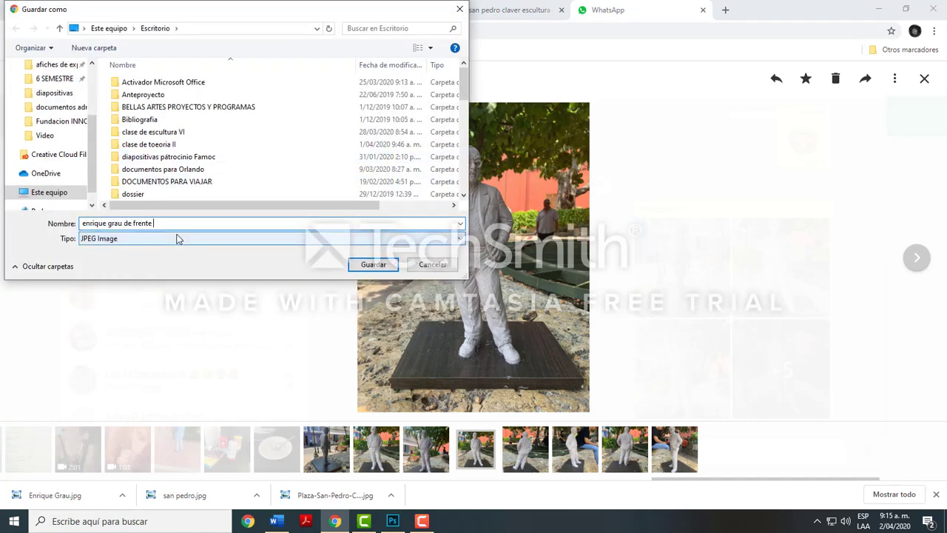
{"action": "scroll", "coordinate": [84, 87], "scroll_direction": "up", "scroll_amount": 1}
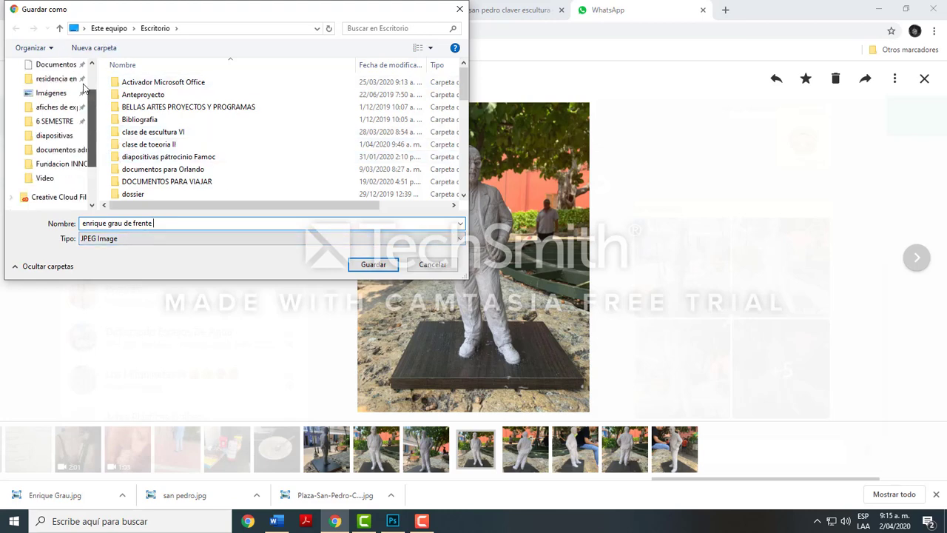
{"action": "scroll", "coordinate": [83, 87], "scroll_direction": "up", "scroll_amount": 1}
{"action": "left_click", "coordinate": [374, 265]}
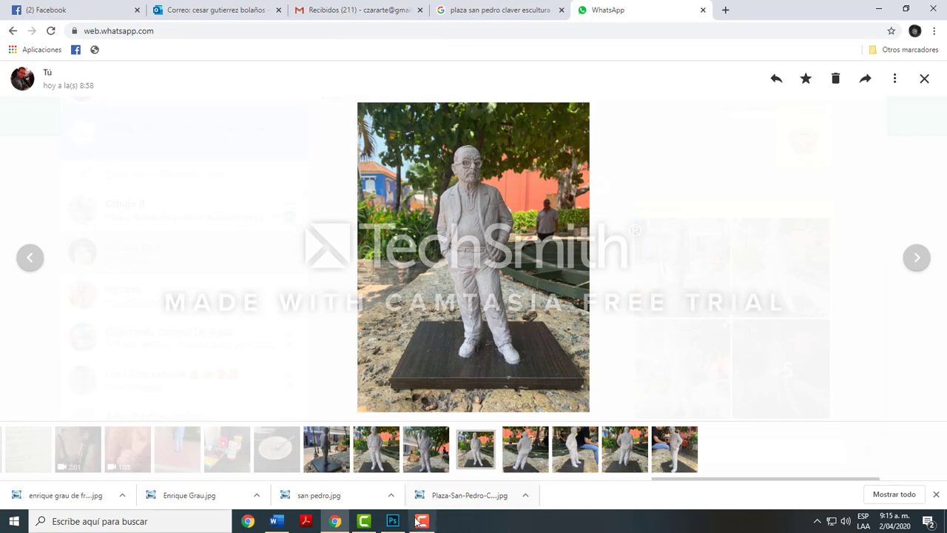
Step: Switch to Photoshop and place "enrique grau de frente.jpg" as an embedded element in the plaza document
{"action": "left_click", "coordinate": [392, 521]}
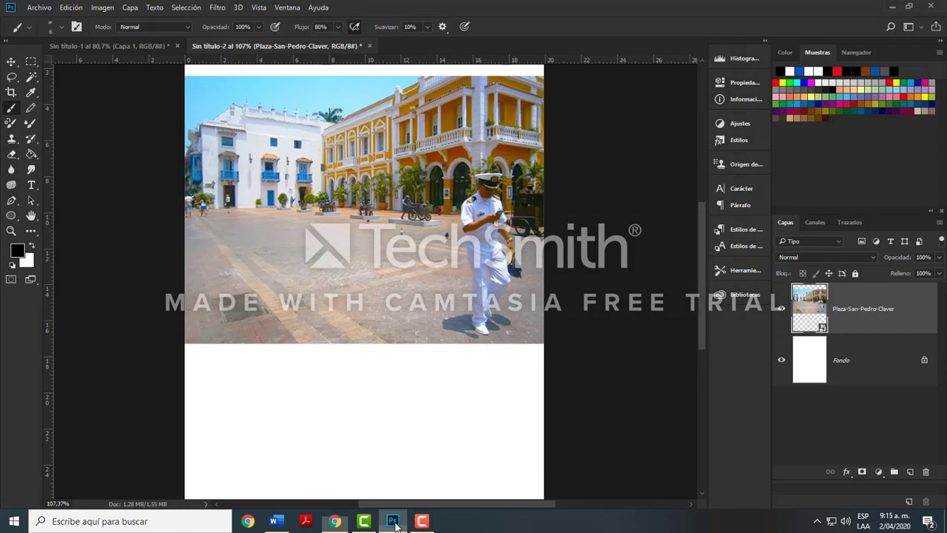
{"action": "left_click", "coordinate": [41, 8]}
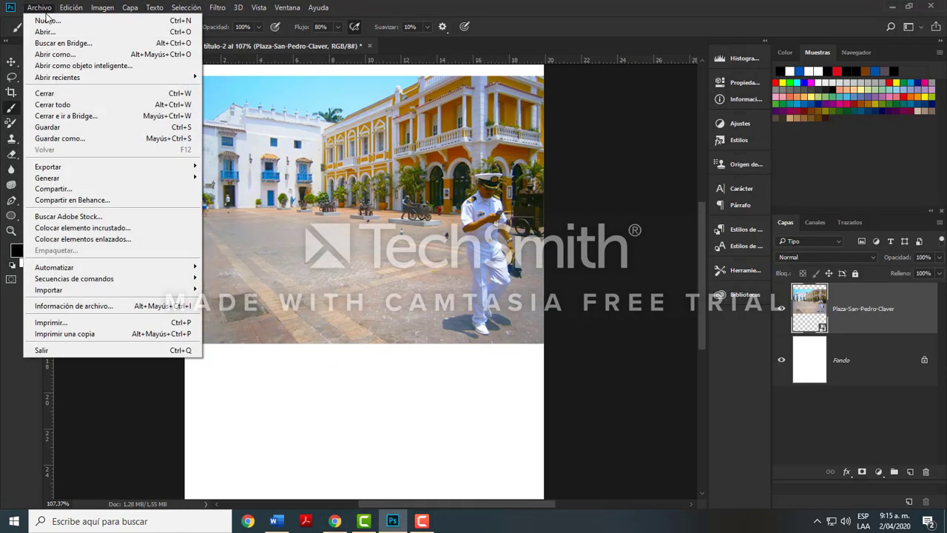
{"action": "left_click", "coordinate": [123, 234]}
{"action": "scroll", "coordinate": [197, 161], "scroll_direction": "down", "scroll_amount": 4}
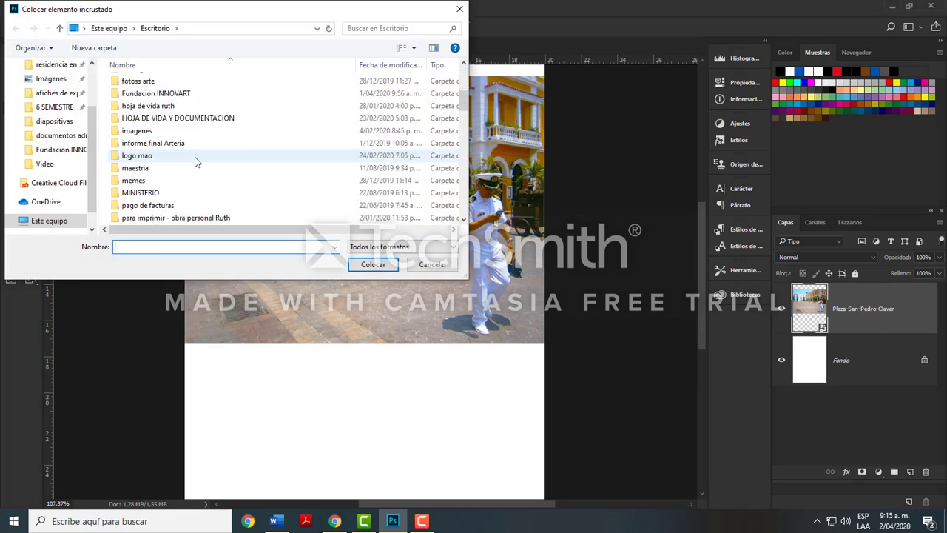
{"action": "scroll", "coordinate": [196, 161], "scroll_direction": "down", "scroll_amount": 8}
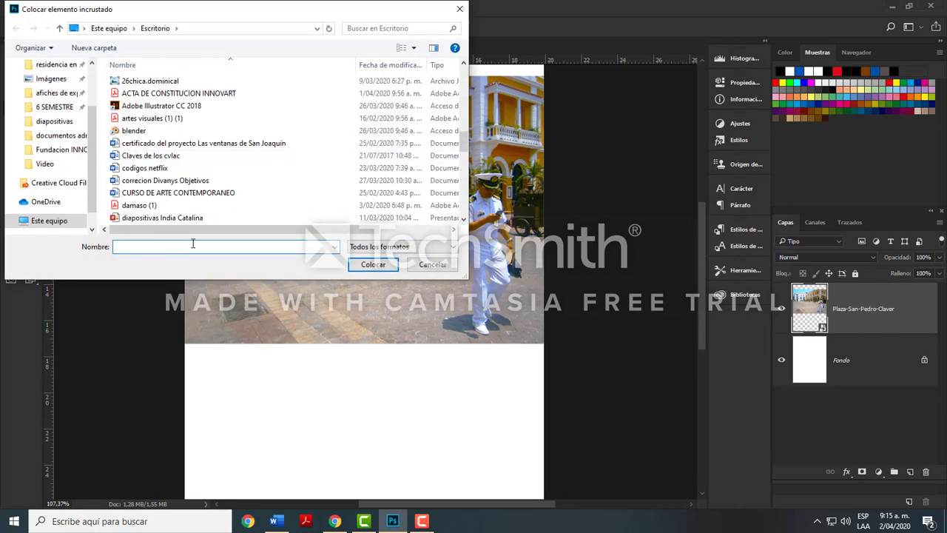
{"action": "type", "text": "enri"}
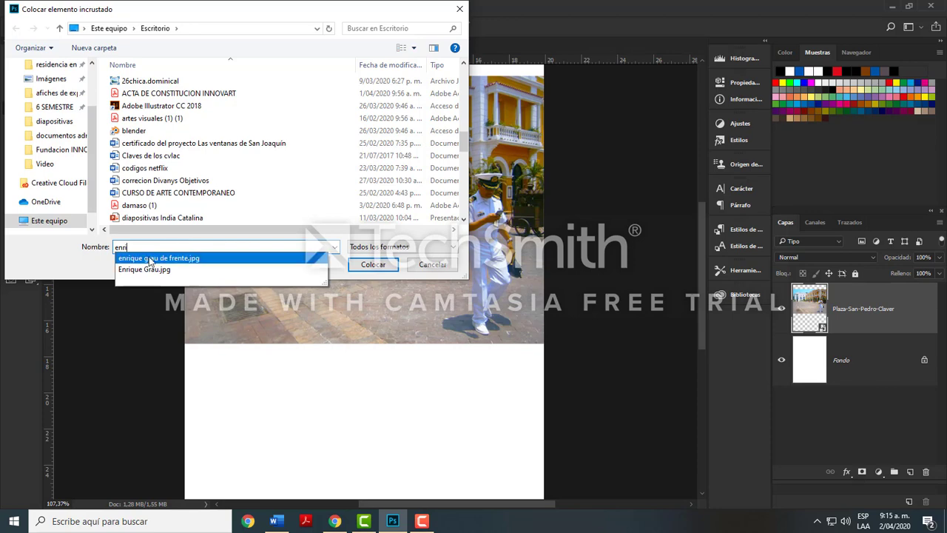
{"action": "left_click", "coordinate": [176, 259]}
{"action": "left_click", "coordinate": [384, 265]}
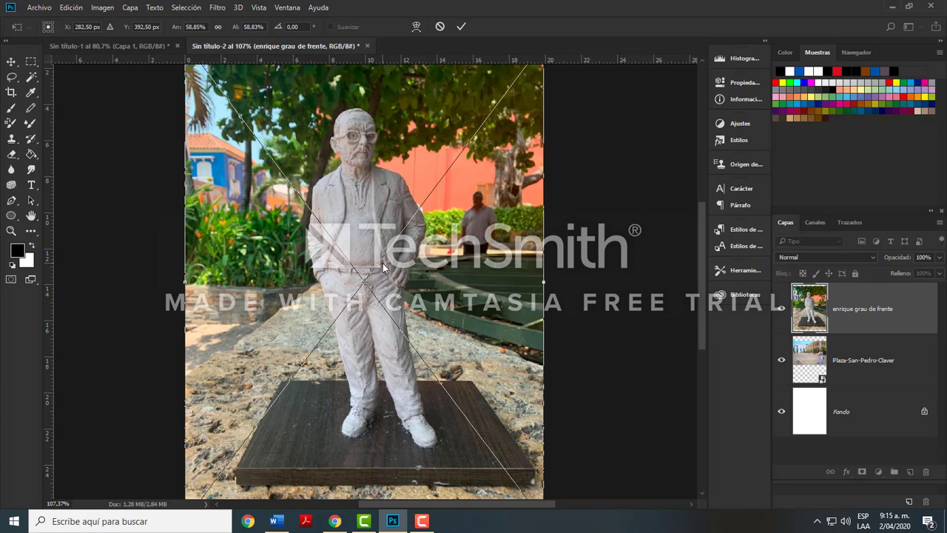
Step: Scale the placed front-view statuette photo down to about 44% and position it along the left edge of the page, overlapping the plaza
{"action": "scroll", "coordinate": [554, 449], "scroll_direction": "down", "scroll_amount": 3}
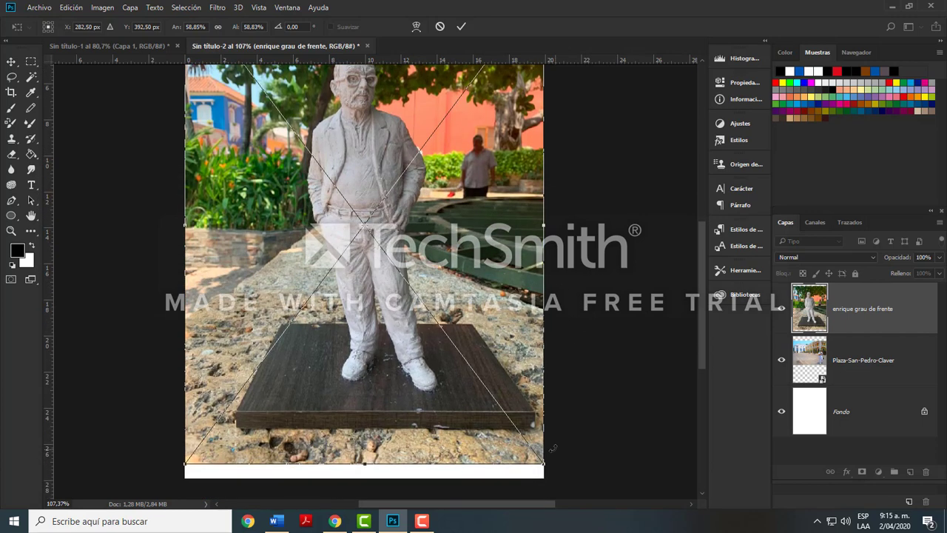
{"action": "left_click_drag", "start_coordinate": [545, 465], "coordinate": [423, 239]}
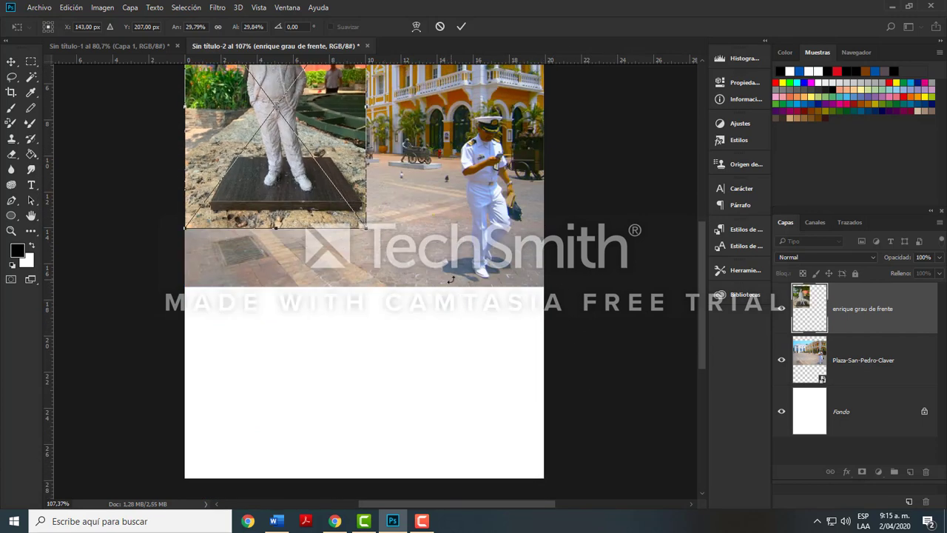
{"action": "scroll", "coordinate": [450, 280], "scroll_direction": "up", "scroll_amount": 2}
{"action": "left_click_drag", "start_coordinate": [296, 159], "coordinate": [354, 281]}
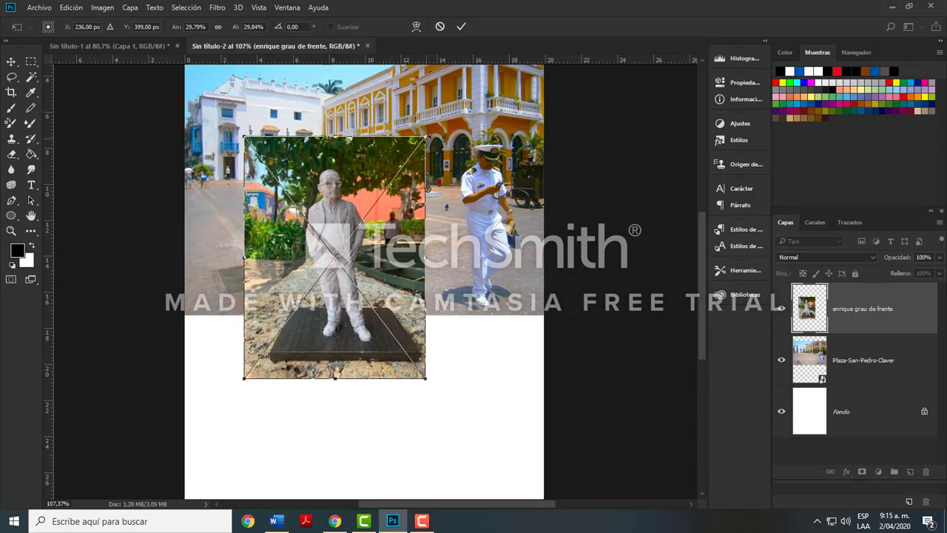
{"action": "left_click_drag", "start_coordinate": [426, 138], "coordinate": [444, 111]}
{"action": "left_click_drag", "start_coordinate": [350, 270], "coordinate": [337, 255]}
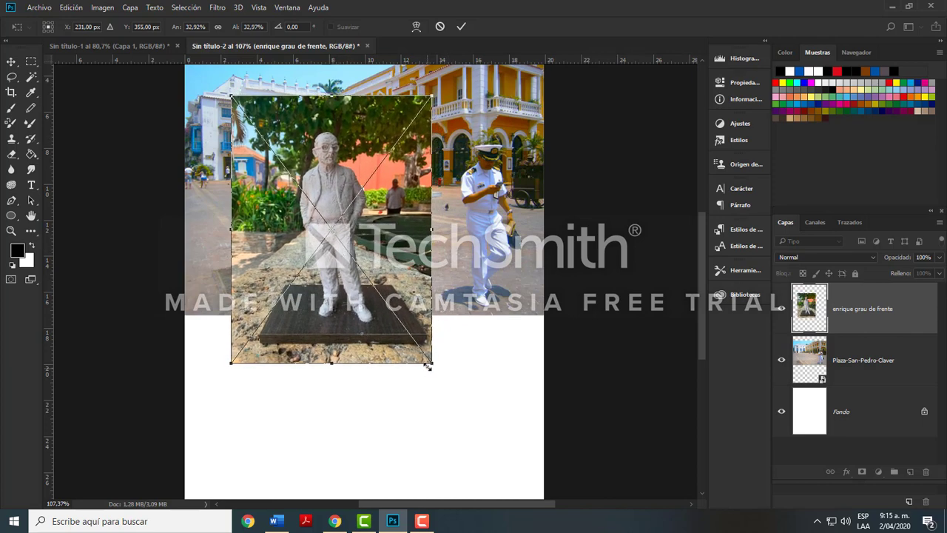
{"action": "left_click_drag", "start_coordinate": [432, 362], "coordinate": [454, 393]}
{"action": "mouse_move", "coordinate": [381, 307]}
{"action": "left_mouse_down"}
{"action": "mouse_move", "coordinate": [375, 337]}
{"action": "mouse_move", "coordinate": [368, 317]}
{"action": "left_mouse_up"}
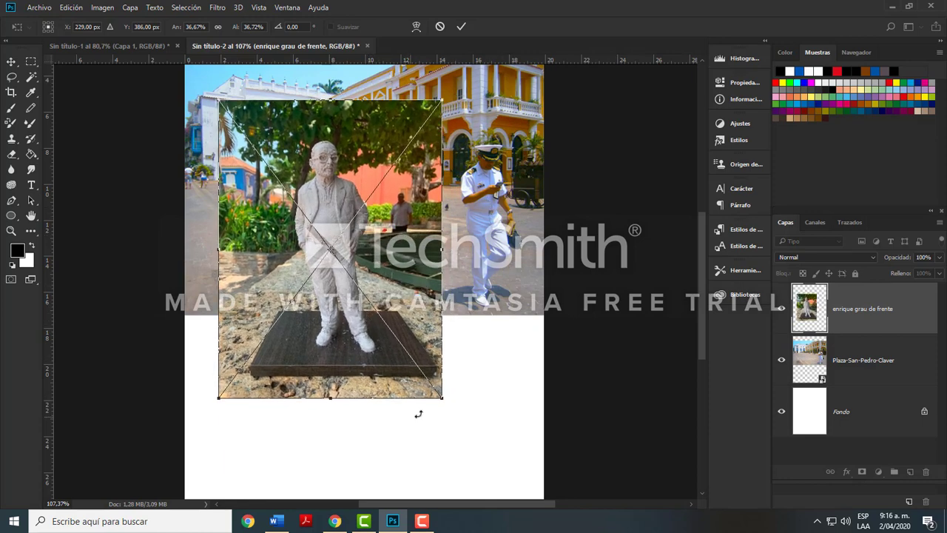
{"action": "left_click_drag", "start_coordinate": [460, 417], "coordinate": [481, 437]}
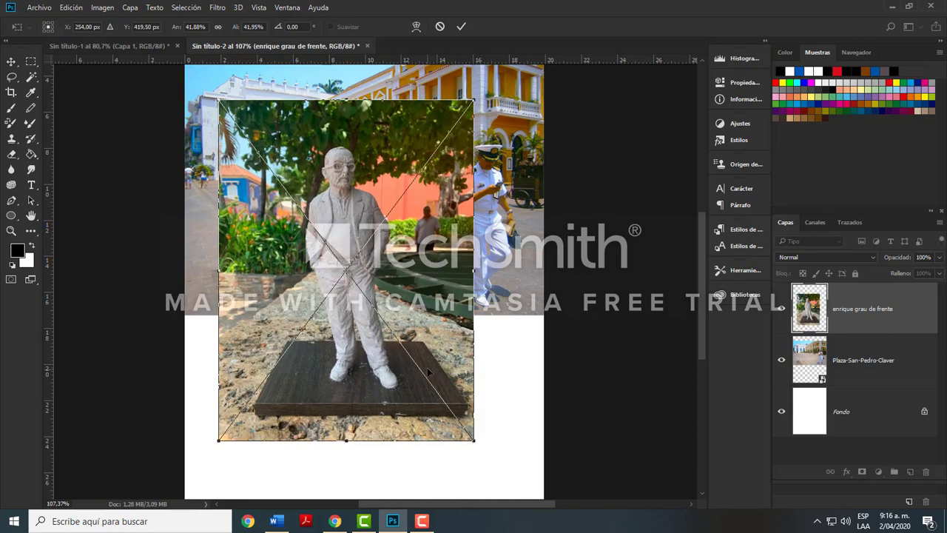
{"action": "left_click_drag", "start_coordinate": [425, 366], "coordinate": [431, 379]}
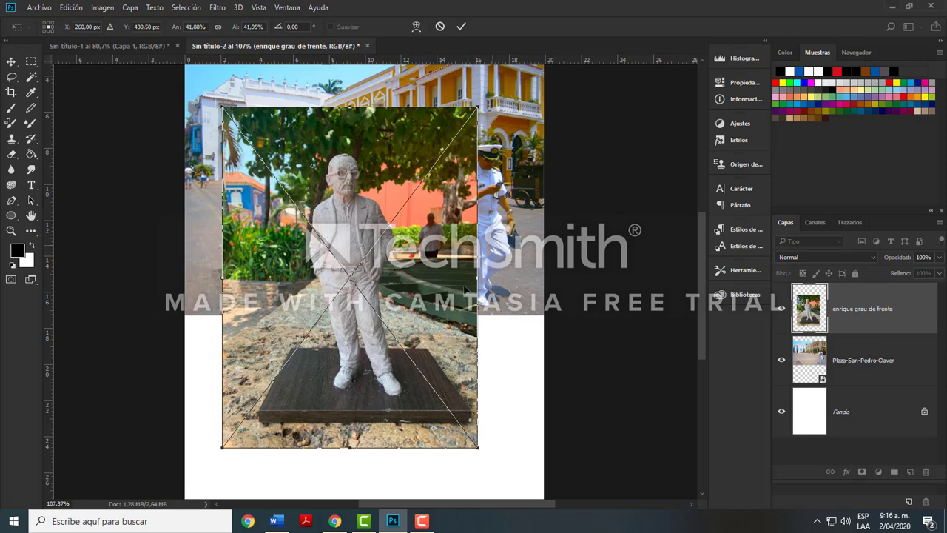
{"action": "left_click_drag", "start_coordinate": [478, 447], "coordinate": [490, 464]}
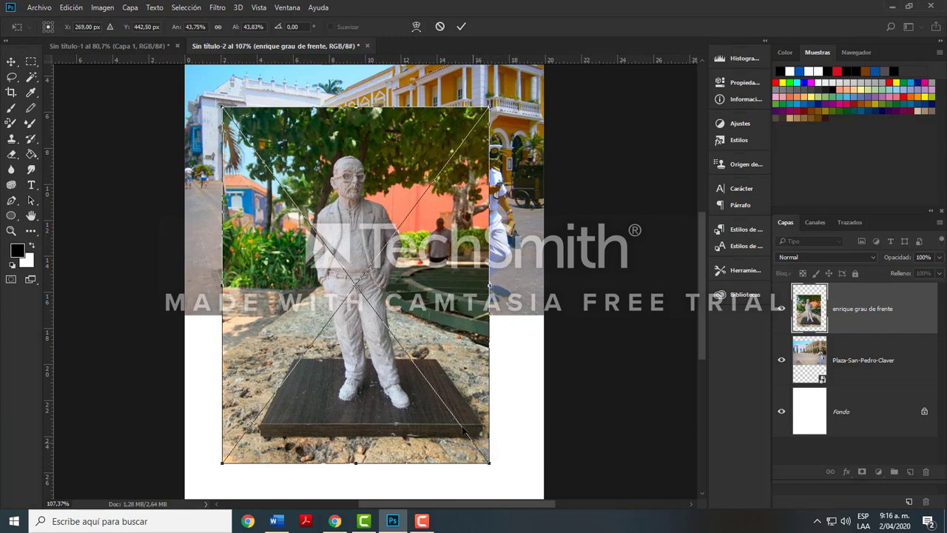
{"action": "left_click_drag", "start_coordinate": [462, 426], "coordinate": [427, 434]}
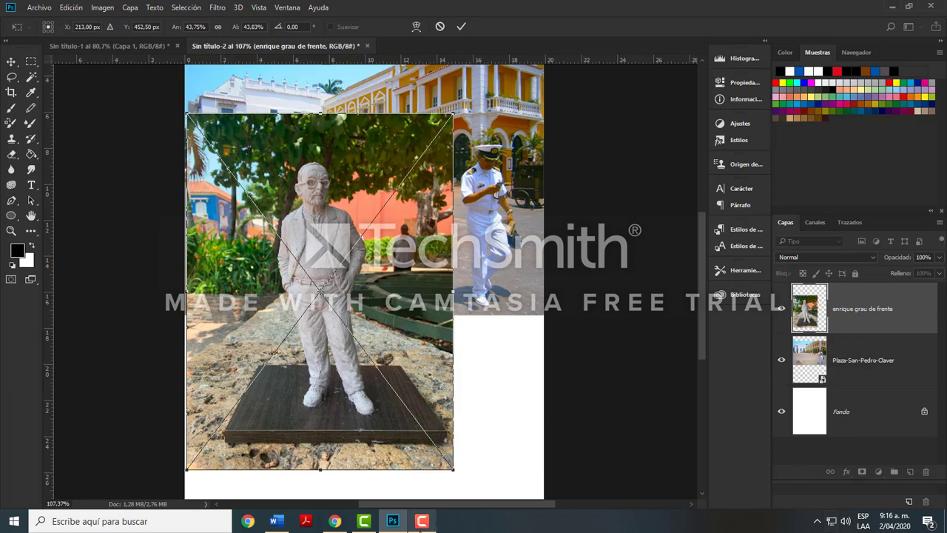
{"action": "left_click", "coordinate": [421, 521]}
{"action": "left_click", "coordinate": [890, 466]}
{"action": "left_click", "coordinate": [890, 465]}
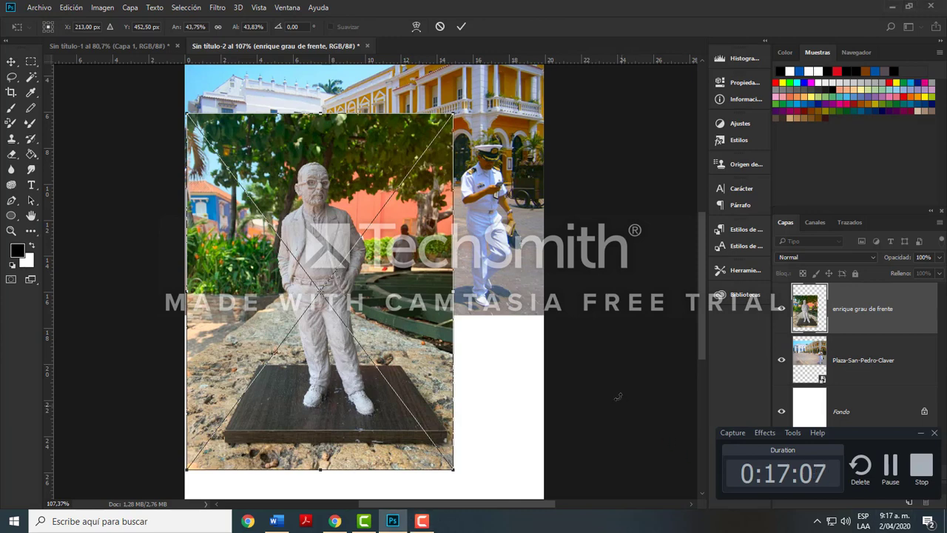
Step: Commit the statuette photo's placement and add a new empty layer above it
{"action": "key", "text": "Return"}
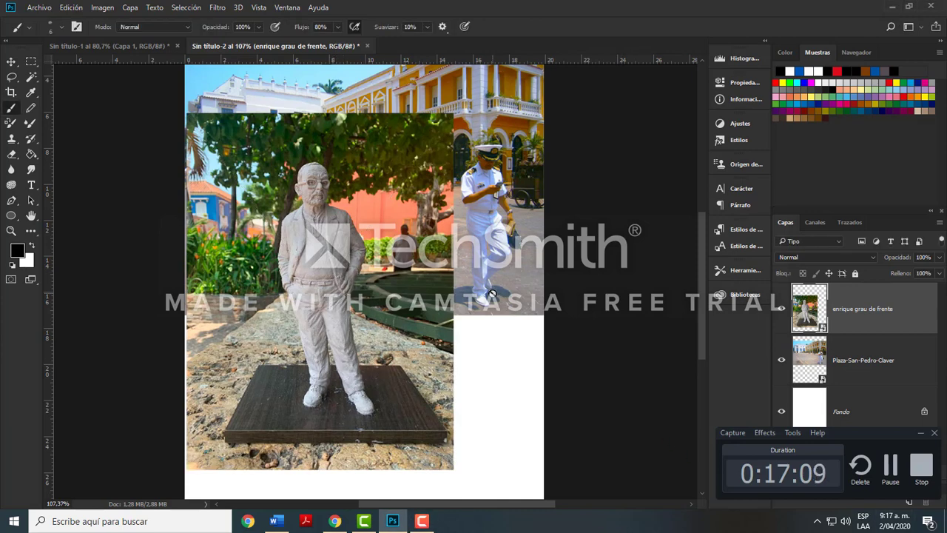
{"action": "left_click", "coordinate": [850, 362]}
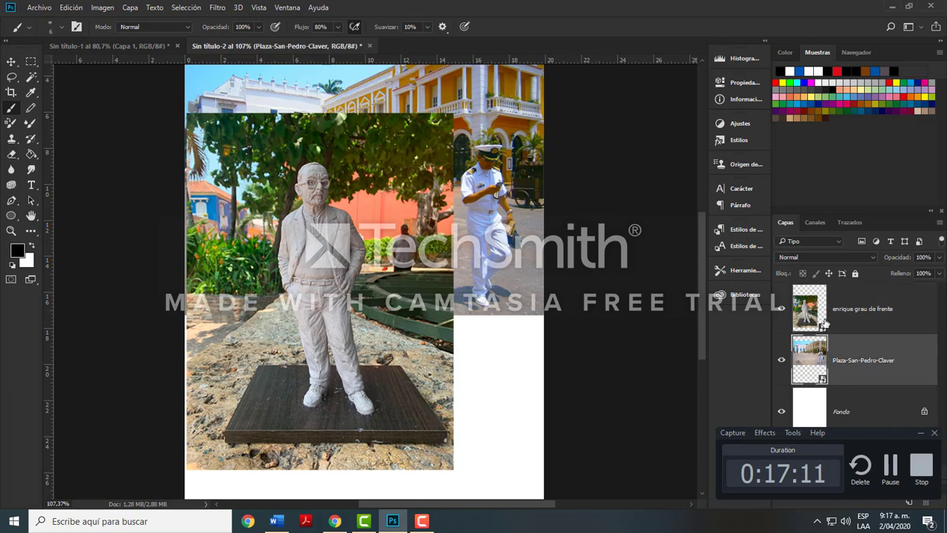
{"action": "left_click", "coordinate": [816, 319]}
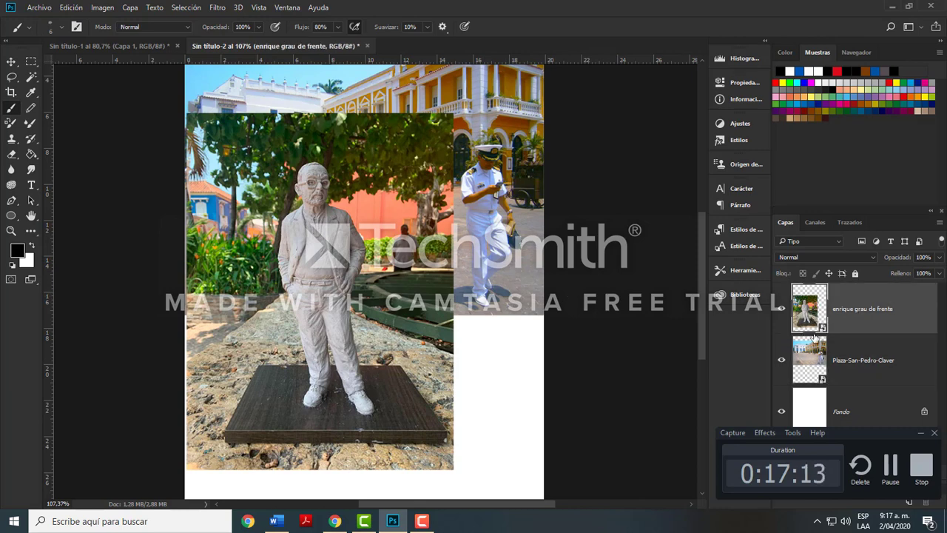
{"action": "left_click", "coordinate": [921, 432]}
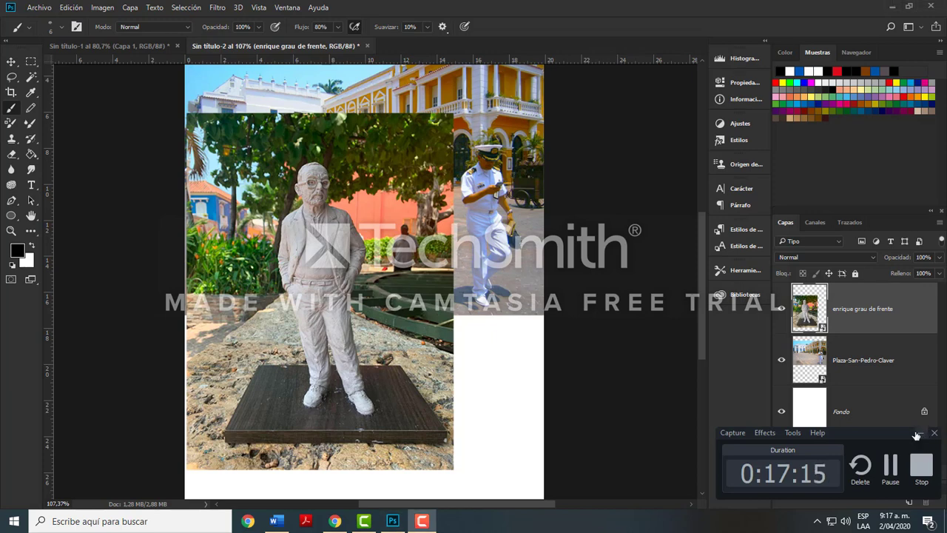
{"action": "left_click", "coordinate": [911, 472]}
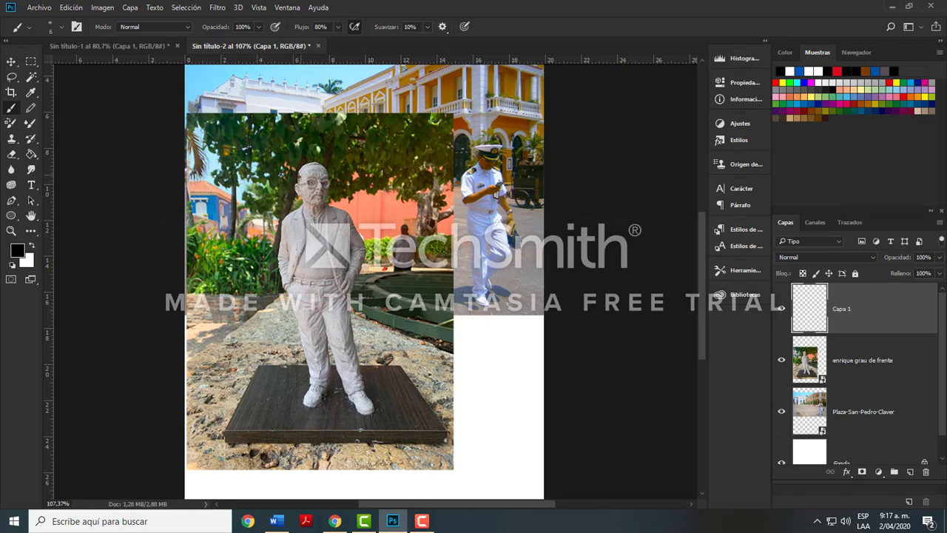
Step: Set the front-view statuette photo layer's opacity to 50% and hide the Plaza-San-Pedro-Claver layer
{"action": "left_click", "coordinate": [940, 258]}
{"action": "left_click", "coordinate": [861, 364]}
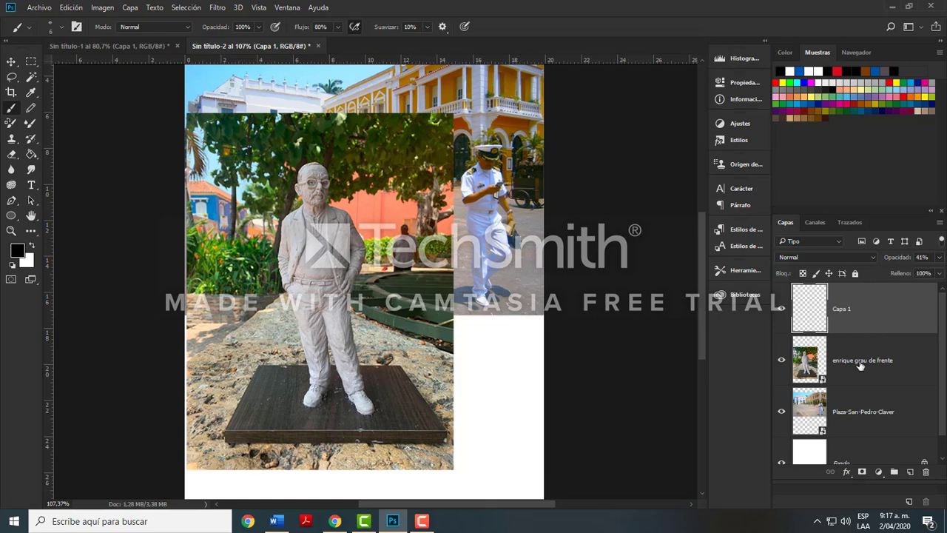
{"action": "left_click", "coordinate": [939, 257]}
{"action": "left_click", "coordinate": [910, 272]}
{"action": "left_click_drag", "start_coordinate": [911, 274], "coordinate": [911, 274]}
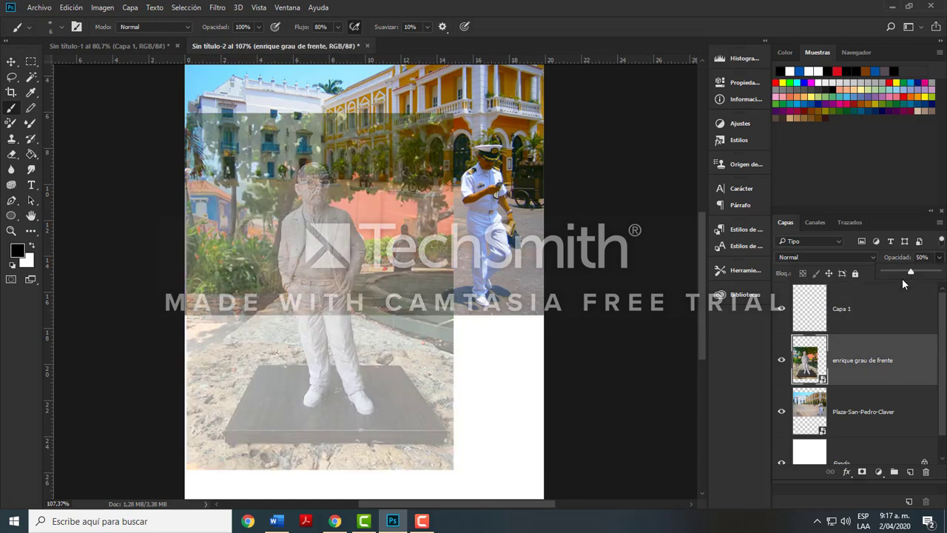
{"action": "left_click", "coordinate": [868, 310]}
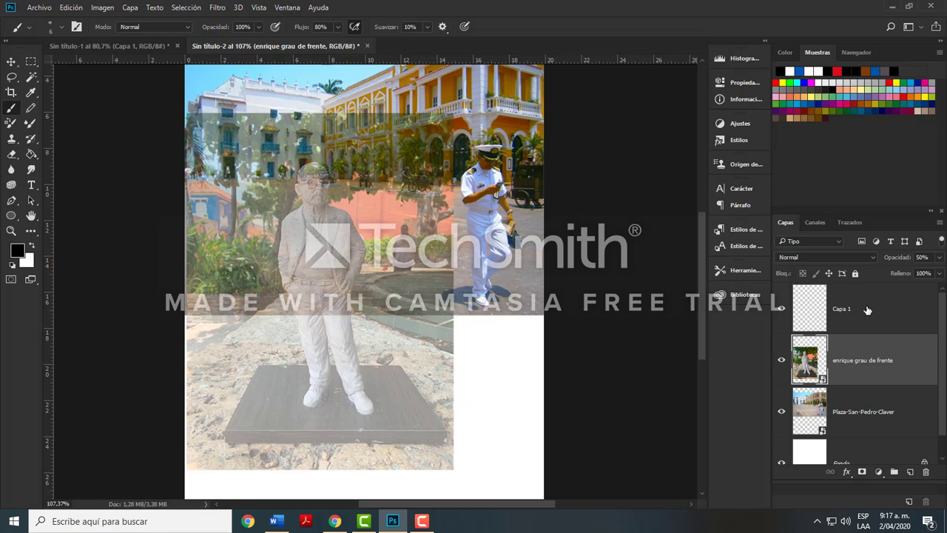
{"action": "left_click", "coordinate": [782, 412]}
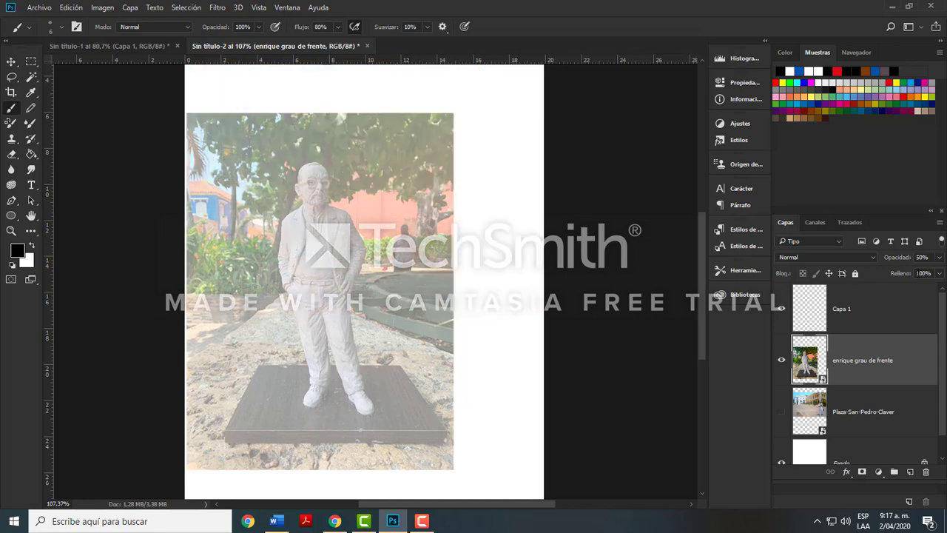
Step: Select the empty Capa 1 layer and set its opacity to 100%
{"action": "left_click", "coordinate": [852, 311]}
{"action": "left_click", "coordinate": [939, 258]}
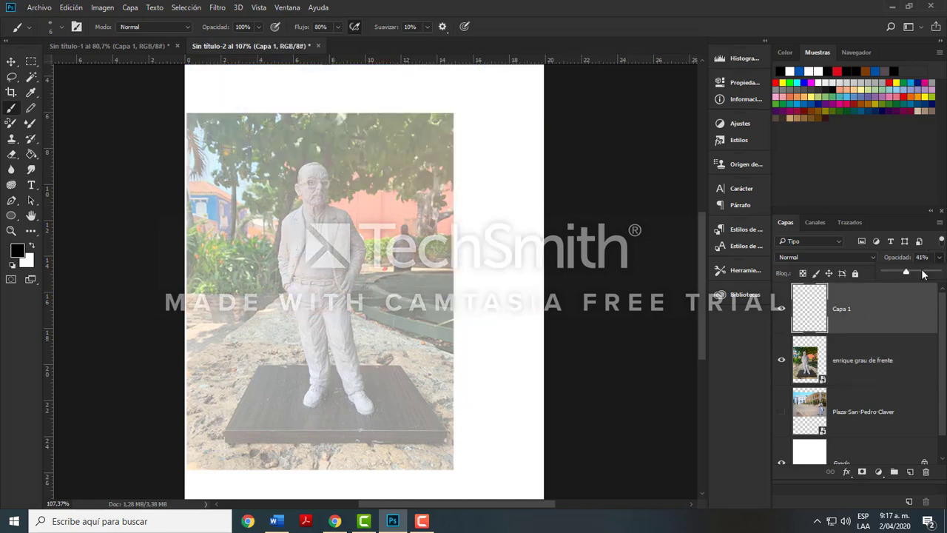
{"action": "left_click_drag", "start_coordinate": [922, 272], "coordinate": [941, 272]}
Step: Trace the statuette's hairline, glasses and top of the head on Capa 1 with the black brush
{"action": "left_click", "coordinate": [315, 187]}
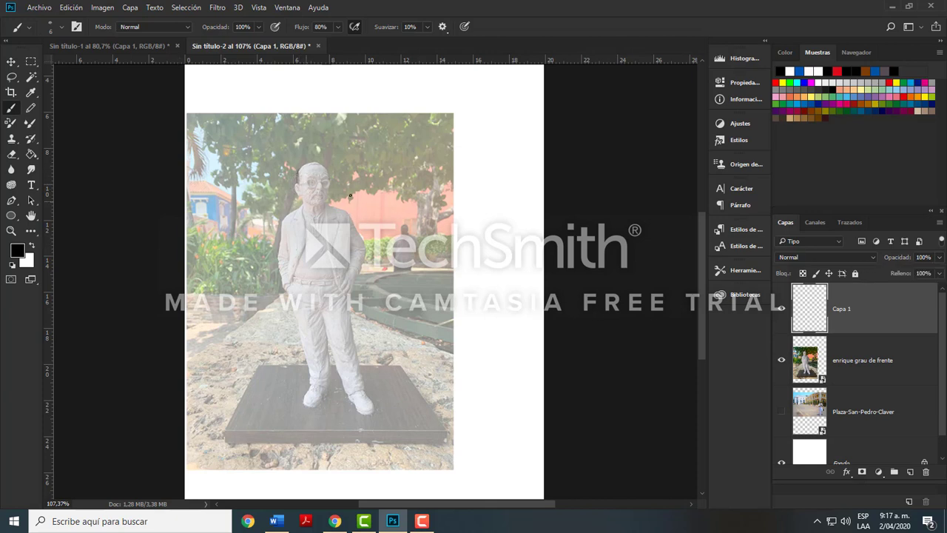
{"action": "left_click_drag", "start_coordinate": [306, 188], "coordinate": [297, 183]}
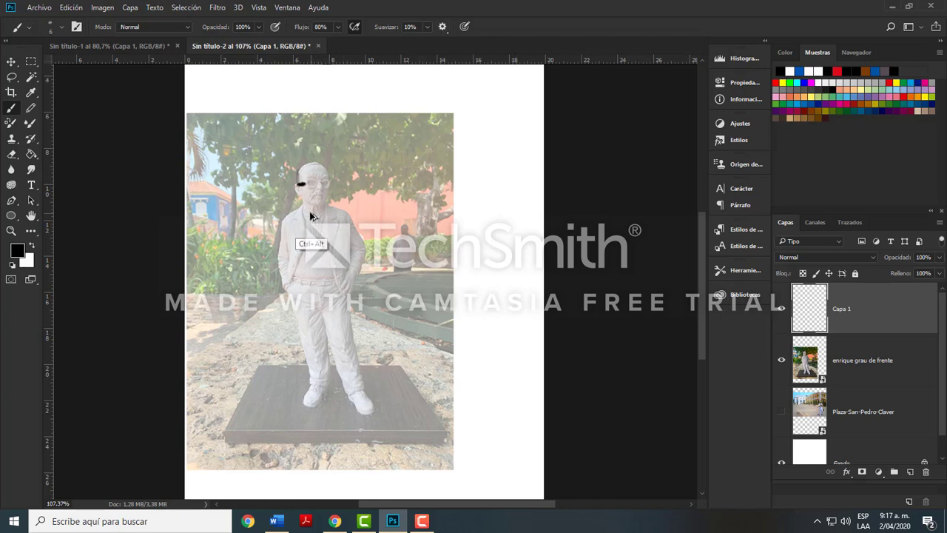
{"action": "key", "text": "ctrl+z"}
{"action": "scroll", "coordinate": [312, 214], "scroll_direction": "up", "scroll_amount": 1}
{"action": "key", "text": "super"}
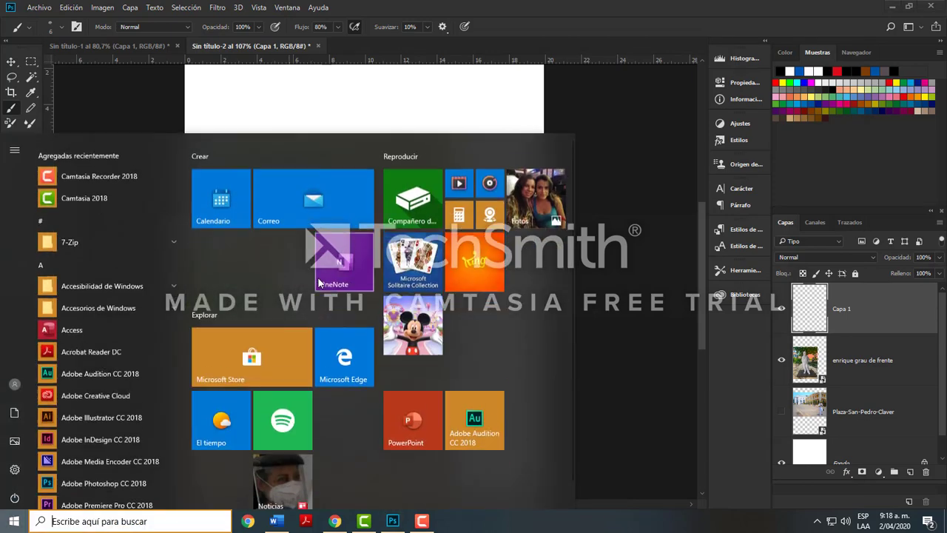
{"action": "key", "text": "super"}
{"action": "scroll", "coordinate": [337, 248], "scroll_direction": "up", "scroll_amount": 3}
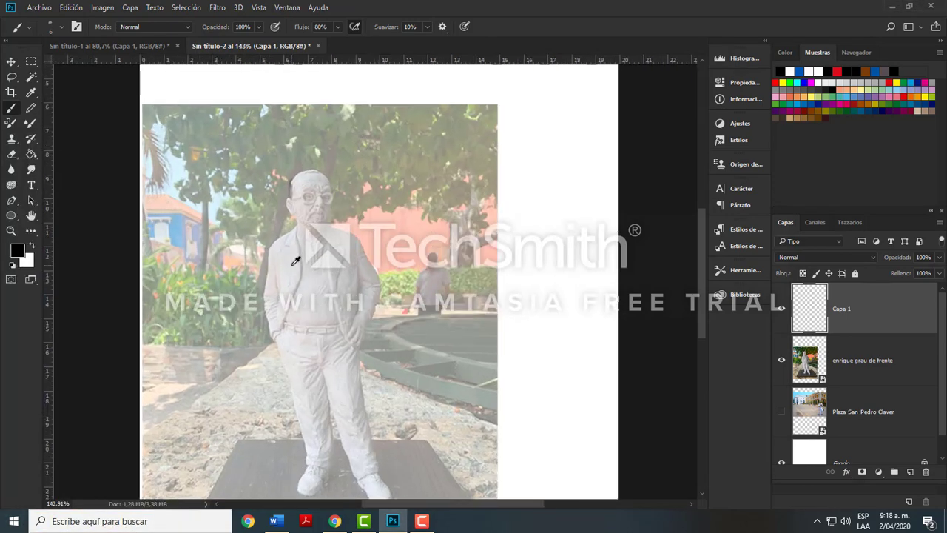
{"action": "left_click_drag", "start_coordinate": [335, 275], "coordinate": [346, 252]}
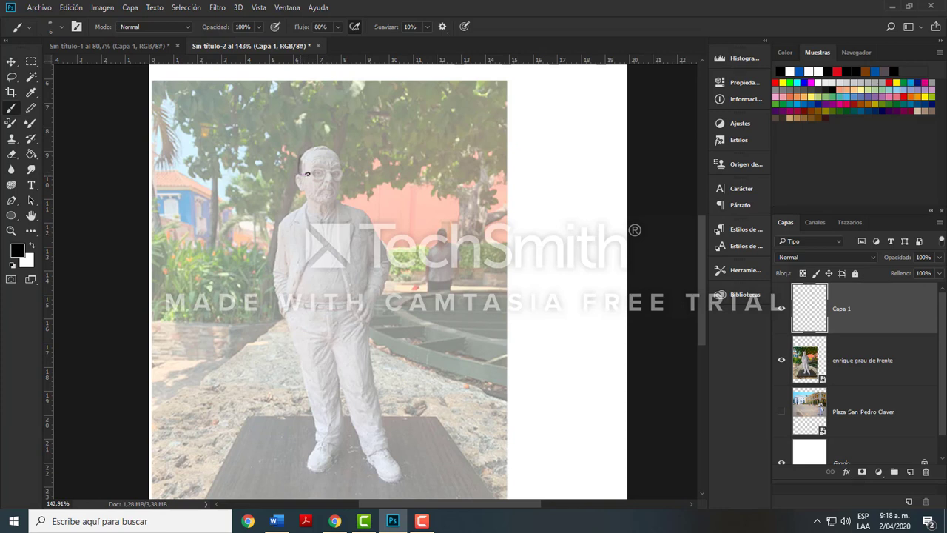
{"action": "left_click_drag", "start_coordinate": [299, 175], "coordinate": [309, 176]}
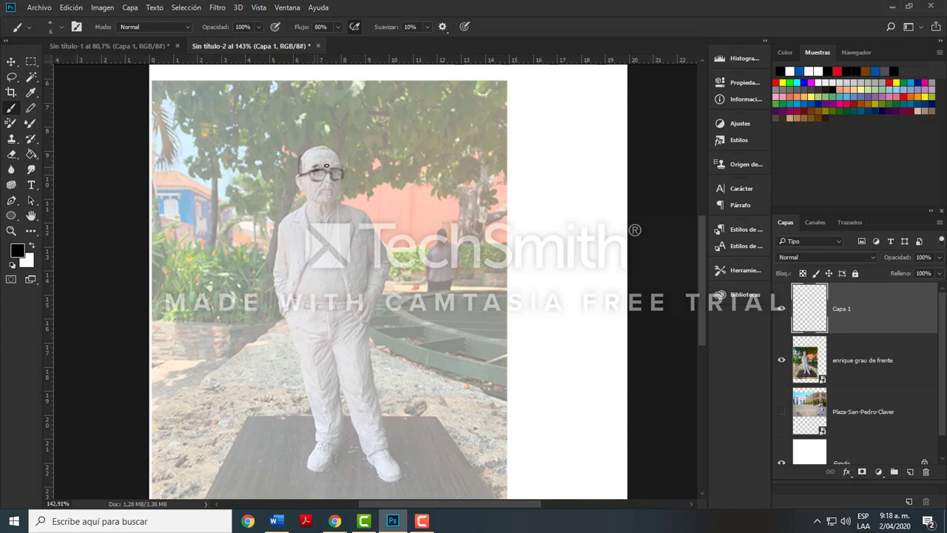
{"action": "mouse_move", "coordinate": [334, 166]}
{"action": "left_mouse_down"}
{"action": "mouse_move", "coordinate": [333, 153]}
{"action": "mouse_move", "coordinate": [301, 159]}
{"action": "mouse_move", "coordinate": [318, 147]}
{"action": "left_mouse_up"}
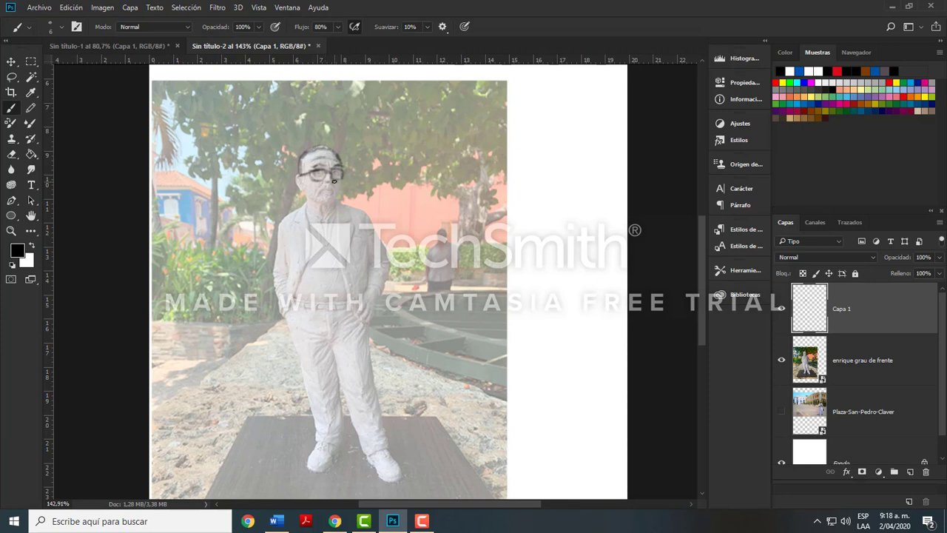
Step: Draw the statuette's nose, mouth, ear, jawline and neck with black brush strokes
{"action": "left_click", "coordinate": [333, 182]}
{"action": "left_click", "coordinate": [323, 194]}
{"action": "left_click", "coordinate": [329, 191]}
{"action": "left_click_drag", "start_coordinate": [309, 195], "coordinate": [331, 202]}
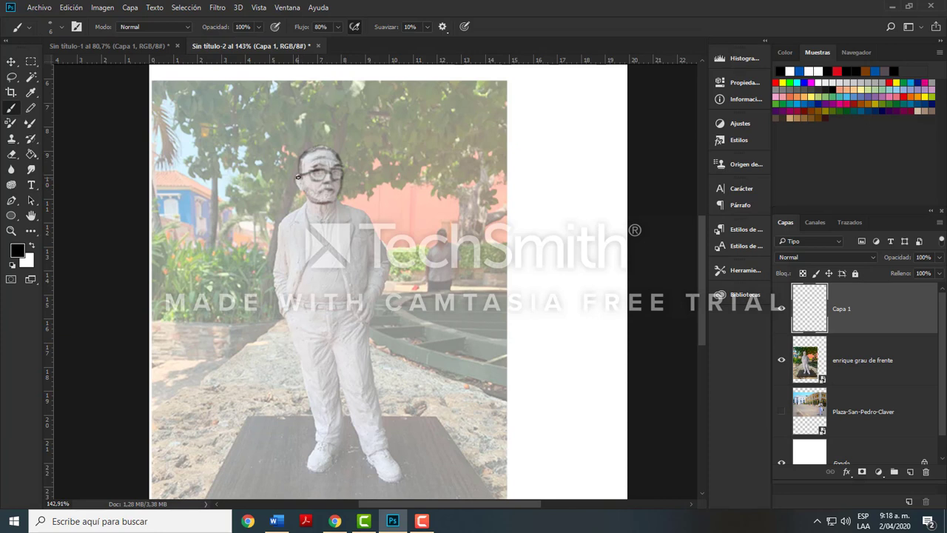
{"action": "left_click_drag", "start_coordinate": [305, 193], "coordinate": [307, 203]}
Step: Trace the statuette's shirt collar, open jacket, arms and belt line with the black brush
{"action": "mouse_move", "coordinate": [311, 214]}
{"action": "left_mouse_down"}
{"action": "mouse_move", "coordinate": [334, 212]}
{"action": "mouse_move", "coordinate": [326, 236]}
{"action": "mouse_move", "coordinate": [327, 218]}
{"action": "mouse_move", "coordinate": [327, 233]}
{"action": "mouse_move", "coordinate": [307, 218]}
{"action": "mouse_move", "coordinate": [311, 258]}
{"action": "mouse_move", "coordinate": [292, 293]}
{"action": "mouse_move", "coordinate": [301, 271]}
{"action": "left_mouse_up"}
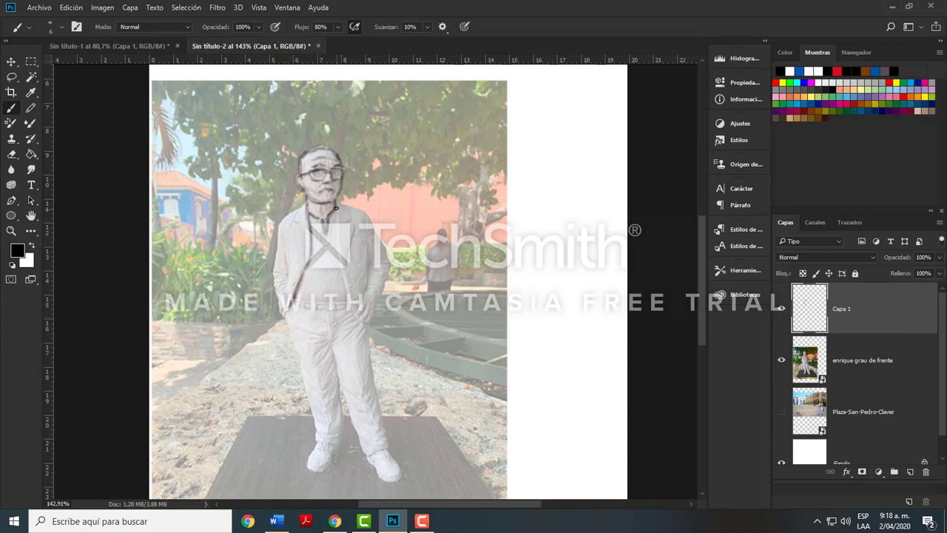
{"action": "mouse_move", "coordinate": [334, 217]}
{"action": "left_mouse_down"}
{"action": "mouse_move", "coordinate": [344, 302]}
{"action": "mouse_move", "coordinate": [356, 317]}
{"action": "mouse_move", "coordinate": [364, 215]}
{"action": "left_mouse_up"}
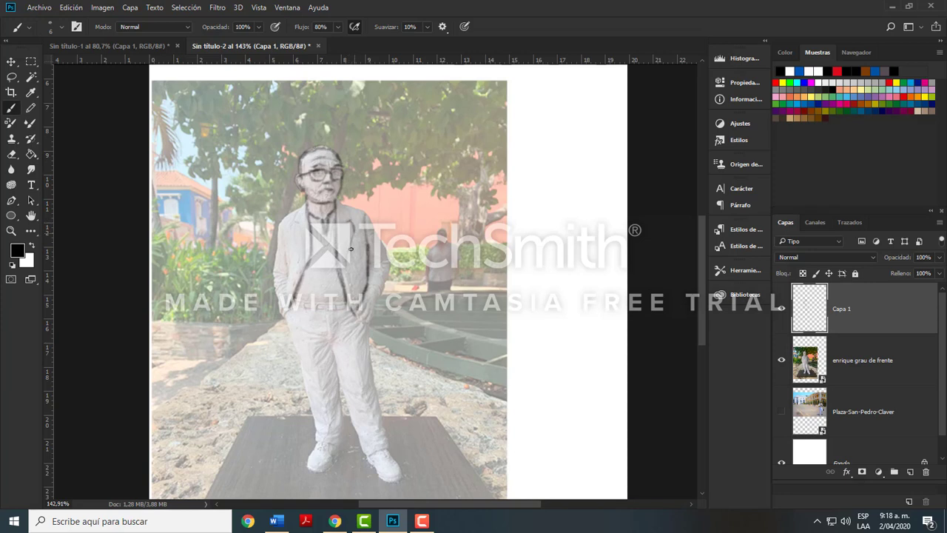
{"action": "mouse_move", "coordinate": [339, 273]}
{"action": "left_mouse_down"}
{"action": "mouse_move", "coordinate": [344, 258]}
{"action": "mouse_move", "coordinate": [344, 278]}
{"action": "left_mouse_up"}
{"action": "mouse_move", "coordinate": [340, 199]}
{"action": "left_mouse_down"}
{"action": "mouse_move", "coordinate": [390, 255]}
{"action": "mouse_move", "coordinate": [384, 249]}
{"action": "mouse_move", "coordinate": [386, 269]}
{"action": "mouse_move", "coordinate": [371, 262]}
{"action": "mouse_move", "coordinate": [381, 271]}
{"action": "mouse_move", "coordinate": [390, 262]}
{"action": "mouse_move", "coordinate": [378, 294]}
{"action": "mouse_move", "coordinate": [366, 286]}
{"action": "mouse_move", "coordinate": [377, 293]}
{"action": "mouse_move", "coordinate": [374, 315]}
{"action": "mouse_move", "coordinate": [364, 325]}
{"action": "mouse_move", "coordinate": [365, 308]}
{"action": "mouse_move", "coordinate": [353, 314]}
{"action": "mouse_move", "coordinate": [295, 301]}
{"action": "mouse_move", "coordinate": [347, 308]}
{"action": "mouse_move", "coordinate": [299, 308]}
{"action": "mouse_move", "coordinate": [327, 307]}
{"action": "left_mouse_up"}
{"action": "mouse_move", "coordinate": [289, 261]}
{"action": "left_mouse_down"}
{"action": "mouse_move", "coordinate": [285, 300]}
{"action": "mouse_move", "coordinate": [279, 273]}
{"action": "mouse_move", "coordinate": [285, 293]}
{"action": "mouse_move", "coordinate": [272, 280]}
{"action": "mouse_move", "coordinate": [289, 321]}
{"action": "mouse_move", "coordinate": [271, 274]}
{"action": "mouse_move", "coordinate": [275, 286]}
{"action": "mouse_move", "coordinate": [285, 213]}
{"action": "mouse_move", "coordinate": [278, 222]}
{"action": "mouse_move", "coordinate": [305, 203]}
{"action": "mouse_move", "coordinate": [296, 221]}
{"action": "mouse_move", "coordinate": [302, 233]}
{"action": "mouse_move", "coordinate": [307, 220]}
{"action": "mouse_move", "coordinate": [303, 277]}
{"action": "left_mouse_up"}
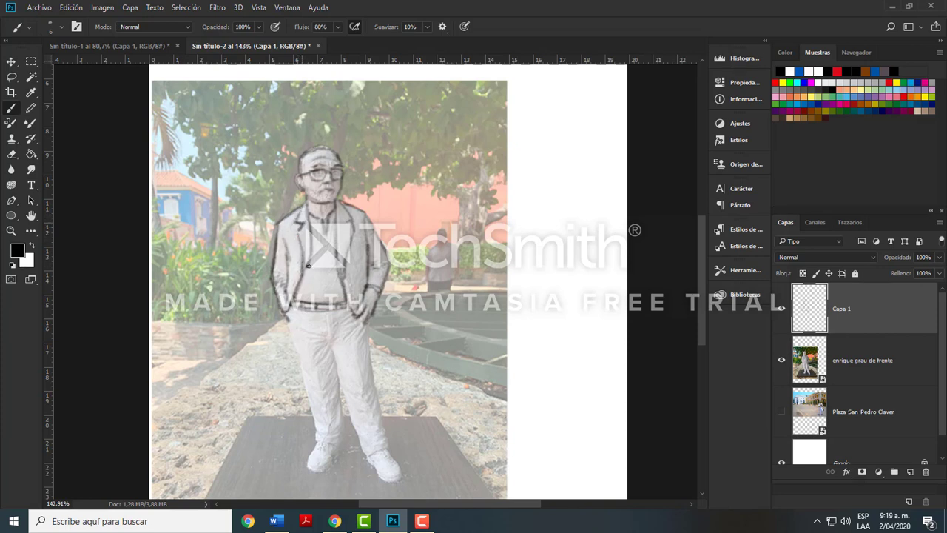
Step: Trace the statuette's trousers with their folds and both shoes with the black brush
{"action": "mouse_move", "coordinate": [330, 347]}
{"action": "left_mouse_down"}
{"action": "mouse_move", "coordinate": [342, 441]}
{"action": "mouse_move", "coordinate": [316, 430]}
{"action": "left_mouse_up"}
{"action": "left_click_drag", "start_coordinate": [285, 319], "coordinate": [316, 437]}
{"action": "mouse_move", "coordinate": [327, 344]}
{"action": "left_mouse_down"}
{"action": "mouse_move", "coordinate": [345, 321]}
{"action": "mouse_move", "coordinate": [378, 355]}
{"action": "mouse_move", "coordinate": [364, 324]}
{"action": "mouse_move", "coordinate": [391, 451]}
{"action": "left_mouse_up"}
{"action": "mouse_move", "coordinate": [345, 410]}
{"action": "left_mouse_down"}
{"action": "mouse_move", "coordinate": [364, 453]}
{"action": "mouse_move", "coordinate": [388, 448]}
{"action": "mouse_move", "coordinate": [371, 457]}
{"action": "mouse_move", "coordinate": [386, 438]}
{"action": "mouse_move", "coordinate": [403, 477]}
{"action": "left_mouse_up"}
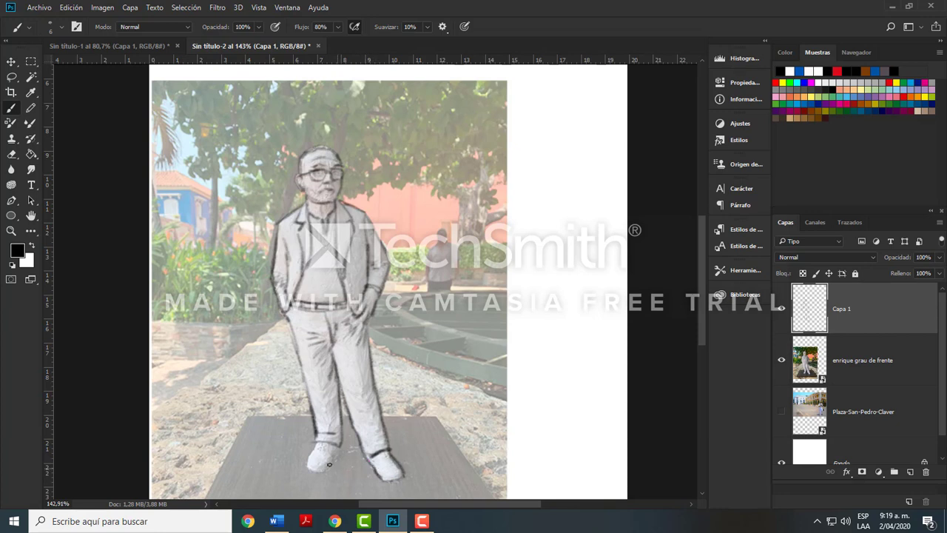
{"action": "mouse_move", "coordinate": [339, 449]}
{"action": "left_mouse_down"}
{"action": "mouse_move", "coordinate": [318, 470]}
{"action": "mouse_move", "coordinate": [307, 457]}
{"action": "mouse_move", "coordinate": [314, 448]}
{"action": "left_mouse_up"}
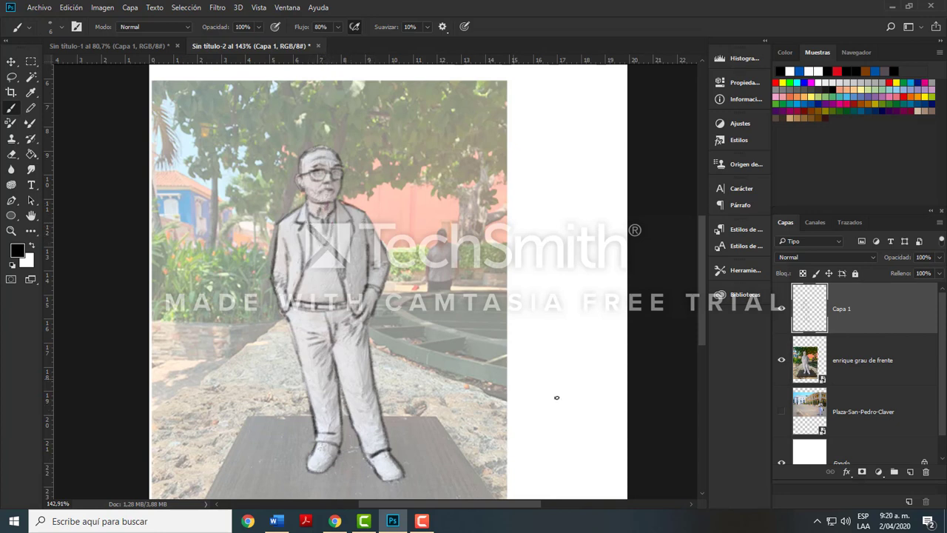
Step: Show the Plaza-San-Pedro-Claver layer again and delete the front-view statuette photo layer
{"action": "left_click", "coordinate": [781, 412]}
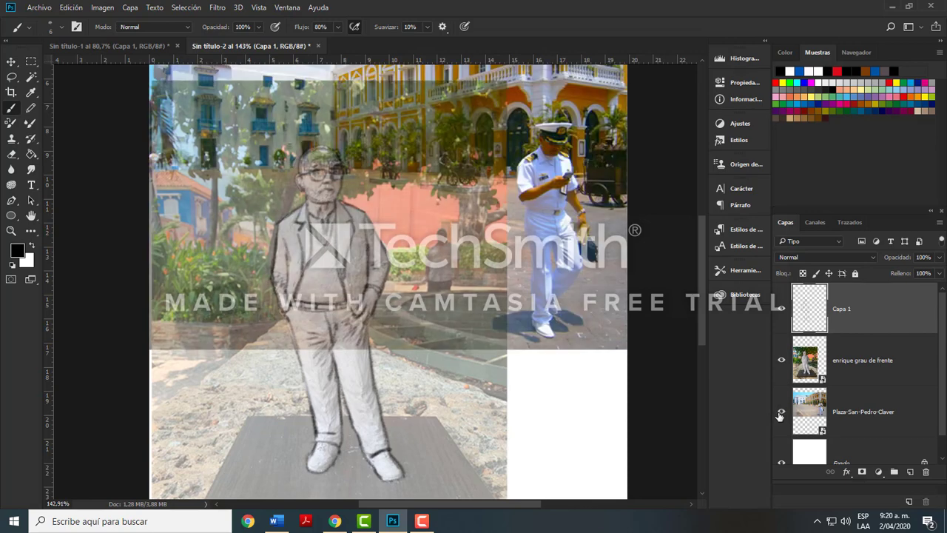
{"action": "left_click", "coordinate": [811, 363]}
{"action": "key", "text": "Delete"}
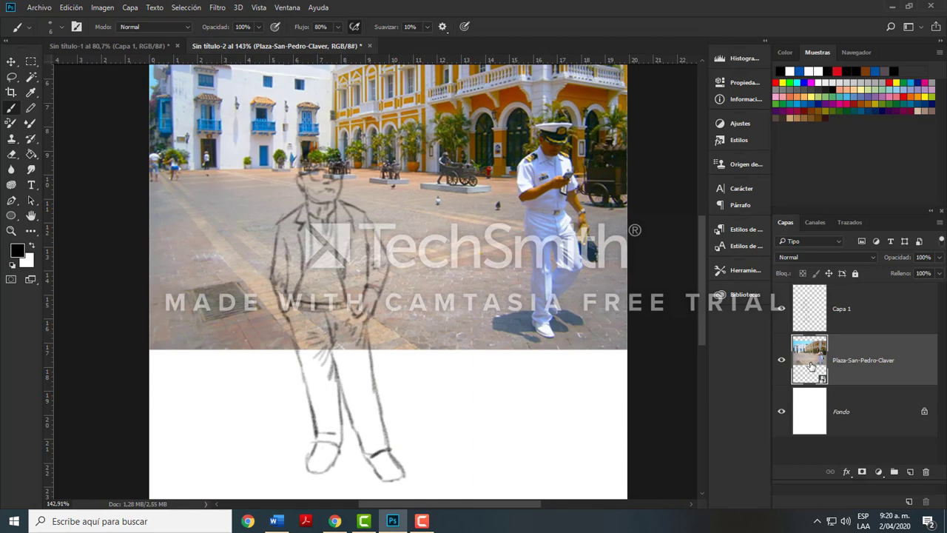
Step: Lower the Plaza-San-Pedro-Claver layer's opacity to 46% so it serves as a faded tracing guide
{"action": "left_click", "coordinate": [843, 310]}
{"action": "left_click", "coordinate": [814, 352]}
{"action": "left_click", "coordinate": [817, 318]}
{"action": "left_click", "coordinate": [814, 352]}
{"action": "left_click", "coordinate": [939, 257]}
{"action": "left_click_drag", "start_coordinate": [931, 270], "coordinate": [912, 275]}
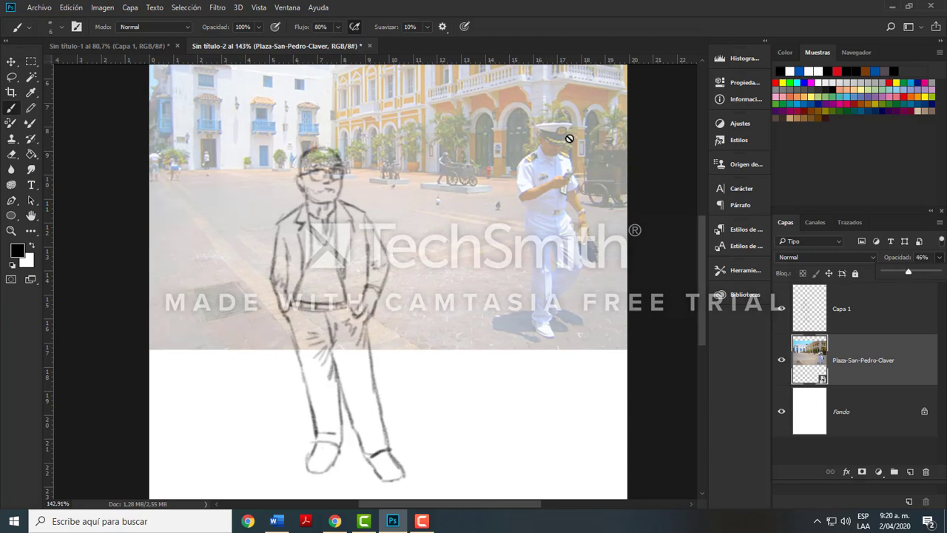
Step: Trace the uniformed officer on Capa 1 with the black brush, from cap to shoes, including his ground shadow
{"action": "left_click", "coordinate": [809, 313]}
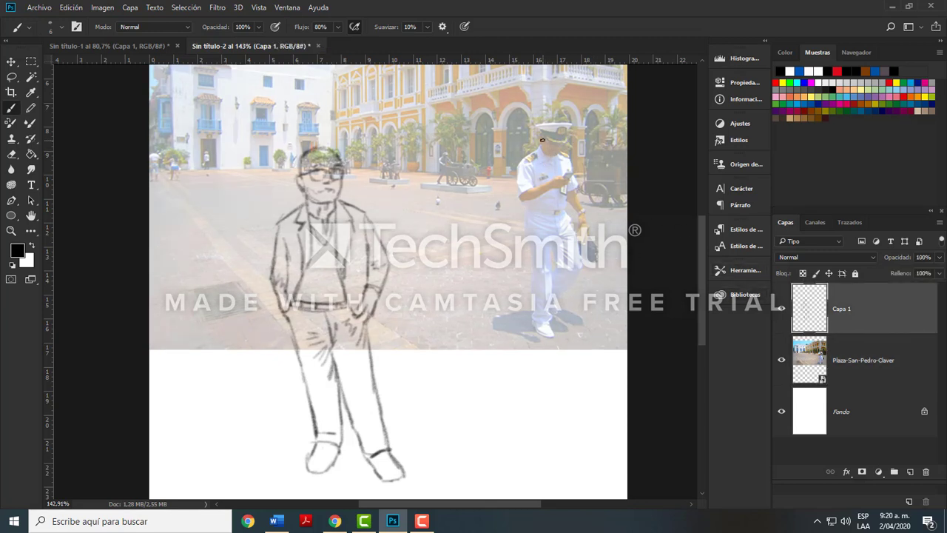
{"action": "mouse_move", "coordinate": [547, 137]}
{"action": "left_mouse_down"}
{"action": "mouse_move", "coordinate": [568, 141]}
{"action": "mouse_move", "coordinate": [548, 128]}
{"action": "left_mouse_up"}
{"action": "left_click_drag", "start_coordinate": [568, 158], "coordinate": [578, 187]}
{"action": "mouse_move", "coordinate": [540, 147]}
{"action": "left_mouse_down"}
{"action": "mouse_move", "coordinate": [515, 166]}
{"action": "mouse_move", "coordinate": [536, 150]}
{"action": "mouse_move", "coordinate": [517, 183]}
{"action": "mouse_move", "coordinate": [522, 193]}
{"action": "mouse_move", "coordinate": [533, 168]}
{"action": "mouse_move", "coordinate": [531, 189]}
{"action": "mouse_move", "coordinate": [565, 179]}
{"action": "mouse_move", "coordinate": [528, 204]}
{"action": "mouse_move", "coordinate": [520, 196]}
{"action": "mouse_move", "coordinate": [532, 198]}
{"action": "mouse_move", "coordinate": [530, 212]}
{"action": "mouse_move", "coordinate": [566, 201]}
{"action": "left_mouse_up"}
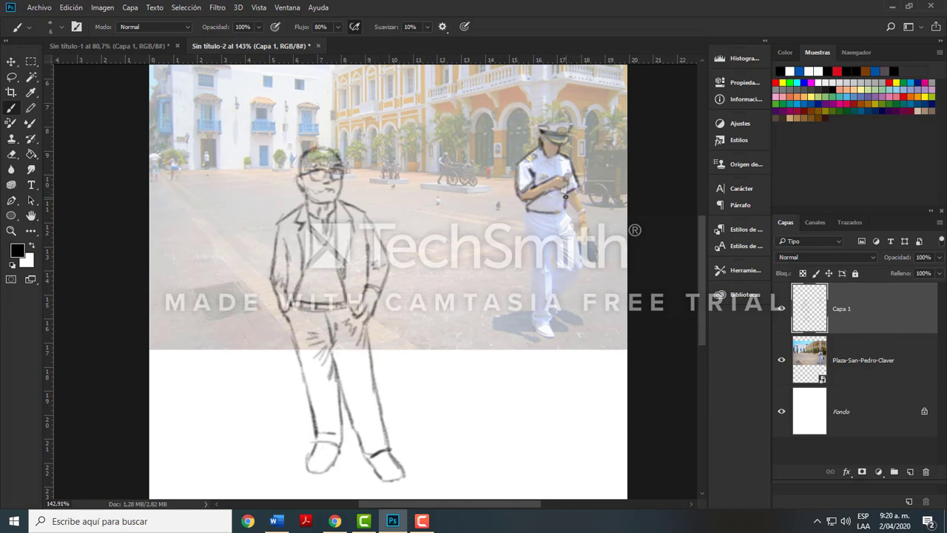
{"action": "mouse_move", "coordinate": [565, 198]}
{"action": "left_mouse_down"}
{"action": "mouse_move", "coordinate": [580, 212]}
{"action": "mouse_move", "coordinate": [579, 201]}
{"action": "mouse_move", "coordinate": [580, 226]}
{"action": "left_mouse_up"}
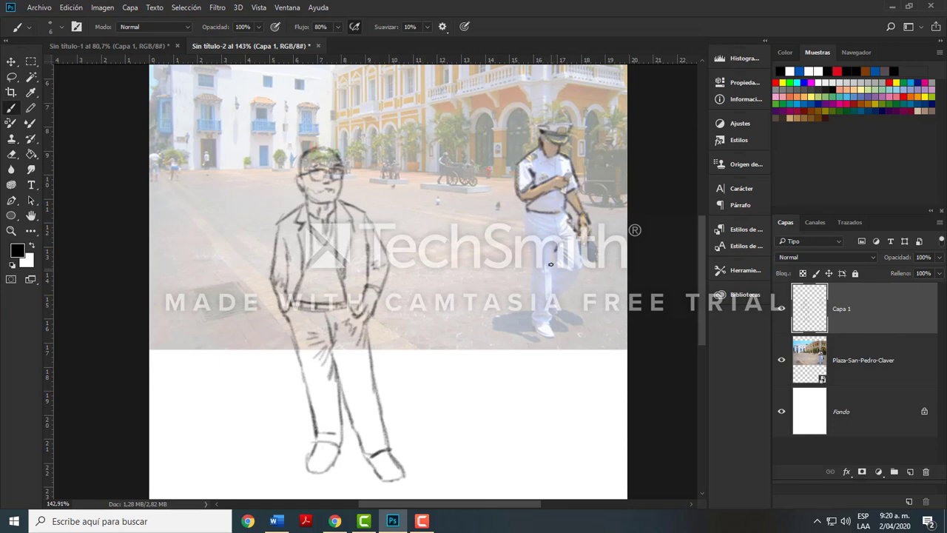
{"action": "mouse_move", "coordinate": [551, 264]}
{"action": "left_mouse_down"}
{"action": "mouse_move", "coordinate": [545, 324]}
{"action": "mouse_move", "coordinate": [530, 314]}
{"action": "mouse_move", "coordinate": [527, 215]}
{"action": "mouse_move", "coordinate": [532, 266]}
{"action": "mouse_move", "coordinate": [562, 281]}
{"action": "mouse_move", "coordinate": [556, 254]}
{"action": "mouse_move", "coordinate": [558, 290]}
{"action": "mouse_move", "coordinate": [583, 266]}
{"action": "mouse_move", "coordinate": [574, 273]}
{"action": "mouse_move", "coordinate": [578, 227]}
{"action": "left_mouse_up"}
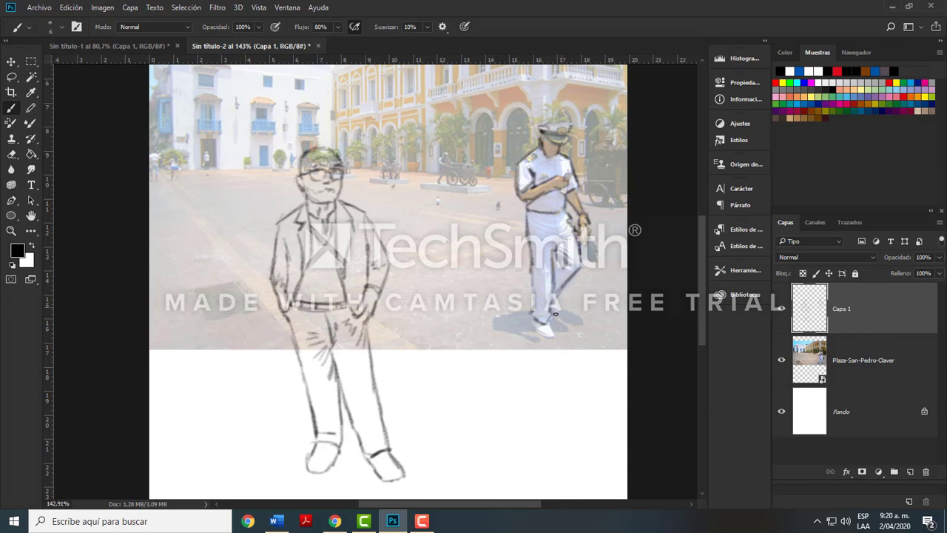
{"action": "mouse_move", "coordinate": [548, 322]}
{"action": "left_mouse_down"}
{"action": "mouse_move", "coordinate": [534, 326]}
{"action": "mouse_move", "coordinate": [544, 337]}
{"action": "mouse_move", "coordinate": [582, 318]}
{"action": "mouse_move", "coordinate": [492, 317]}
{"action": "mouse_move", "coordinate": [494, 333]}
{"action": "mouse_move", "coordinate": [545, 331]}
{"action": "left_mouse_up"}
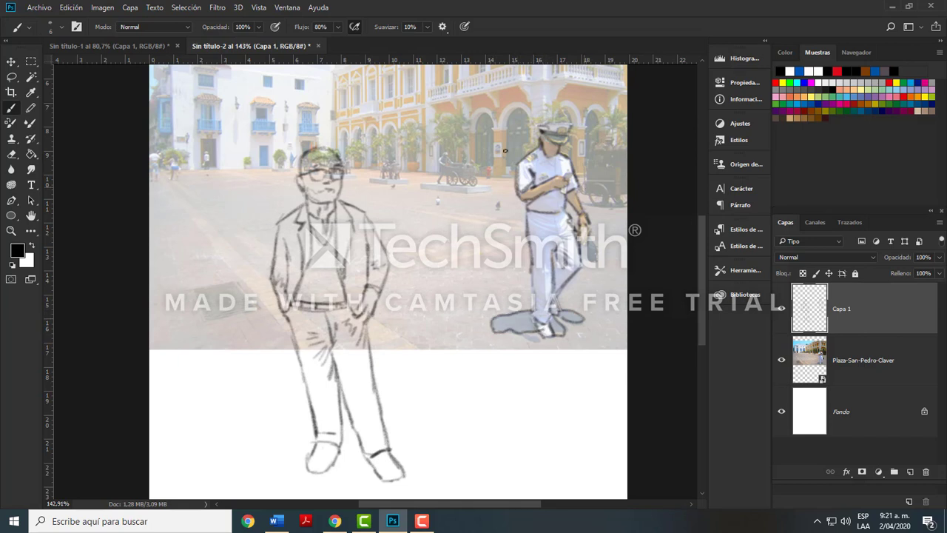
Step: Trace the yellow building's arches and long balcony, with the palm, potted plant and cart sculpture in front
{"action": "mouse_move", "coordinate": [505, 151]}
{"action": "left_mouse_down"}
{"action": "mouse_move", "coordinate": [505, 125]}
{"action": "mouse_move", "coordinate": [504, 136]}
{"action": "mouse_move", "coordinate": [531, 130]}
{"action": "mouse_move", "coordinate": [521, 113]}
{"action": "mouse_move", "coordinate": [529, 135]}
{"action": "mouse_move", "coordinate": [493, 167]}
{"action": "mouse_move", "coordinate": [492, 130]}
{"action": "mouse_move", "coordinate": [478, 167]}
{"action": "mouse_move", "coordinate": [459, 164]}
{"action": "mouse_move", "coordinate": [467, 140]}
{"action": "mouse_move", "coordinate": [453, 115]}
{"action": "mouse_move", "coordinate": [436, 117]}
{"action": "mouse_move", "coordinate": [434, 147]}
{"action": "mouse_move", "coordinate": [458, 148]}
{"action": "mouse_move", "coordinate": [440, 168]}
{"action": "left_mouse_up"}
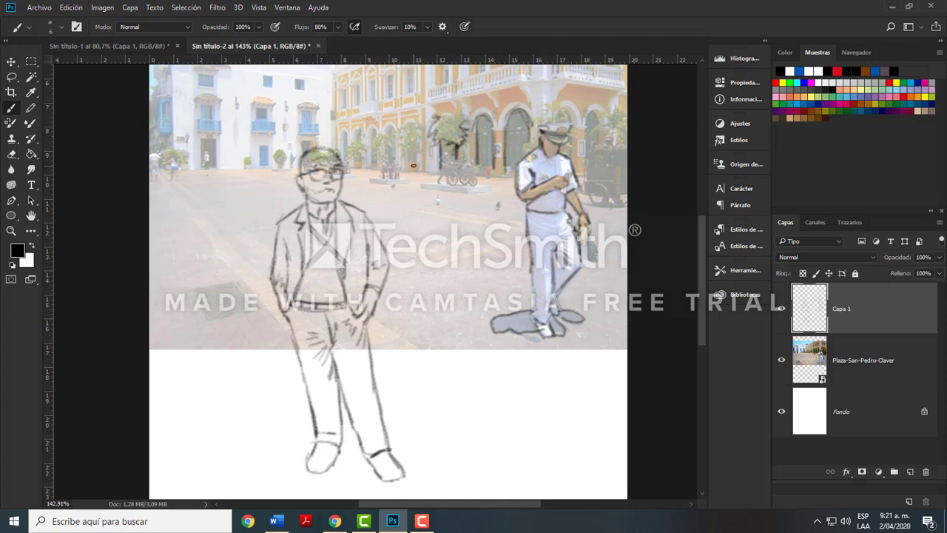
{"action": "mouse_move", "coordinate": [442, 163]}
{"action": "left_mouse_down"}
{"action": "mouse_move", "coordinate": [446, 185]}
{"action": "mouse_move", "coordinate": [475, 178]}
{"action": "mouse_move", "coordinate": [443, 163]}
{"action": "mouse_move", "coordinate": [474, 165]}
{"action": "mouse_move", "coordinate": [447, 154]}
{"action": "mouse_move", "coordinate": [435, 167]}
{"action": "mouse_move", "coordinate": [411, 140]}
{"action": "mouse_move", "coordinate": [413, 156]}
{"action": "mouse_move", "coordinate": [401, 140]}
{"action": "mouse_move", "coordinate": [406, 123]}
{"action": "mouse_move", "coordinate": [416, 125]}
{"action": "mouse_move", "coordinate": [418, 157]}
{"action": "left_mouse_up"}
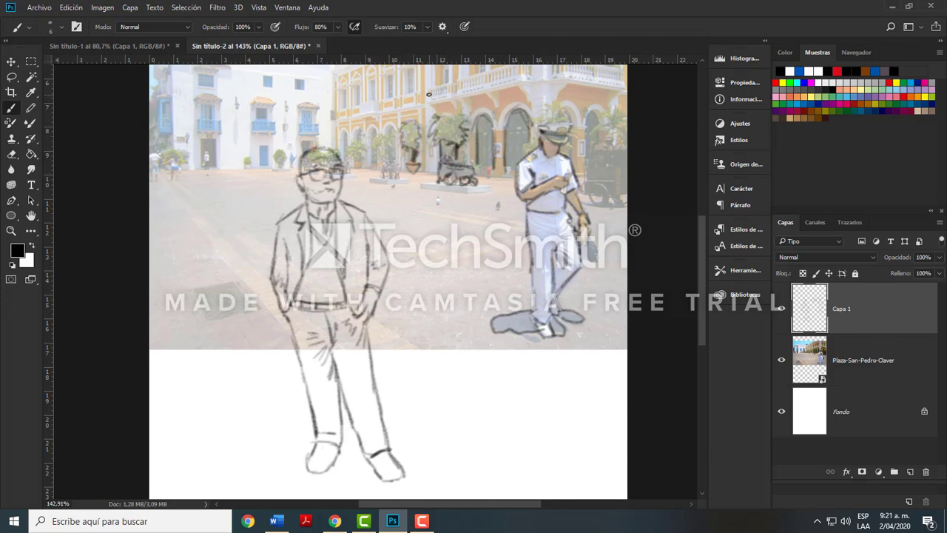
{"action": "mouse_move", "coordinate": [428, 94]}
{"action": "left_mouse_down"}
{"action": "mouse_move", "coordinate": [516, 65]}
{"action": "mouse_move", "coordinate": [475, 86]}
{"action": "mouse_move", "coordinate": [519, 77]}
{"action": "mouse_move", "coordinate": [463, 93]}
{"action": "mouse_move", "coordinate": [505, 88]}
{"action": "mouse_move", "coordinate": [468, 97]}
{"action": "mouse_move", "coordinate": [497, 108]}
{"action": "mouse_move", "coordinate": [510, 86]}
{"action": "mouse_move", "coordinate": [527, 101]}
{"action": "mouse_move", "coordinate": [522, 73]}
{"action": "mouse_move", "coordinate": [534, 64]}
{"action": "mouse_move", "coordinate": [542, 79]}
{"action": "mouse_move", "coordinate": [544, 64]}
{"action": "mouse_move", "coordinate": [543, 119]}
{"action": "left_mouse_up"}
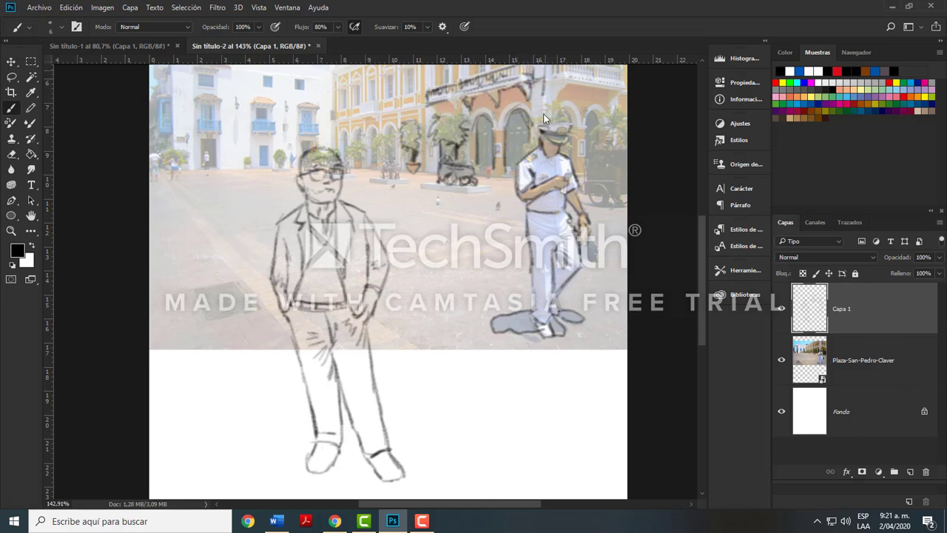
Step: Trace the yellow building's corner column above the officer and the balcony railing beyond it
{"action": "key", "text": "ctrl+k"}
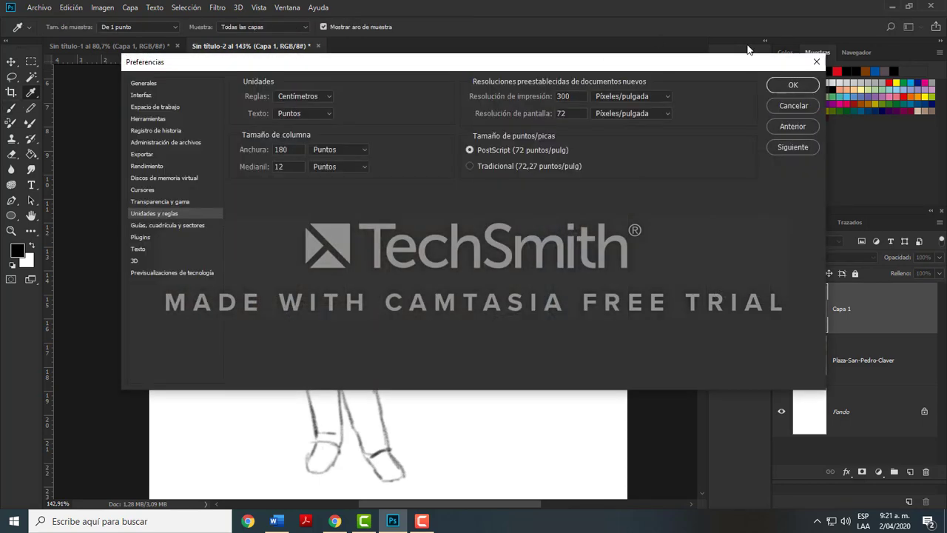
{"action": "left_click", "coordinate": [816, 61]}
{"action": "mouse_move", "coordinate": [543, 124]}
{"action": "left_mouse_down"}
{"action": "mouse_move", "coordinate": [546, 68]}
{"action": "mouse_move", "coordinate": [546, 121]}
{"action": "left_mouse_up"}
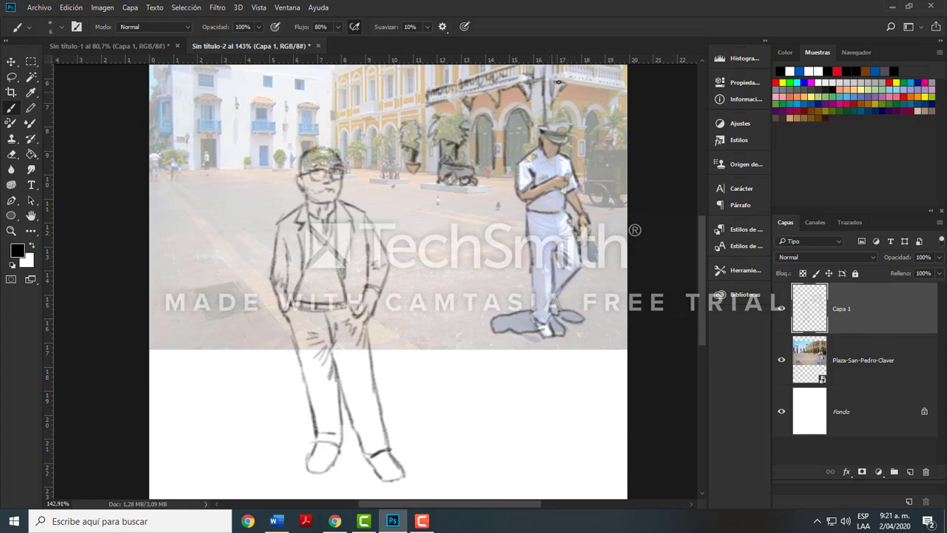
{"action": "left_click_drag", "start_coordinate": [565, 81], "coordinate": [611, 86]}
{"action": "mouse_move", "coordinate": [555, 75]}
{"action": "left_mouse_down"}
{"action": "mouse_move", "coordinate": [624, 82]}
{"action": "mouse_move", "coordinate": [608, 69]}
{"action": "mouse_move", "coordinate": [557, 69]}
{"action": "left_mouse_up"}
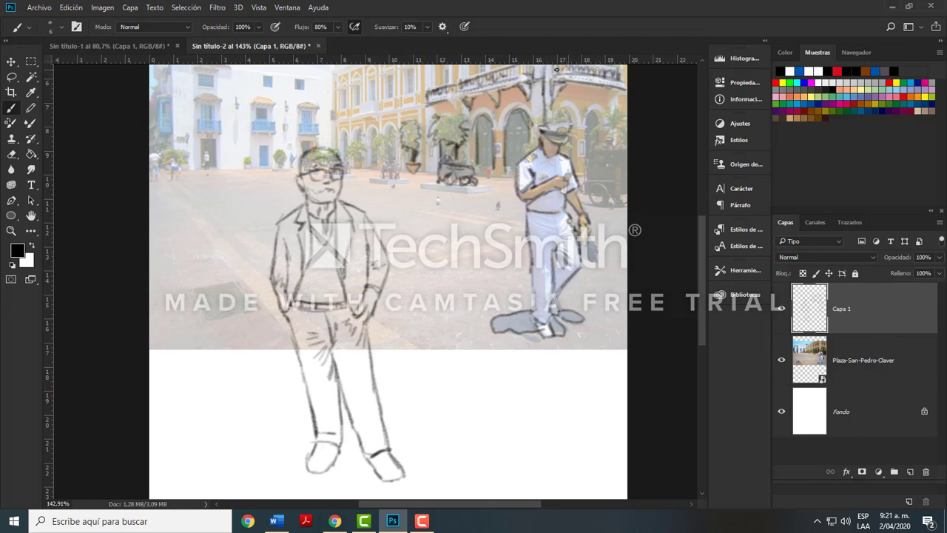
Step: Trace the carriage and plants behind the officer, and the small trees and sculpture bases along the plaza
{"action": "mouse_move", "coordinate": [562, 109]}
{"action": "left_mouse_down"}
{"action": "mouse_move", "coordinate": [578, 128]}
{"action": "mouse_move", "coordinate": [577, 148]}
{"action": "mouse_move", "coordinate": [585, 116]}
{"action": "mouse_move", "coordinate": [586, 171]}
{"action": "mouse_move", "coordinate": [592, 112]}
{"action": "mouse_move", "coordinate": [602, 159]}
{"action": "mouse_move", "coordinate": [596, 152]}
{"action": "mouse_move", "coordinate": [607, 145]}
{"action": "mouse_move", "coordinate": [624, 149]}
{"action": "mouse_move", "coordinate": [606, 154]}
{"action": "mouse_move", "coordinate": [583, 187]}
{"action": "mouse_move", "coordinate": [623, 196]}
{"action": "left_mouse_up"}
{"action": "mouse_move", "coordinate": [401, 147]}
{"action": "left_mouse_down"}
{"action": "mouse_move", "coordinate": [376, 144]}
{"action": "mouse_move", "coordinate": [389, 148]}
{"action": "mouse_move", "coordinate": [397, 131]}
{"action": "mouse_move", "coordinate": [389, 149]}
{"action": "mouse_move", "coordinate": [376, 130]}
{"action": "mouse_move", "coordinate": [369, 166]}
{"action": "mouse_move", "coordinate": [369, 151]}
{"action": "mouse_move", "coordinate": [350, 144]}
{"action": "mouse_move", "coordinate": [362, 137]}
{"action": "mouse_move", "coordinate": [354, 134]}
{"action": "mouse_move", "coordinate": [347, 153]}
{"action": "mouse_move", "coordinate": [356, 146]}
{"action": "mouse_move", "coordinate": [360, 165]}
{"action": "mouse_move", "coordinate": [372, 150]}
{"action": "mouse_move", "coordinate": [383, 167]}
{"action": "mouse_move", "coordinate": [382, 150]}
{"action": "mouse_move", "coordinate": [381, 163]}
{"action": "mouse_move", "coordinate": [399, 176]}
{"action": "mouse_move", "coordinate": [394, 163]}
{"action": "mouse_move", "coordinate": [381, 182]}
{"action": "mouse_move", "coordinate": [484, 190]}
{"action": "left_mouse_up"}
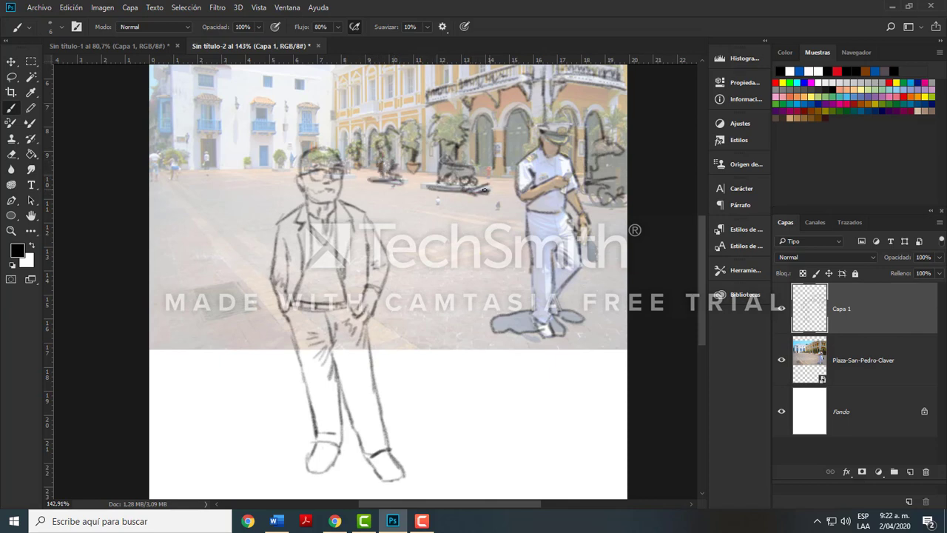
{"action": "left_click_drag", "start_coordinate": [346, 136], "coordinate": [344, 170]}
Step: Shade the row of upper-floor windows on the yellow building's far facade with black brush strokes
{"action": "mouse_move", "coordinate": [339, 92]}
{"action": "left_mouse_down"}
{"action": "mouse_move", "coordinate": [342, 110]}
{"action": "mouse_move", "coordinate": [370, 99]}
{"action": "left_mouse_up"}
{"action": "mouse_move", "coordinate": [376, 79]}
{"action": "left_mouse_down"}
{"action": "mouse_move", "coordinate": [378, 98]}
{"action": "mouse_move", "coordinate": [390, 96]}
{"action": "left_mouse_up"}
{"action": "mouse_move", "coordinate": [394, 76]}
{"action": "left_mouse_down"}
{"action": "mouse_move", "coordinate": [395, 94]}
{"action": "mouse_move", "coordinate": [412, 93]}
{"action": "left_mouse_up"}
{"action": "left_click_drag", "start_coordinate": [415, 71], "coordinate": [417, 91]}
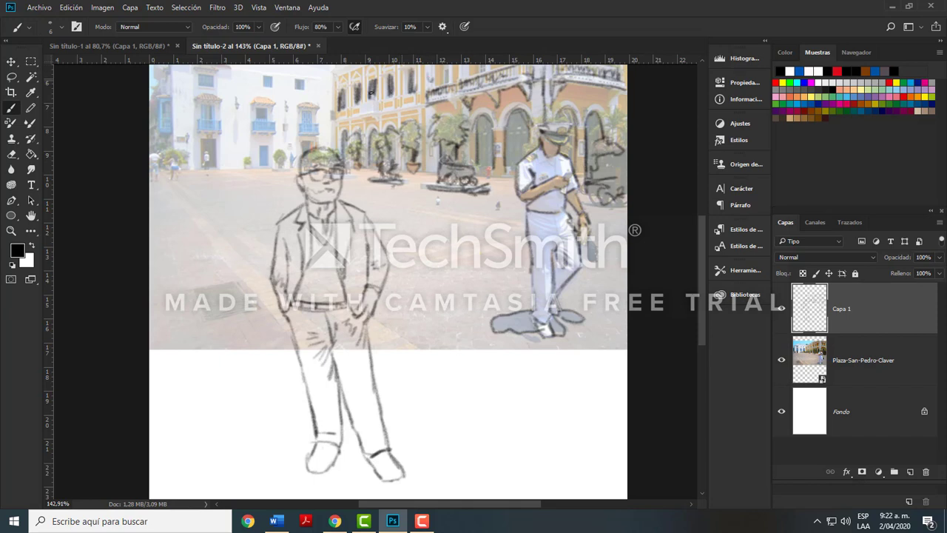
Step: Sketch the white building's balconies, windows, doors and side edge, plus the ground line along the back of the plaza
{"action": "mouse_move", "coordinate": [313, 132]}
{"action": "left_mouse_down"}
{"action": "mouse_move", "coordinate": [254, 128]}
{"action": "mouse_move", "coordinate": [278, 128]}
{"action": "mouse_move", "coordinate": [259, 115]}
{"action": "mouse_move", "coordinate": [267, 104]}
{"action": "left_mouse_up"}
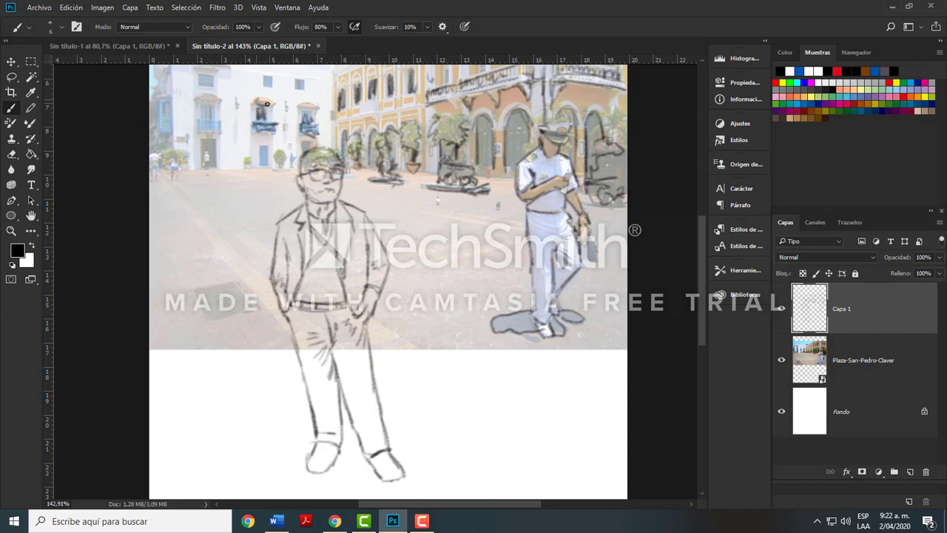
{"action": "mouse_move", "coordinate": [209, 127]}
{"action": "left_mouse_down"}
{"action": "mouse_move", "coordinate": [218, 106]}
{"action": "mouse_move", "coordinate": [209, 97]}
{"action": "mouse_move", "coordinate": [223, 94]}
{"action": "mouse_move", "coordinate": [197, 69]}
{"action": "mouse_move", "coordinate": [278, 96]}
{"action": "mouse_move", "coordinate": [264, 75]}
{"action": "mouse_move", "coordinate": [270, 86]}
{"action": "mouse_move", "coordinate": [299, 87]}
{"action": "left_mouse_up"}
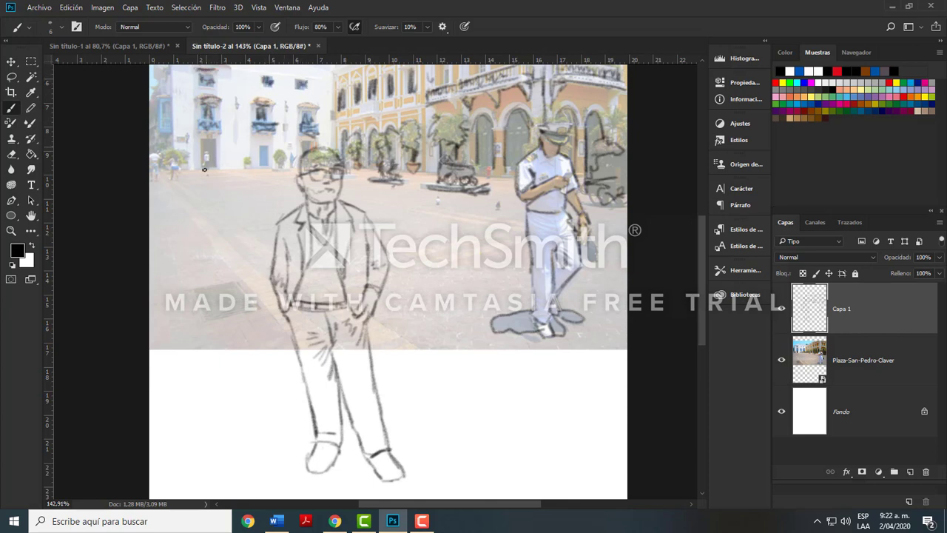
{"action": "mouse_move", "coordinate": [205, 169]}
{"action": "left_mouse_down"}
{"action": "mouse_move", "coordinate": [205, 143]}
{"action": "mouse_move", "coordinate": [213, 140]}
{"action": "mouse_move", "coordinate": [211, 166]}
{"action": "left_mouse_up"}
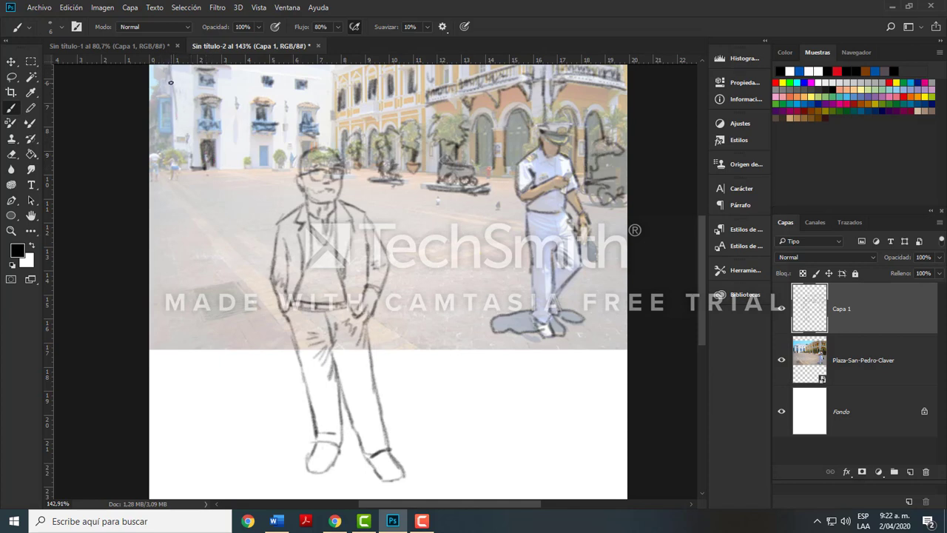
{"action": "left_click_drag", "start_coordinate": [171, 83], "coordinate": [177, 153]}
{"action": "key", "text": "ctrl+alt+z"}
{"action": "mouse_move", "coordinate": [164, 170]}
{"action": "left_mouse_down"}
{"action": "mouse_move", "coordinate": [223, 161]}
{"action": "mouse_move", "coordinate": [271, 168]}
{"action": "mouse_move", "coordinate": [268, 157]}
{"action": "mouse_move", "coordinate": [286, 168]}
{"action": "mouse_move", "coordinate": [503, 177]}
{"action": "left_mouse_up"}
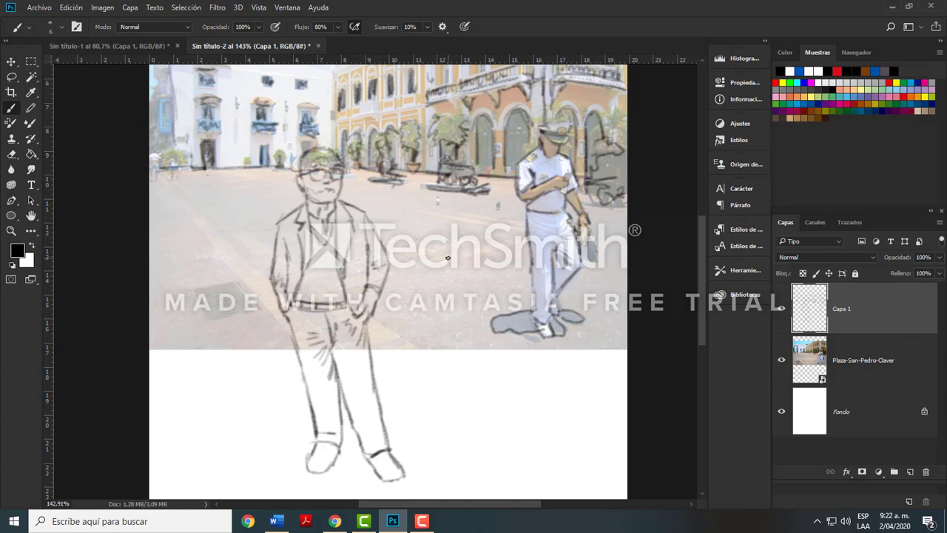
Step: Hide the Plaza-San-Pedro-Claver layer and compare the line sketch with the one in the Sin título-1 document
{"action": "left_click", "coordinate": [781, 361]}
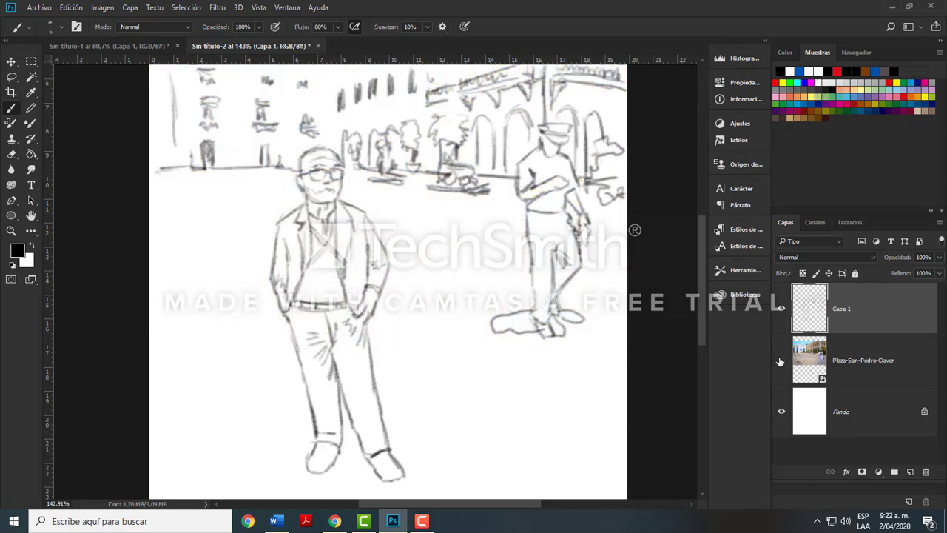
{"action": "key", "text": "super"}
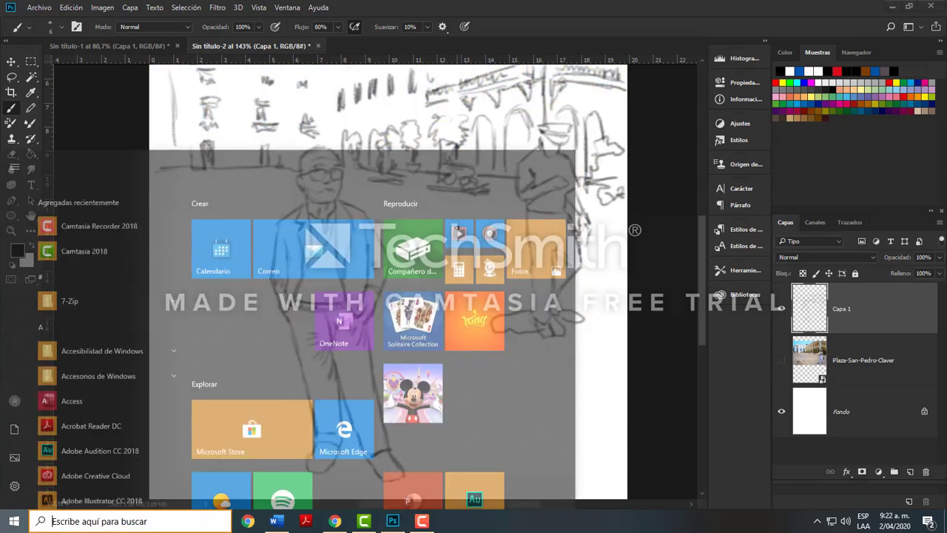
{"action": "key", "text": "super"}
{"action": "scroll", "coordinate": [526, 251], "scroll_direction": "down", "scroll_amount": 1}
{"action": "scroll", "coordinate": [528, 247], "scroll_direction": "down", "scroll_amount": 2}
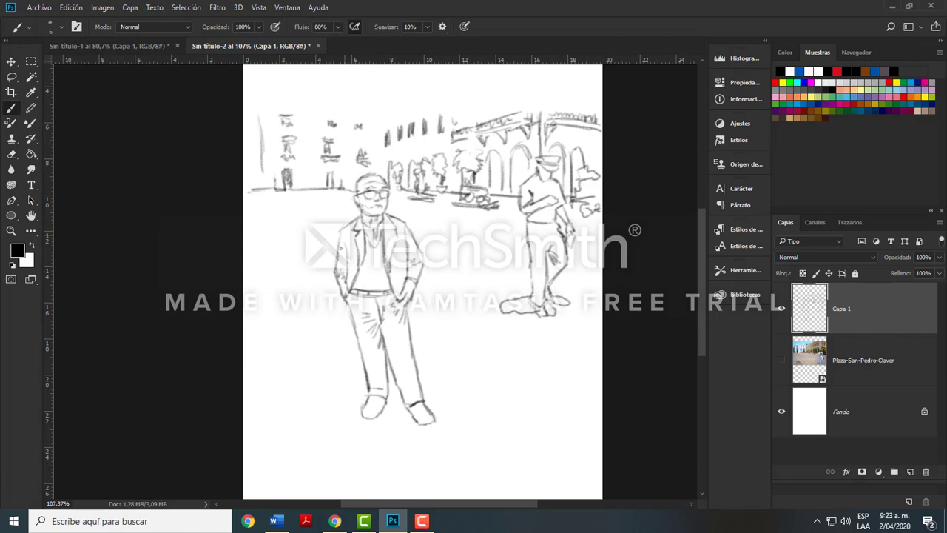
{"action": "left_click", "coordinate": [133, 46]}
{"action": "left_click", "coordinate": [250, 46]}
{"action": "left_click", "coordinate": [148, 46]}
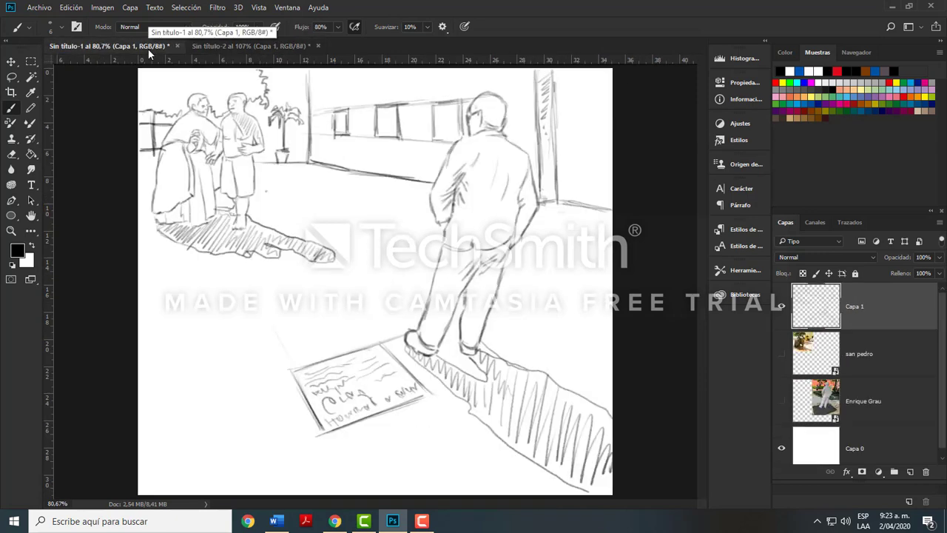
{"action": "left_click", "coordinate": [230, 46]}
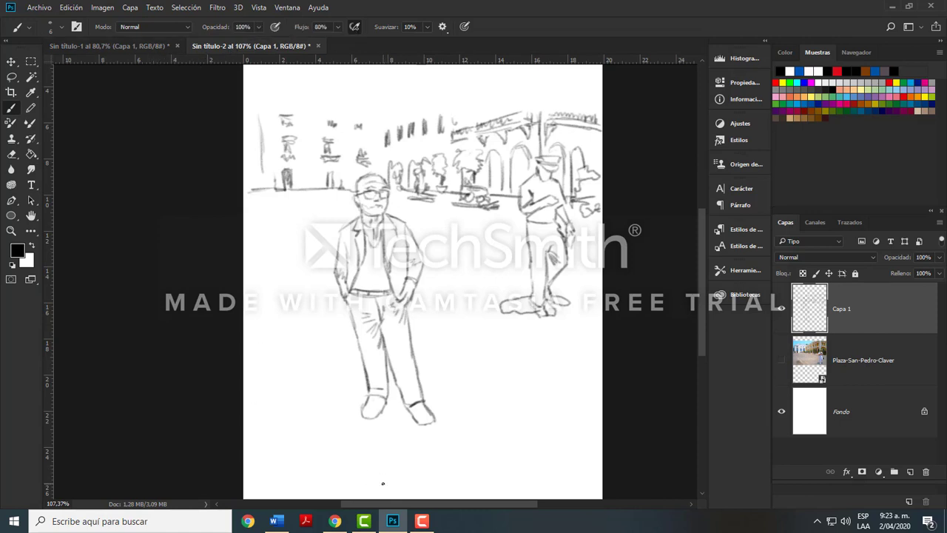
{"action": "left_click", "coordinate": [421, 521]}
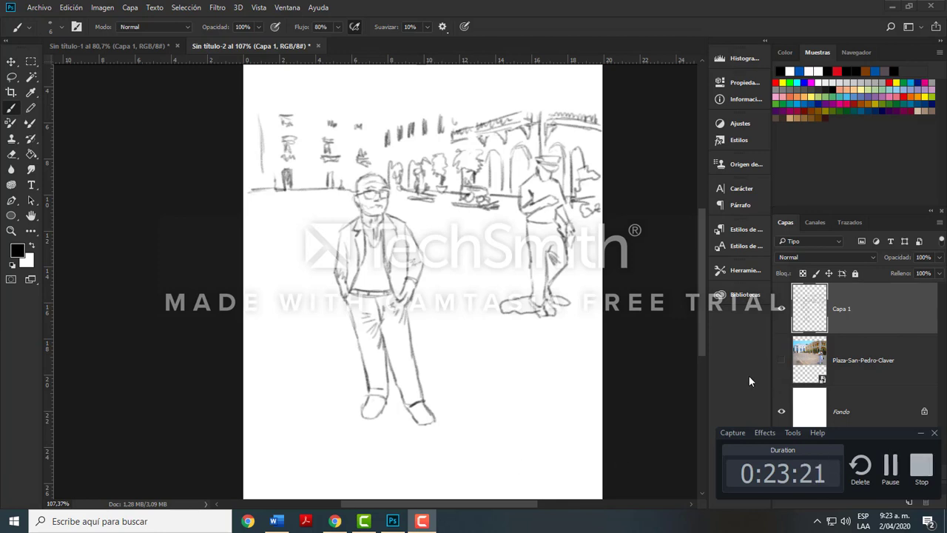
{"action": "left_click", "coordinate": [920, 471]}
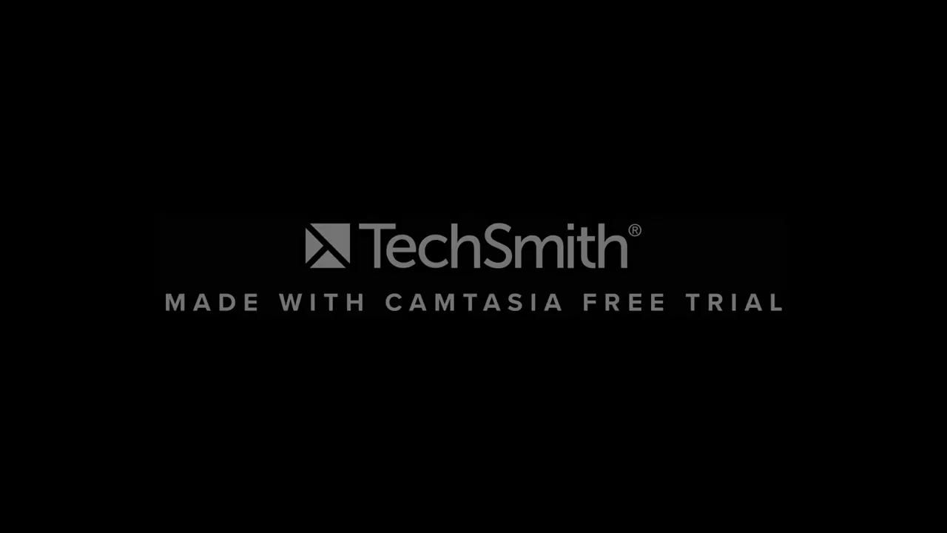